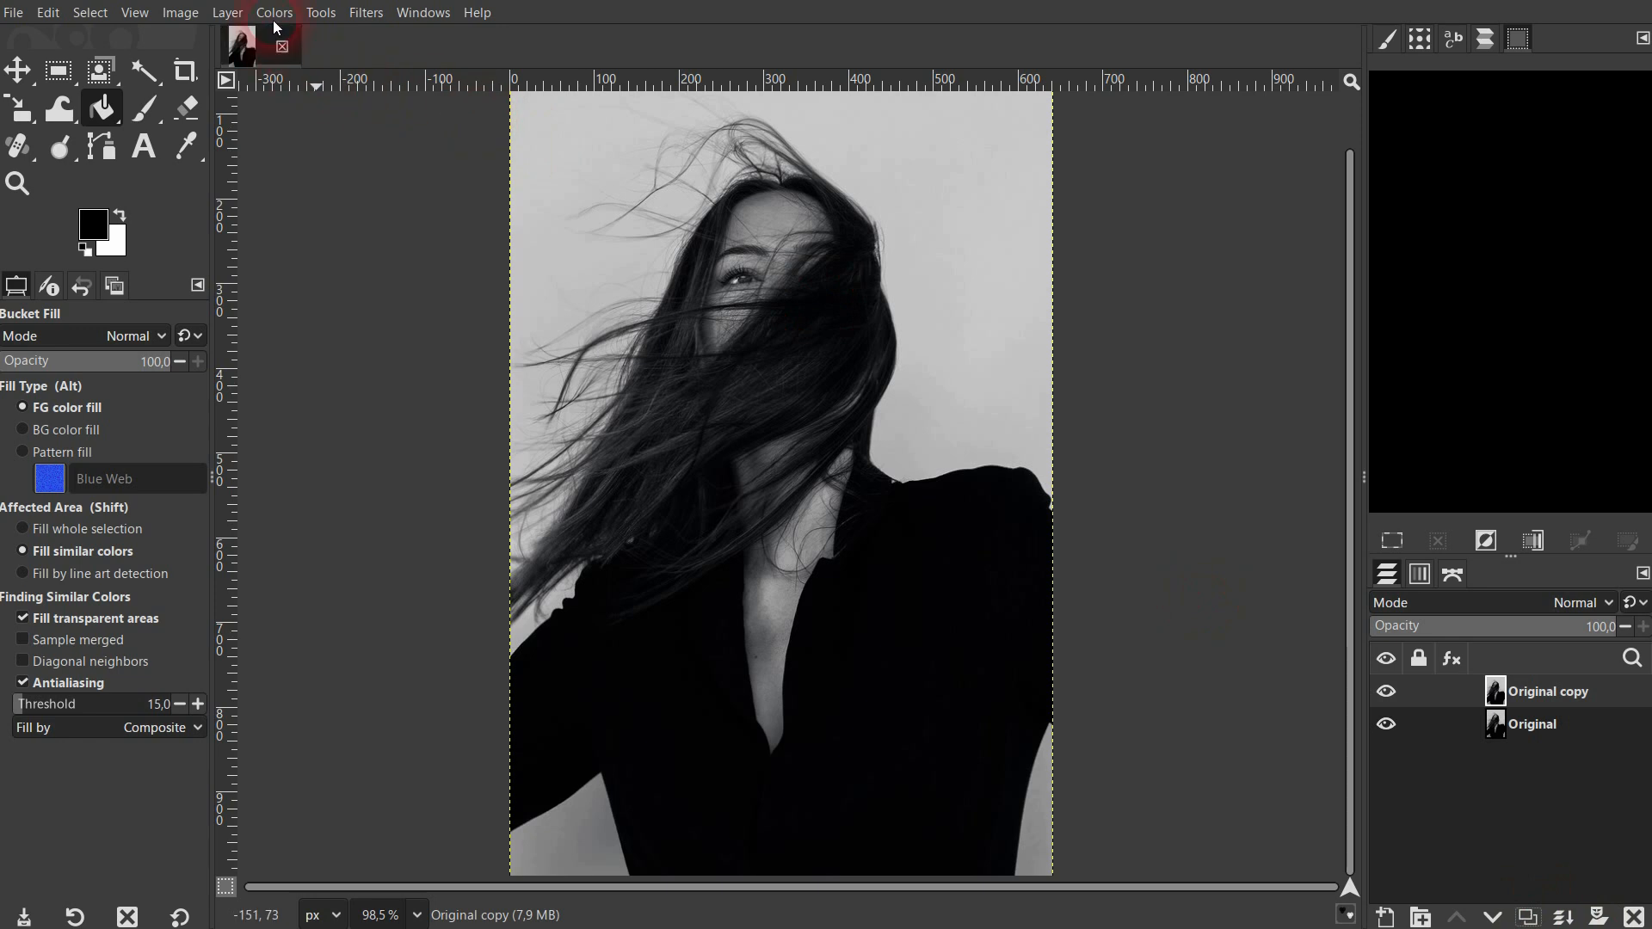
- Try Color to Alpha on the Original copy layer with the background gray sampled from the photo and a transparency threshold of 0,435
click(274, 12)
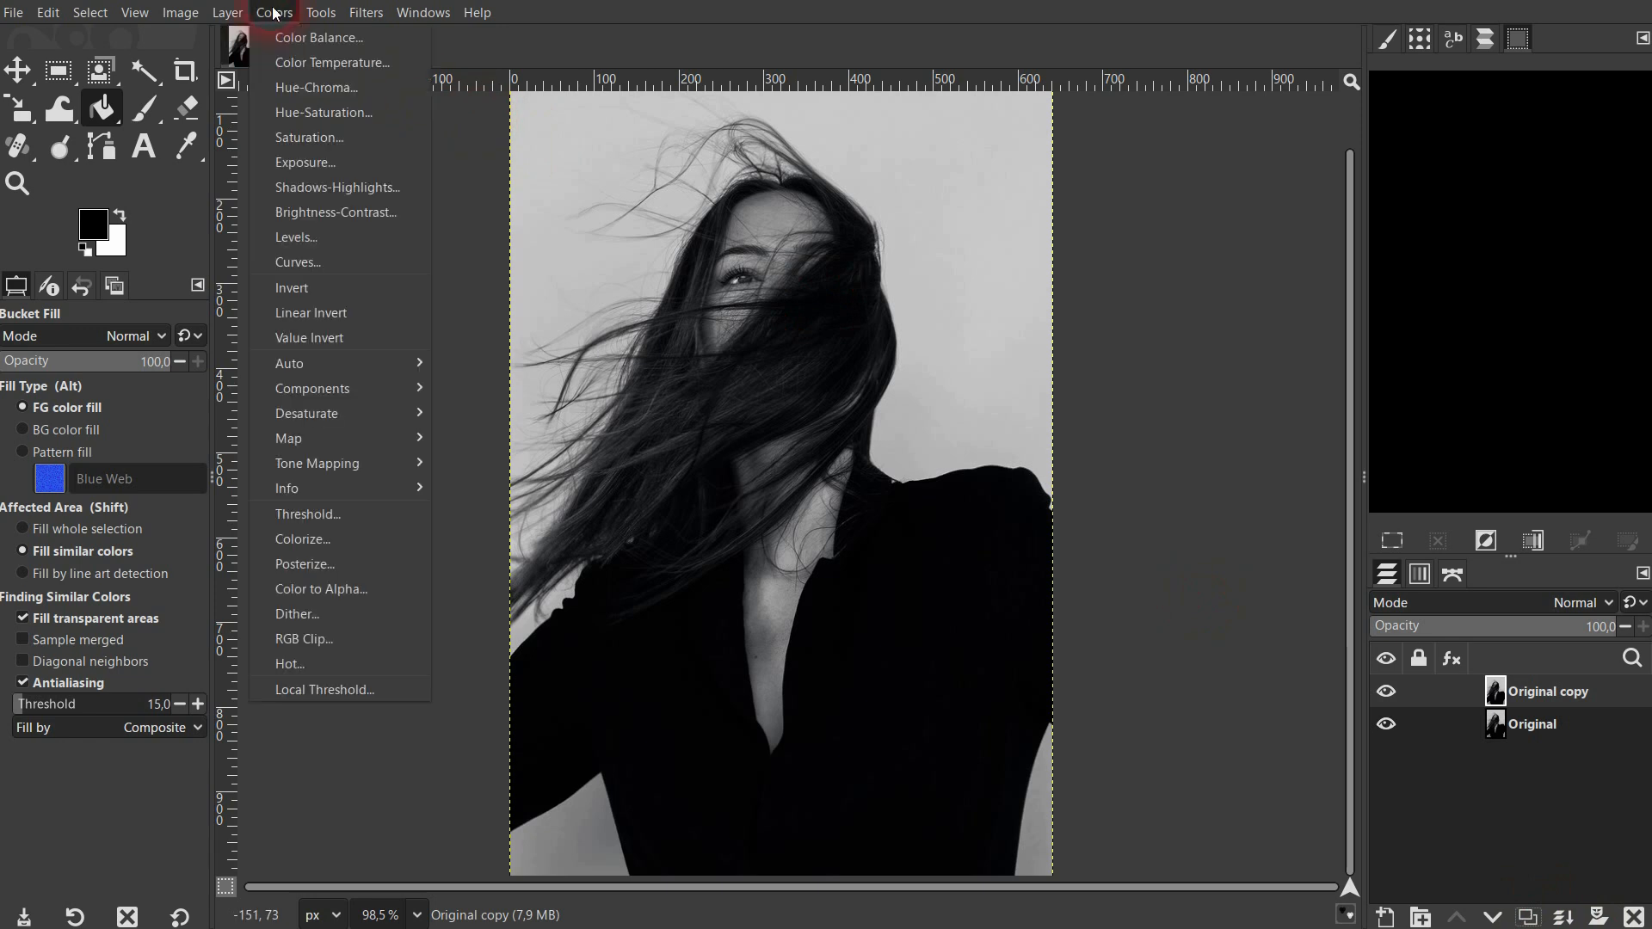
click(370, 589)
click(376, 338)
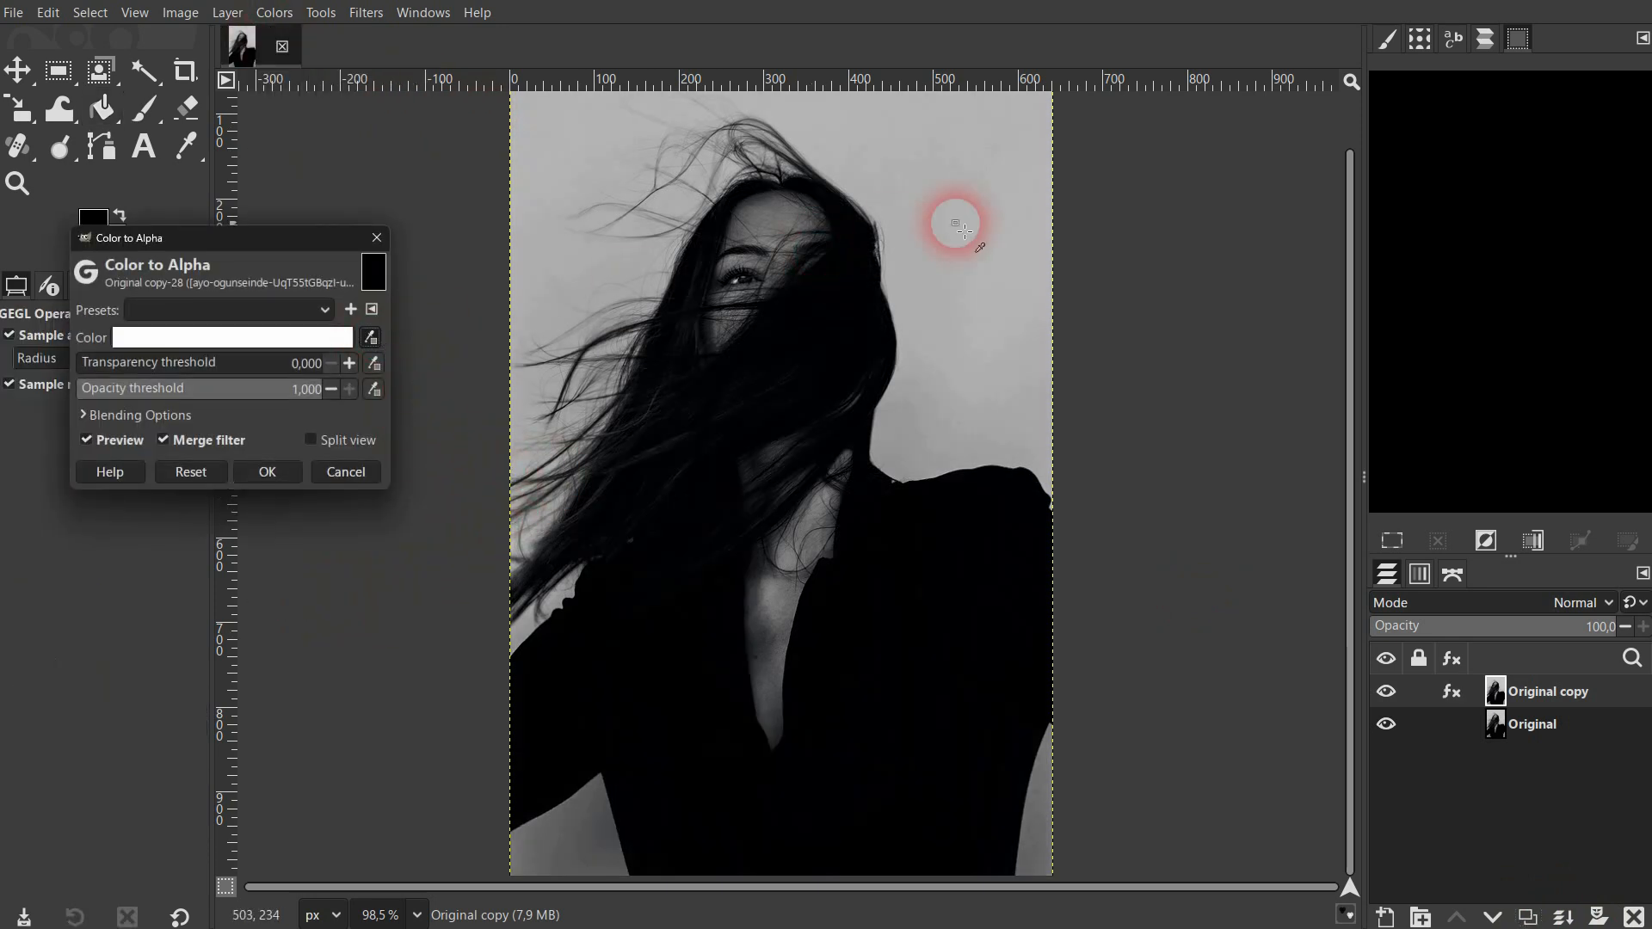
click(995, 192)
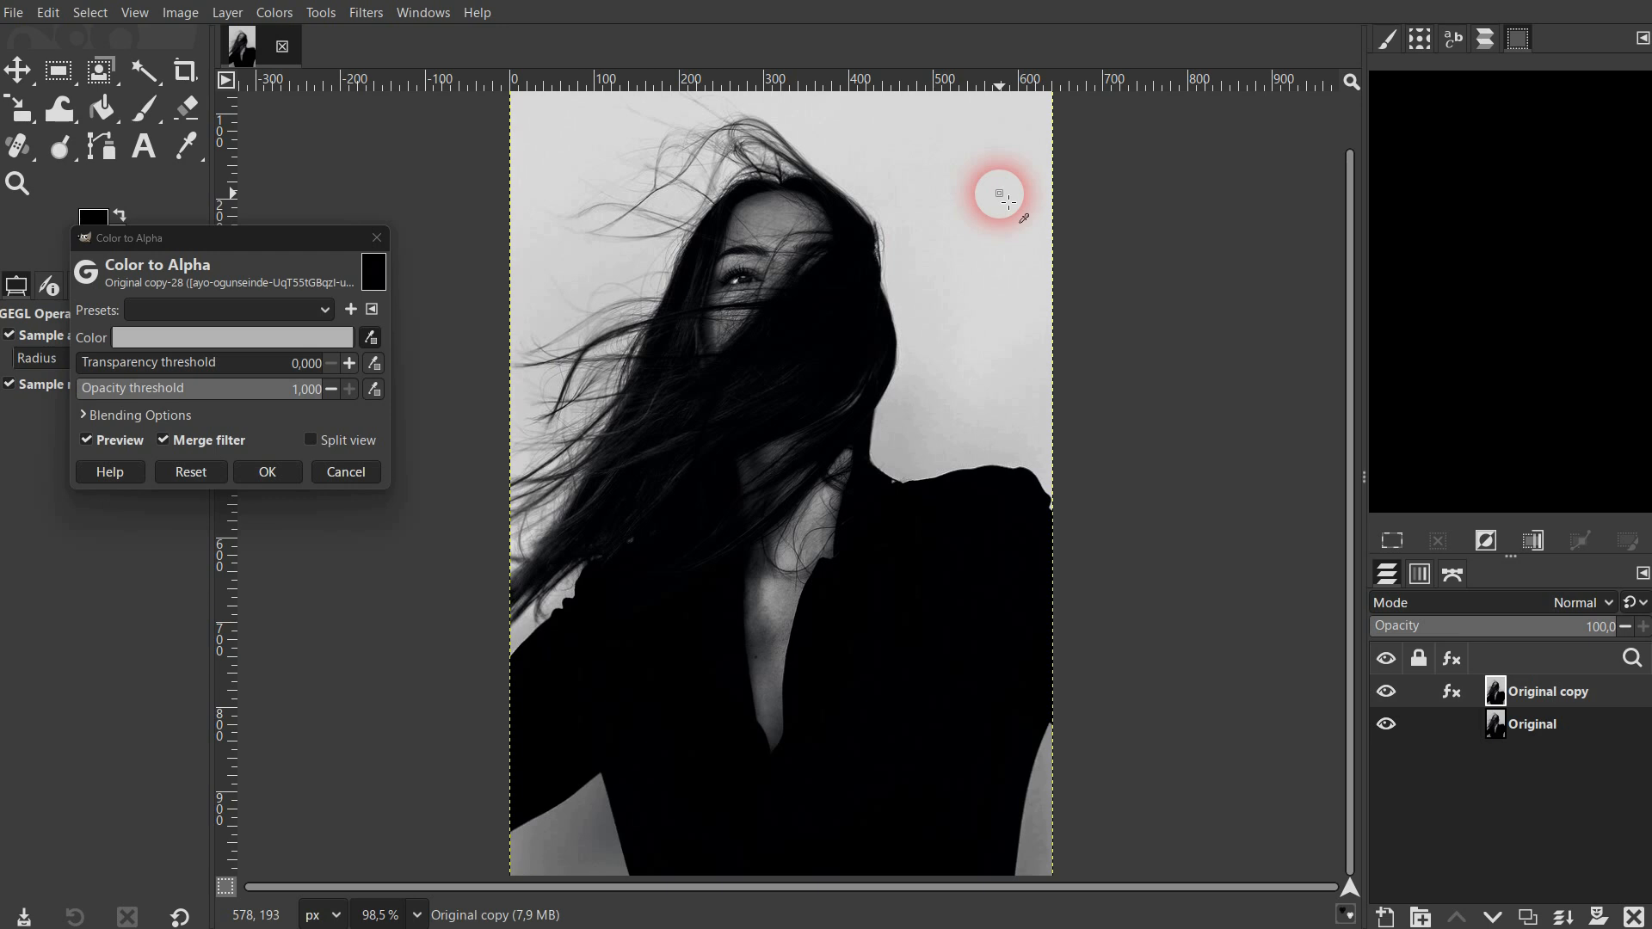
mouse_move(302, 396)
mouse_down()
mouse_move(133, 379)
mouse_move(181, 404)
mouse_move(320, 402)
mouse_up()
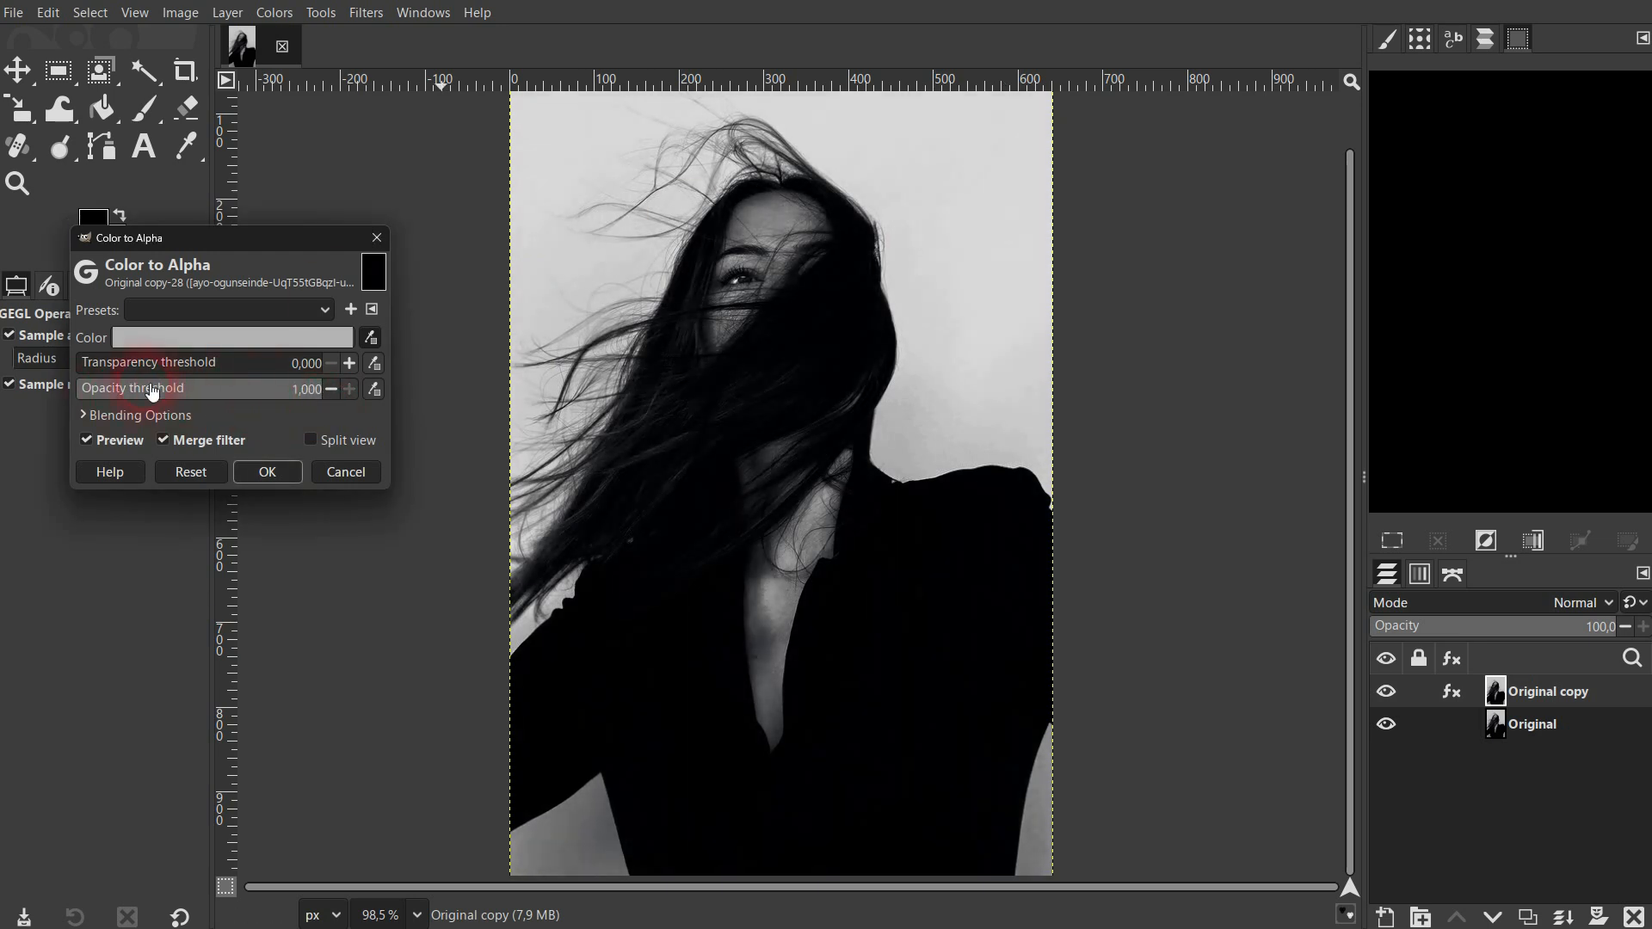
drag(116, 366, 210, 376)
- Hide the Original layer and try a Color to Alpha transparency threshold of 0,277 with an opacity threshold of 0,449
click(1386, 724)
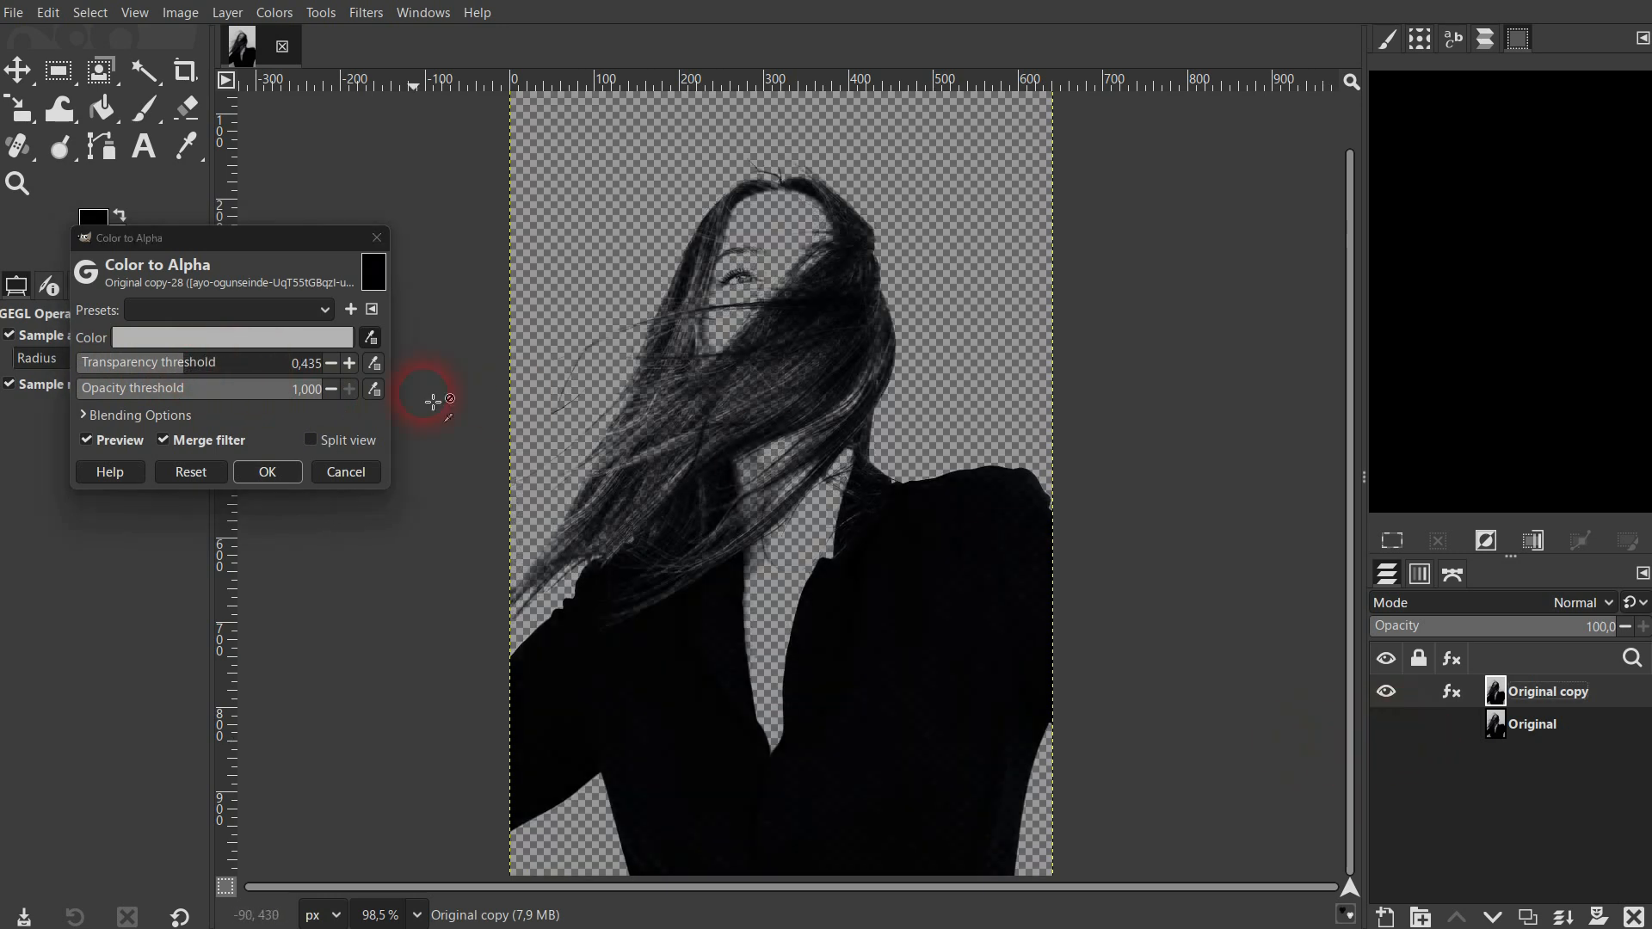
mouse_move(181, 365)
mouse_down()
mouse_move(131, 367)
mouse_move(206, 404)
mouse_move(219, 394)
mouse_move(146, 394)
mouse_move(187, 394)
mouse_up()
click(705, 166)
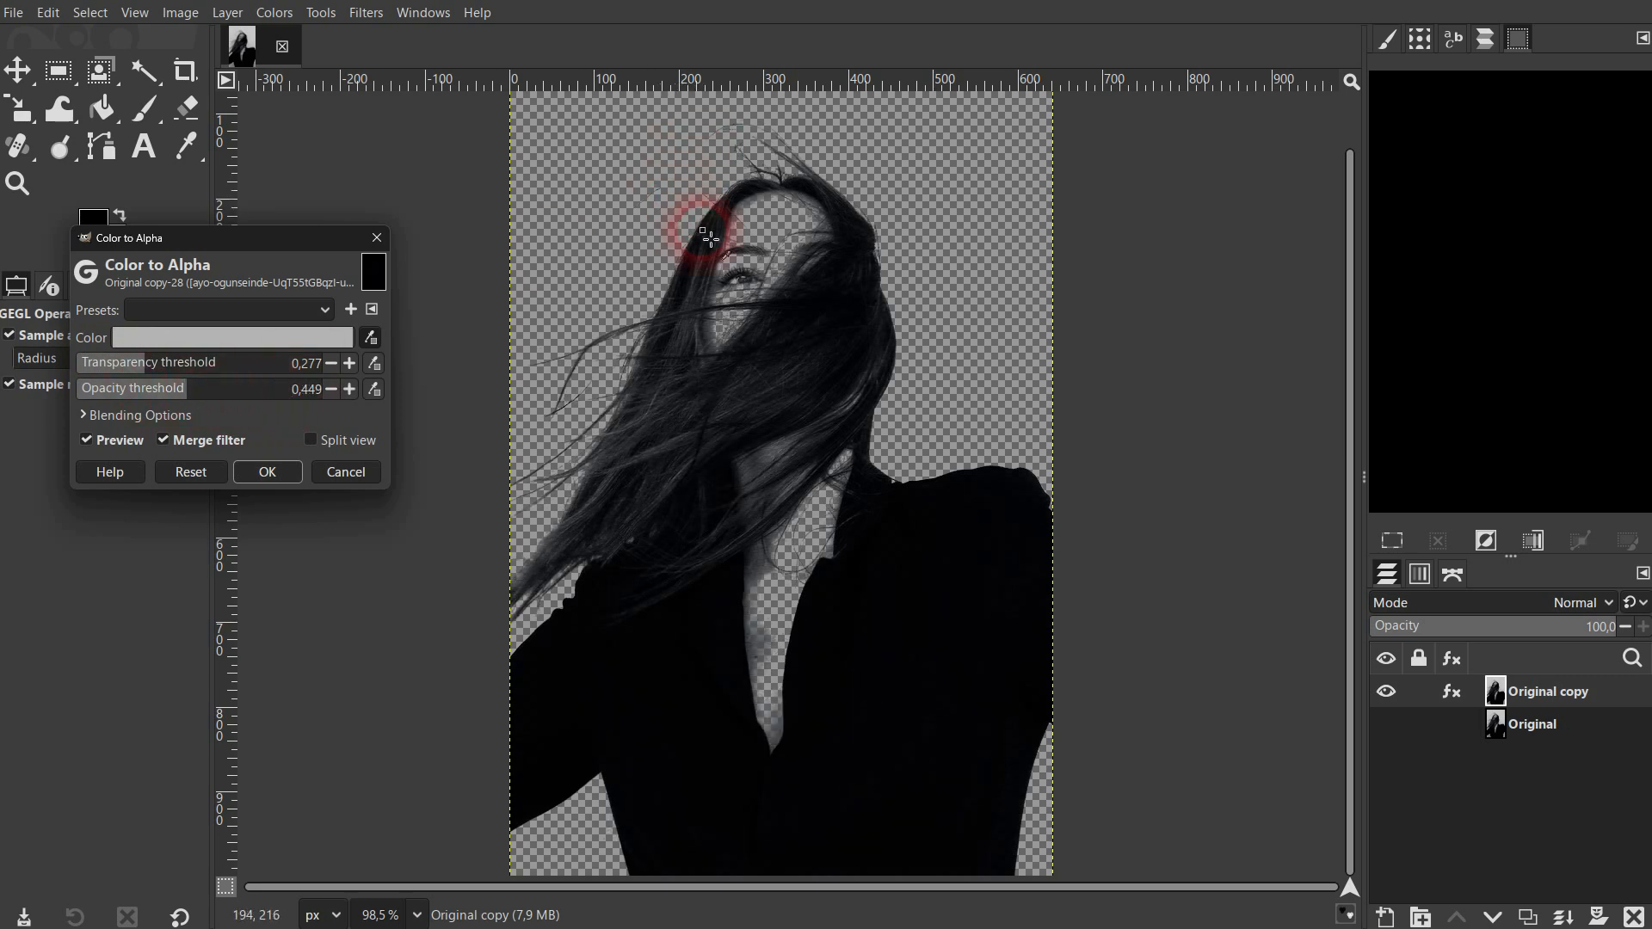
click(1386, 723)
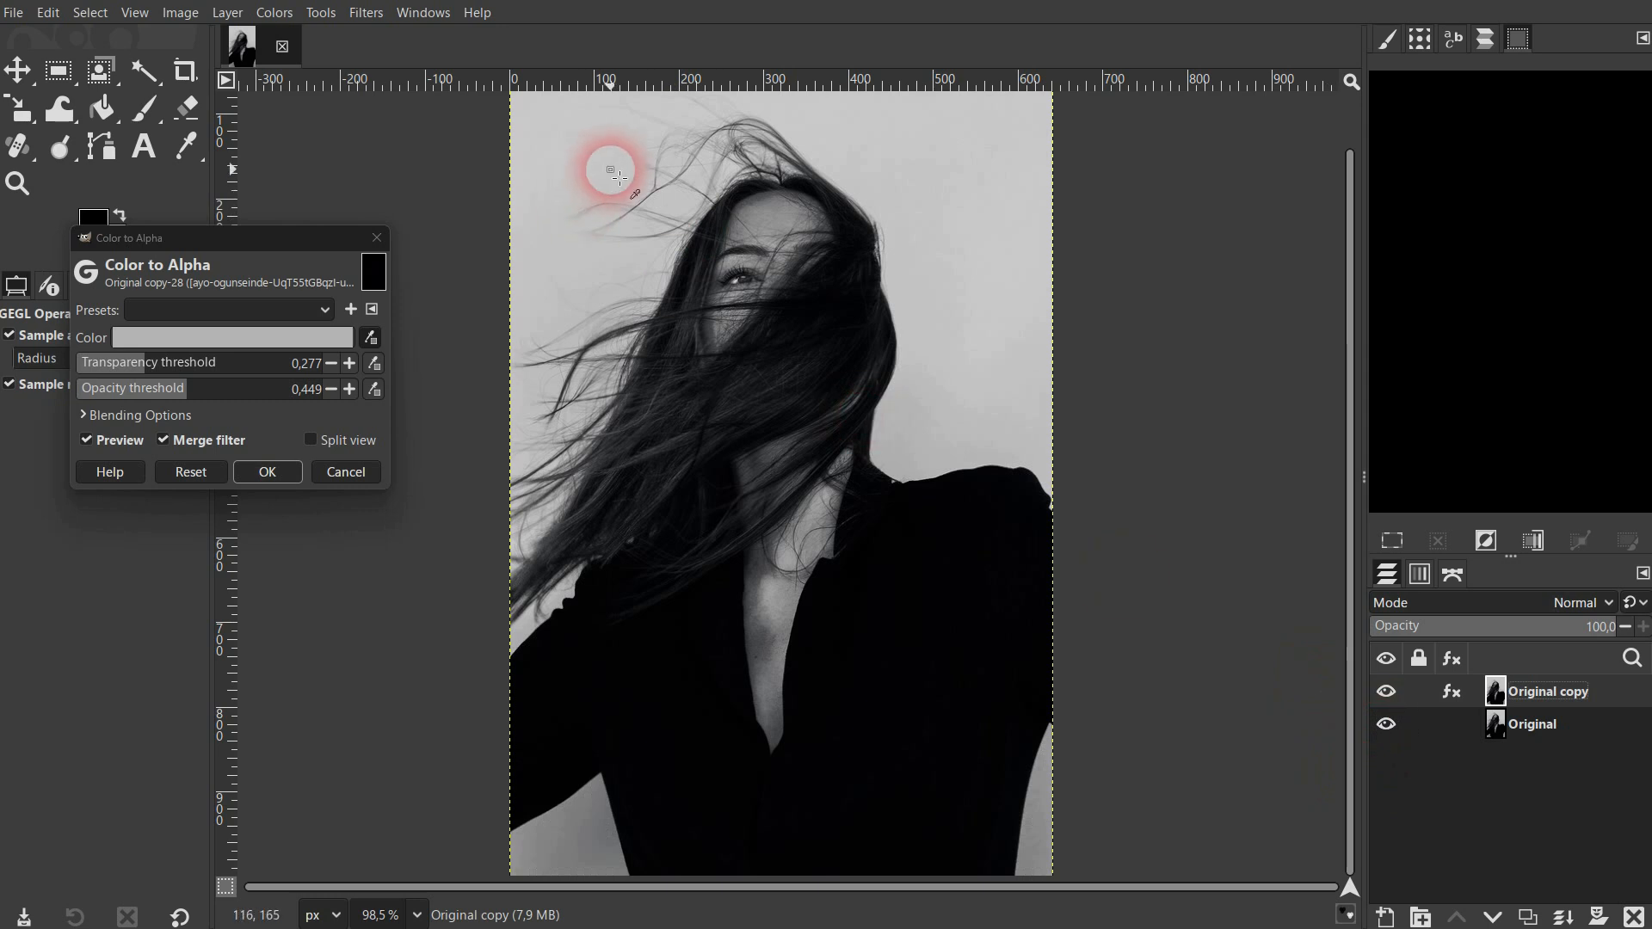
click(1386, 723)
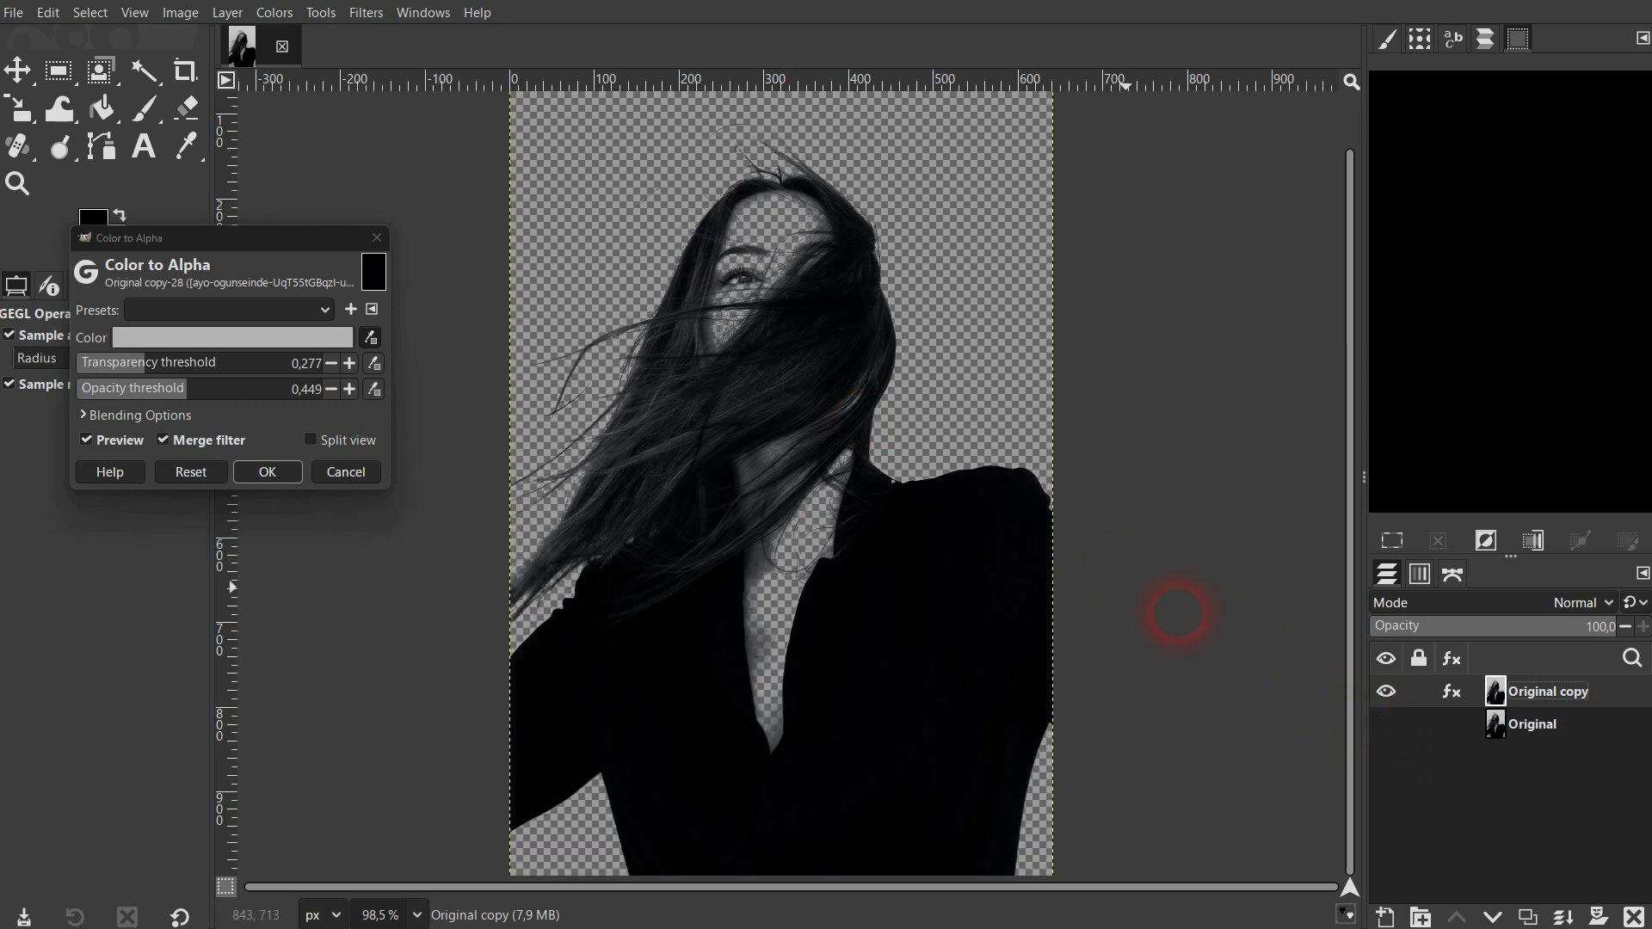
- Try a transparency threshold of 0,053 and an opacity threshold of 0,274, and cancel the Color to Alpha filter
drag(203, 389, 98, 362)
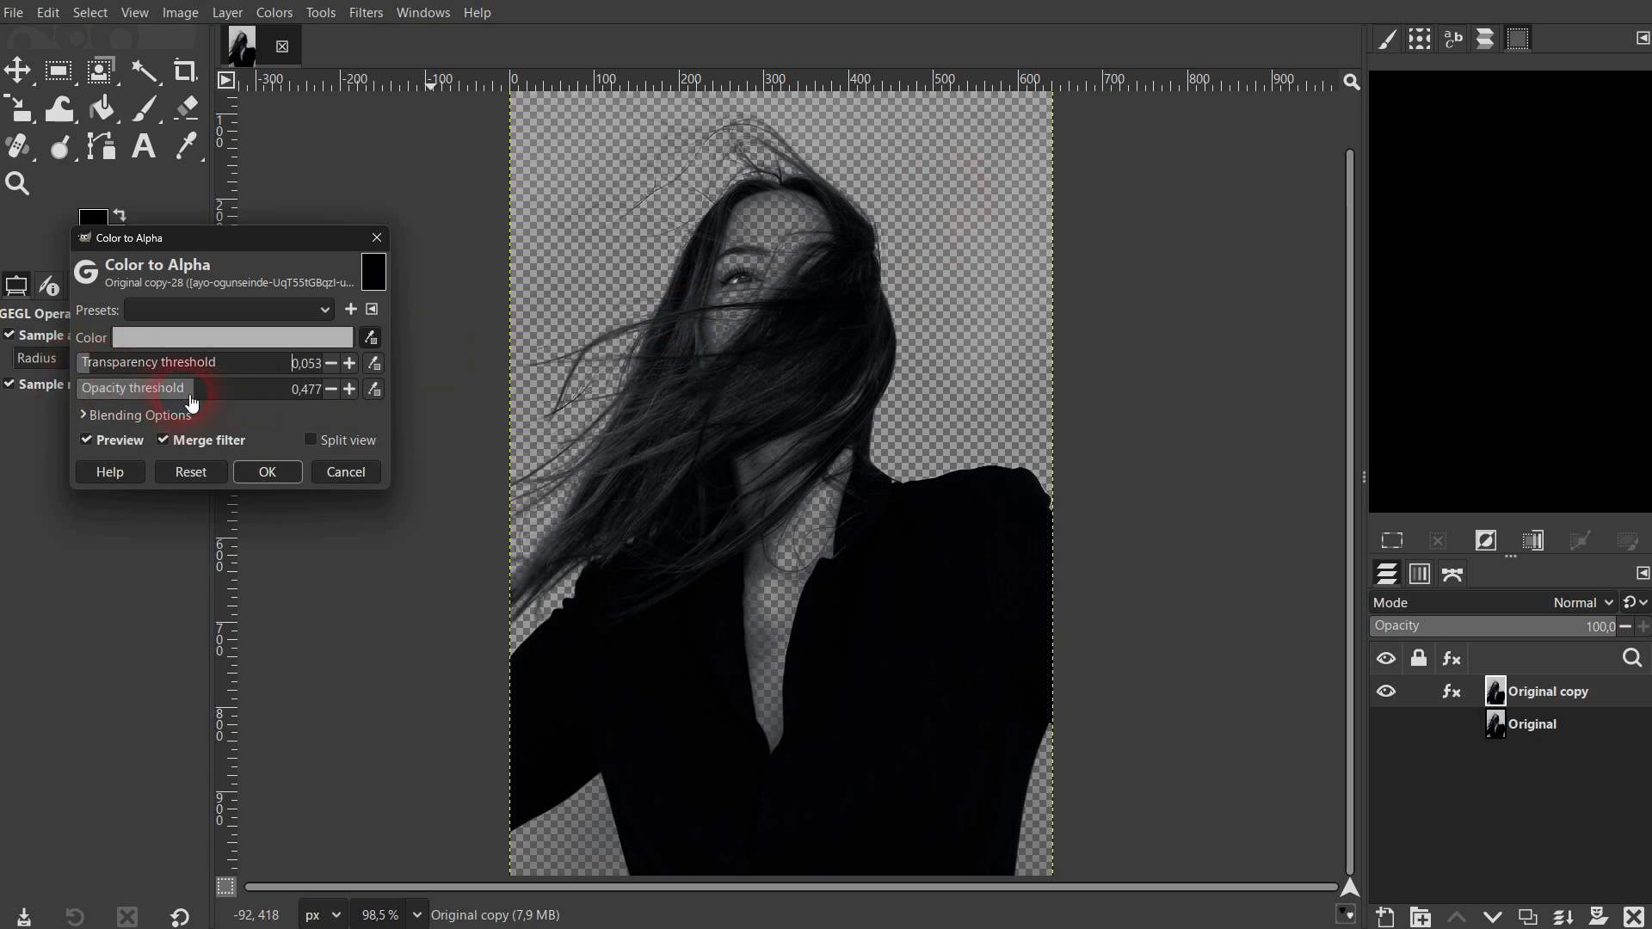
drag(191, 403, 153, 397)
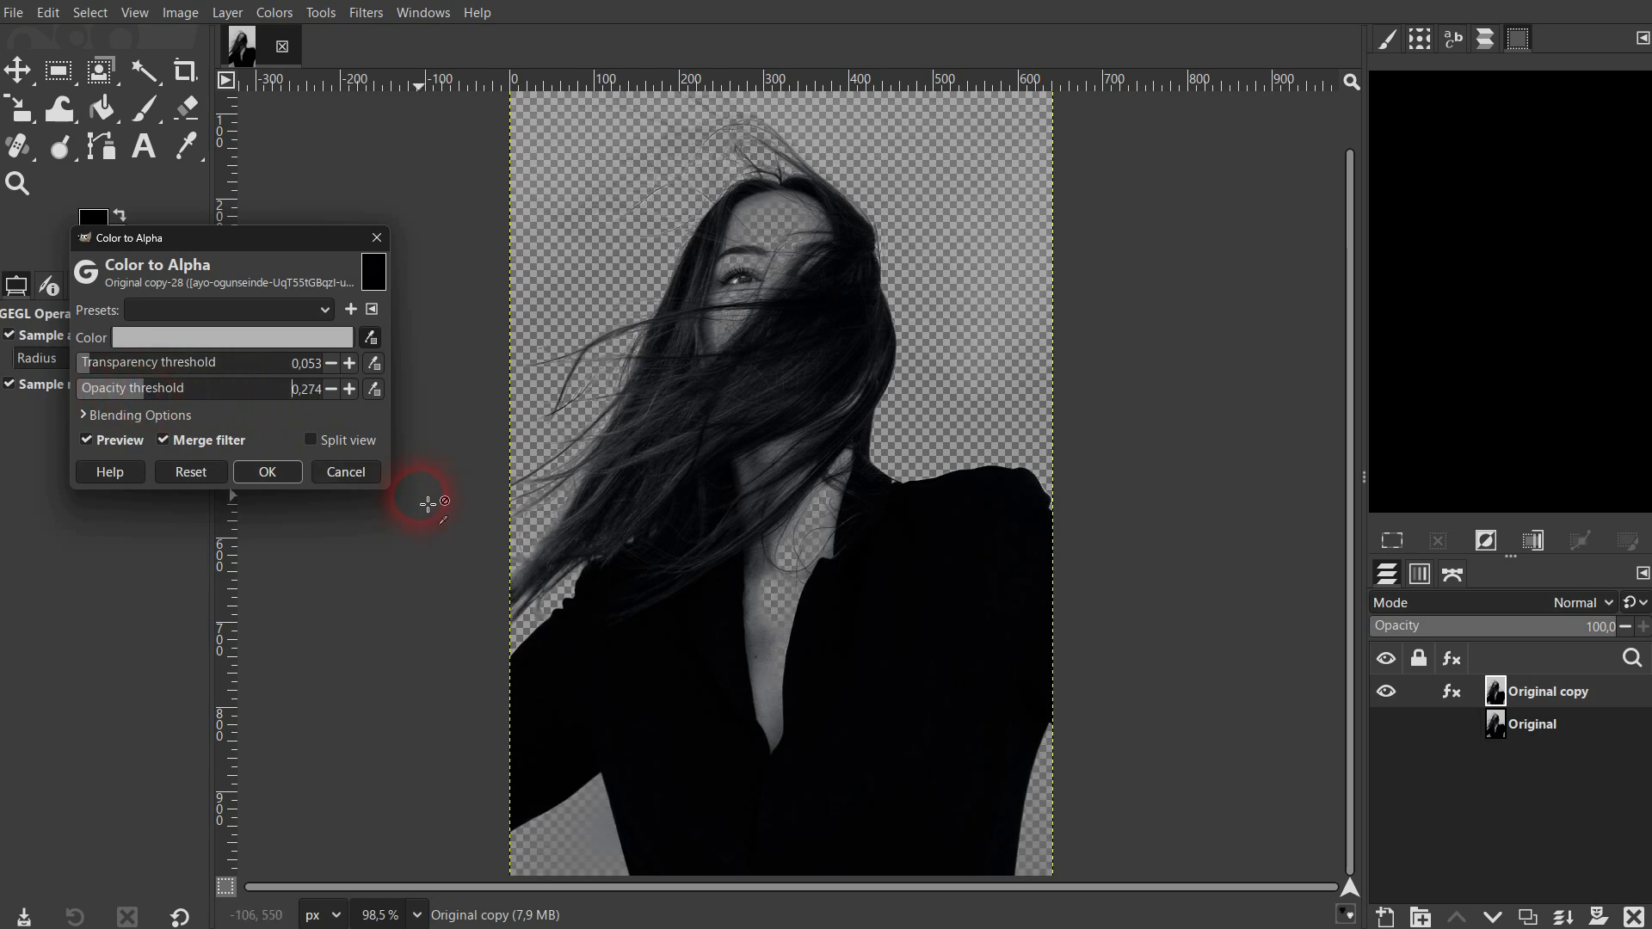
click(344, 474)
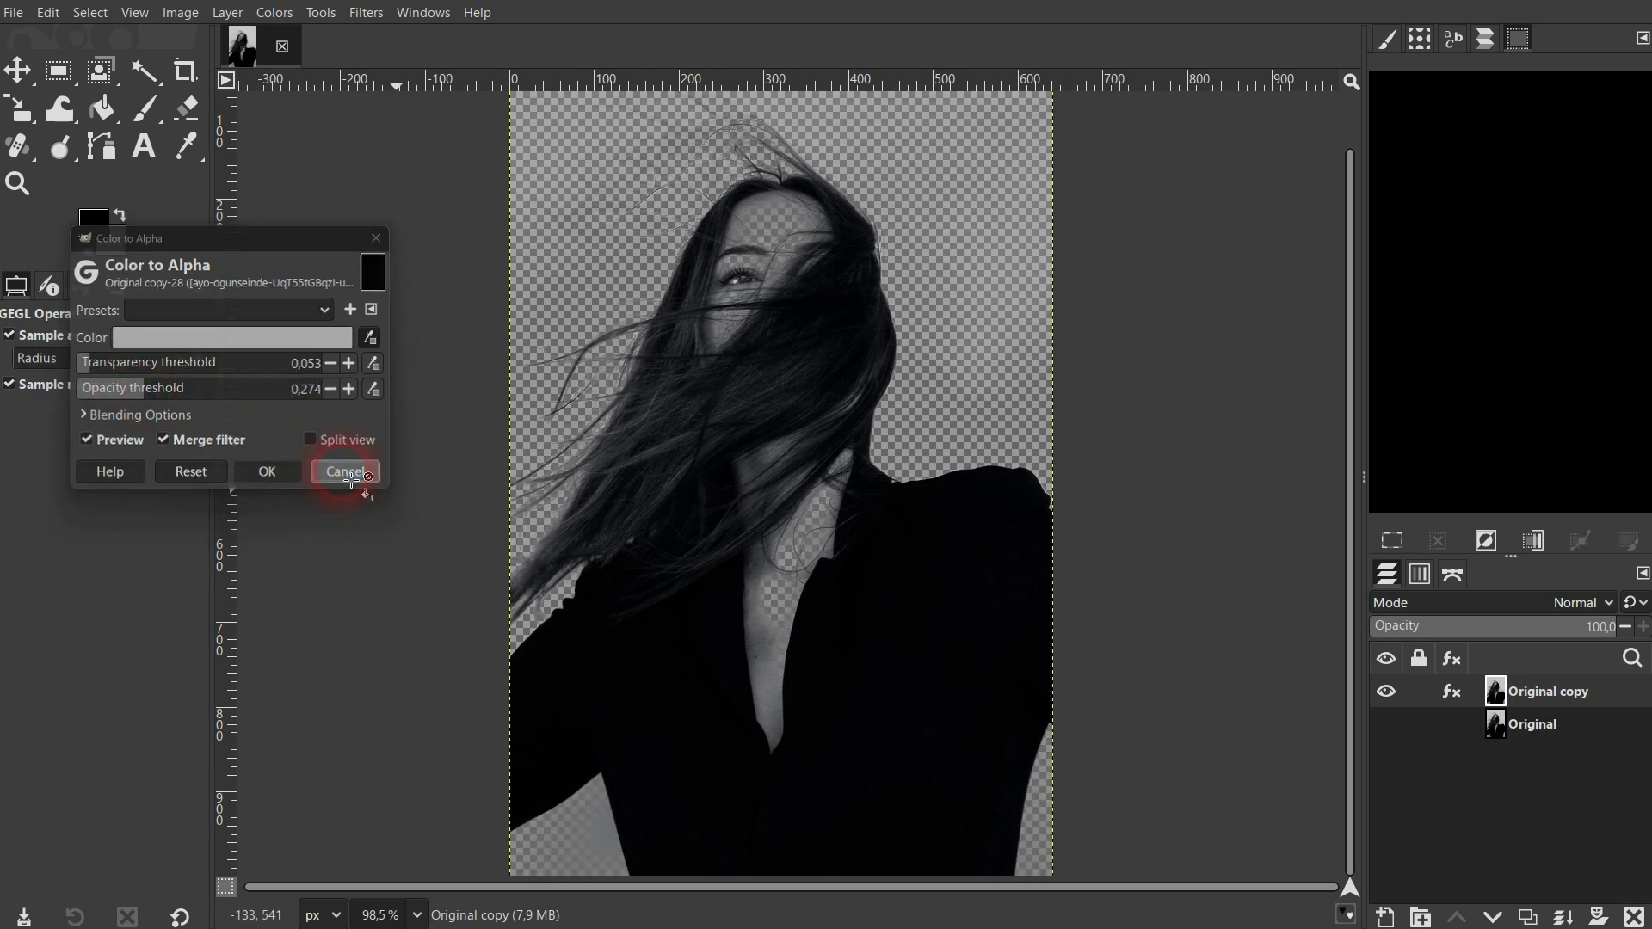
- Desaturate the Original copy layer using the Luminance mode
click(1546, 694)
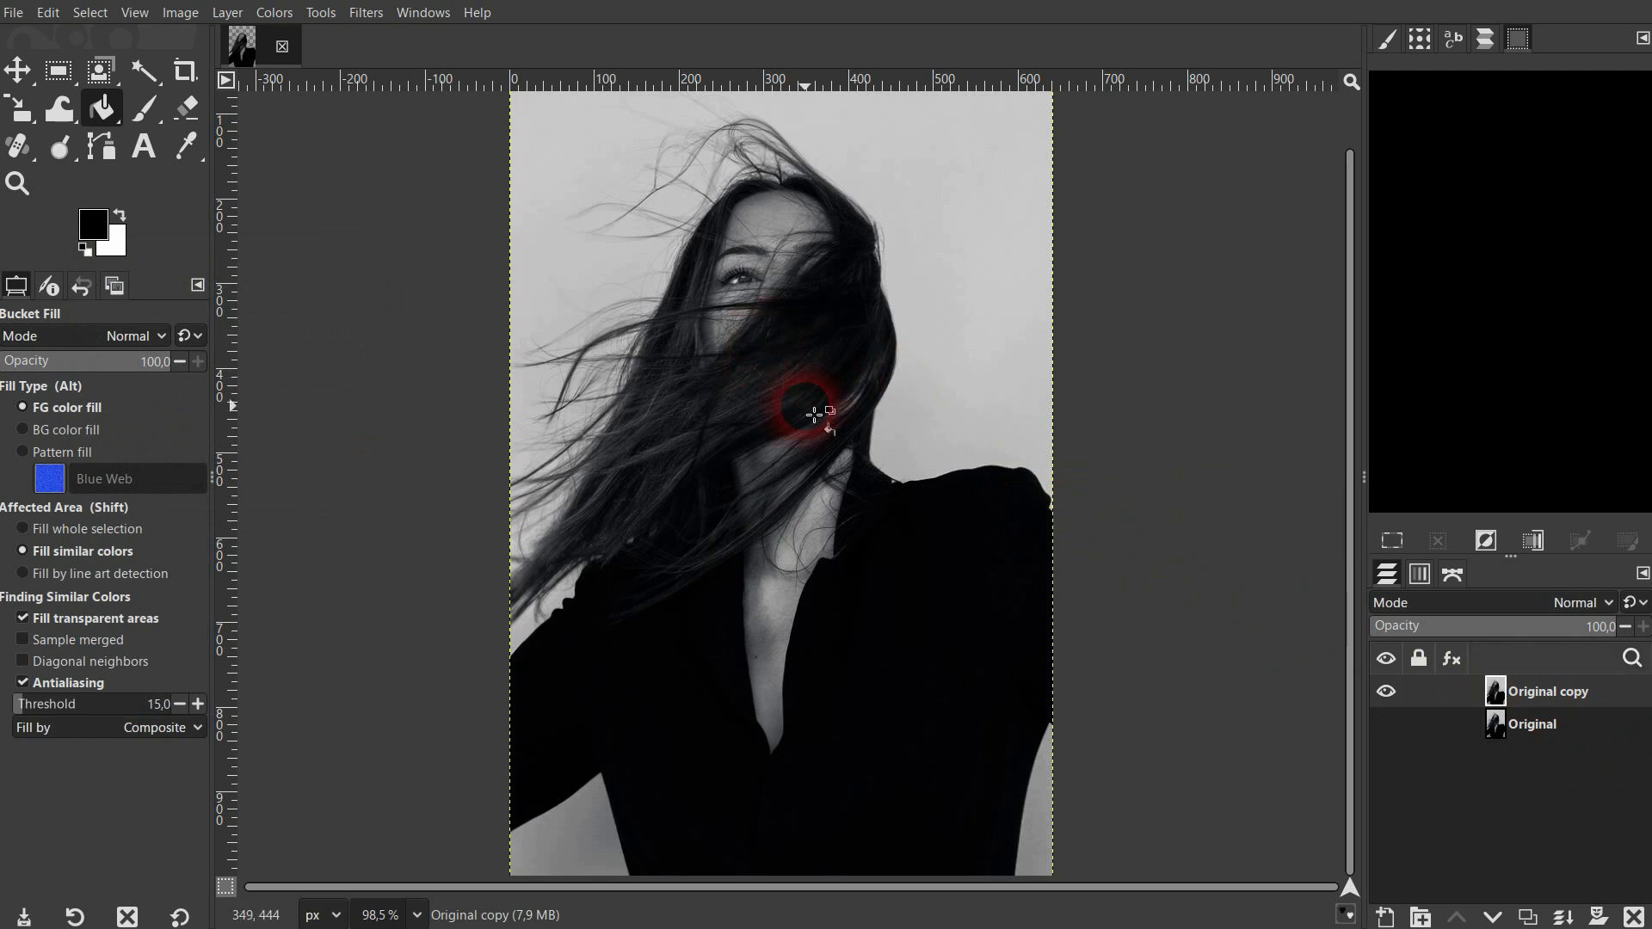
click(1554, 694)
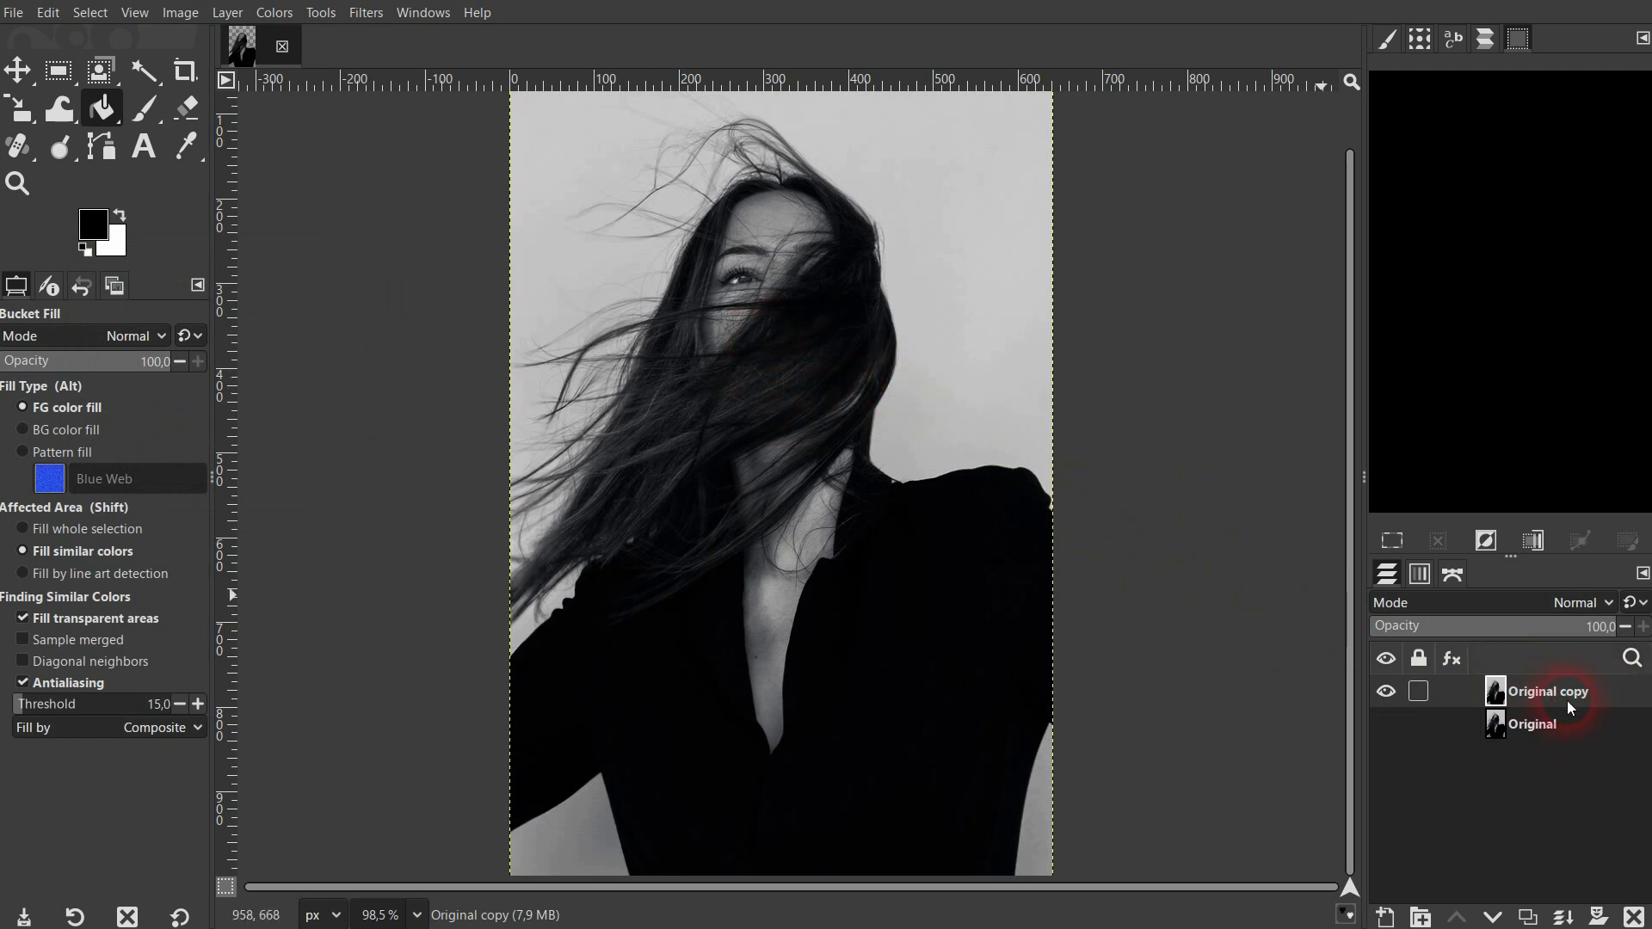
click(275, 14)
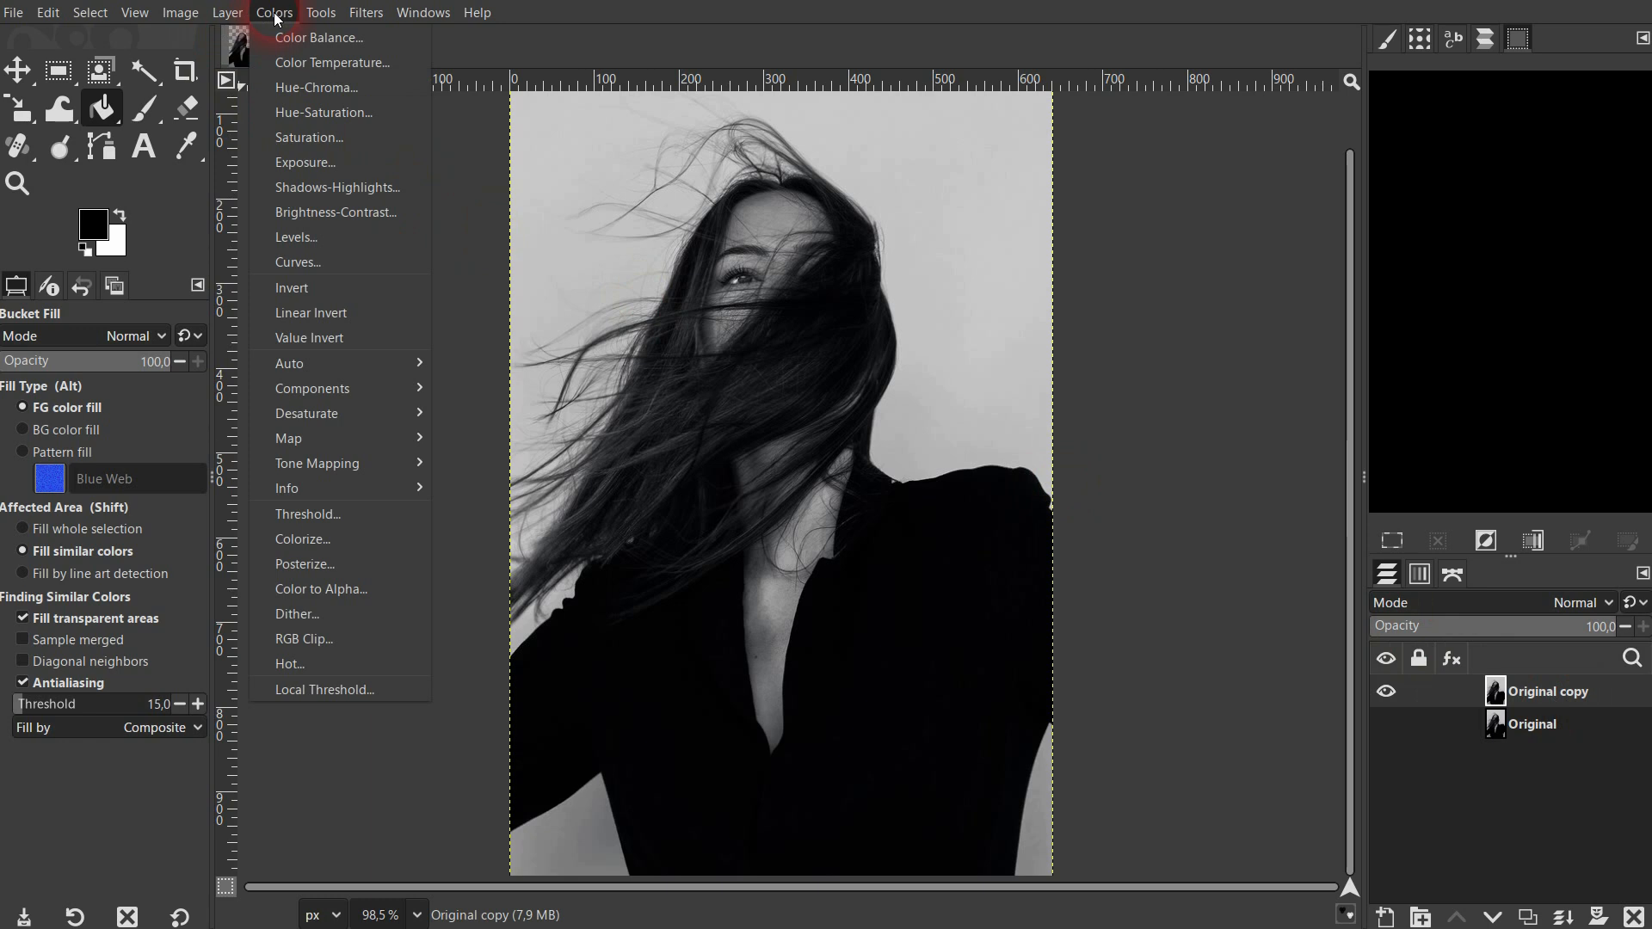
mouse_move(405, 420)
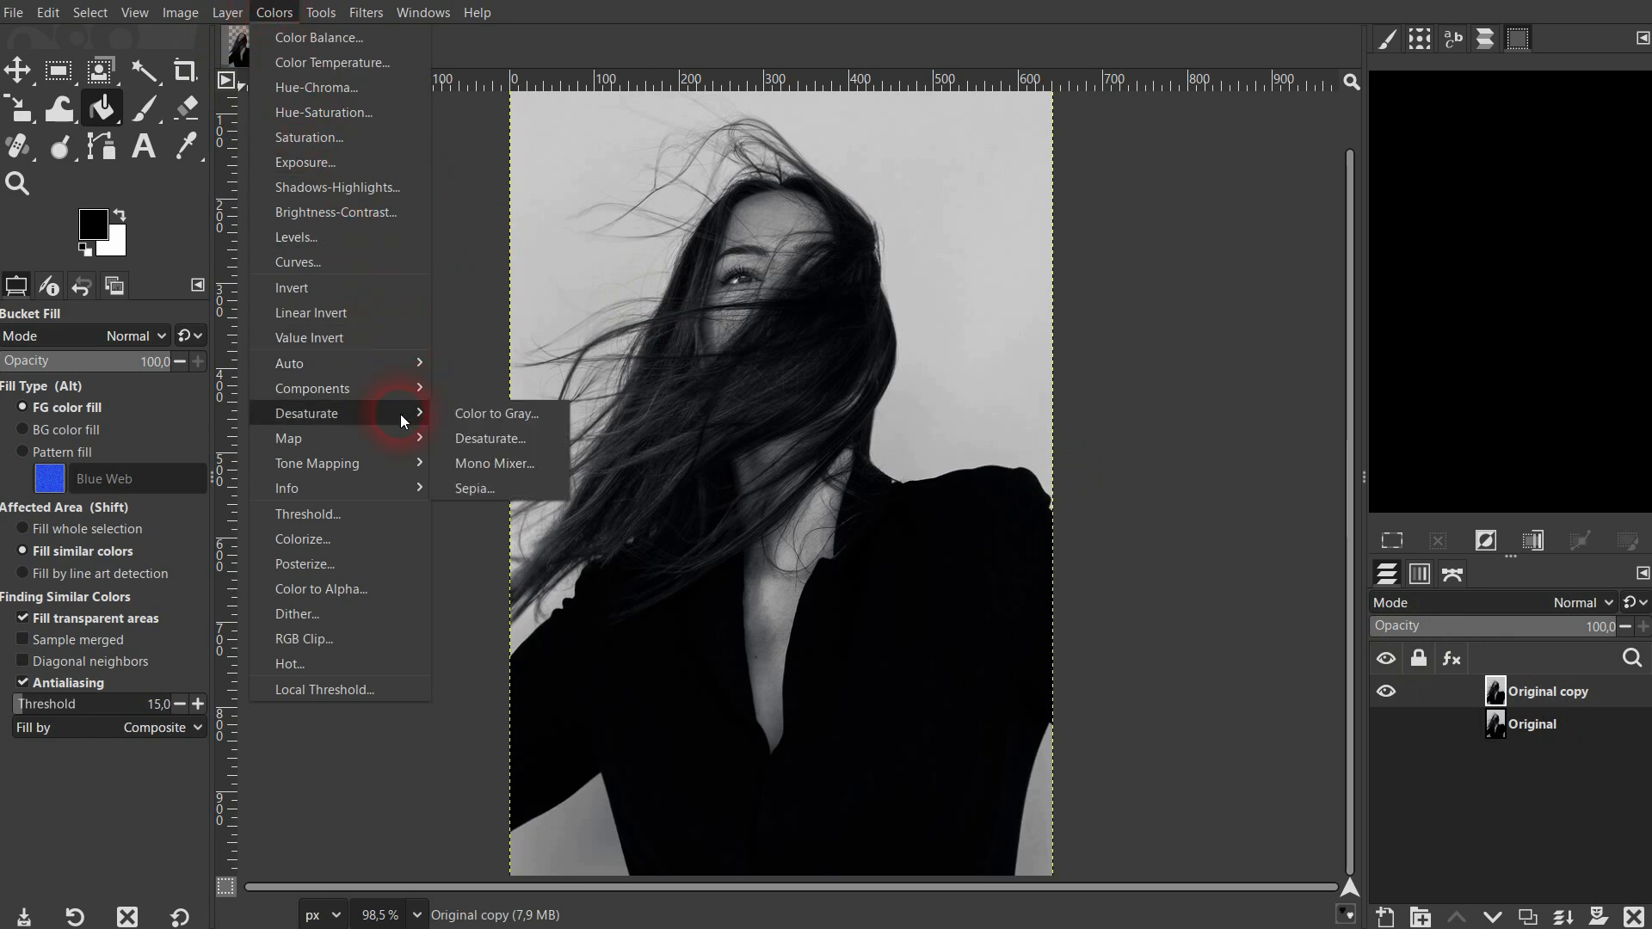
click(520, 440)
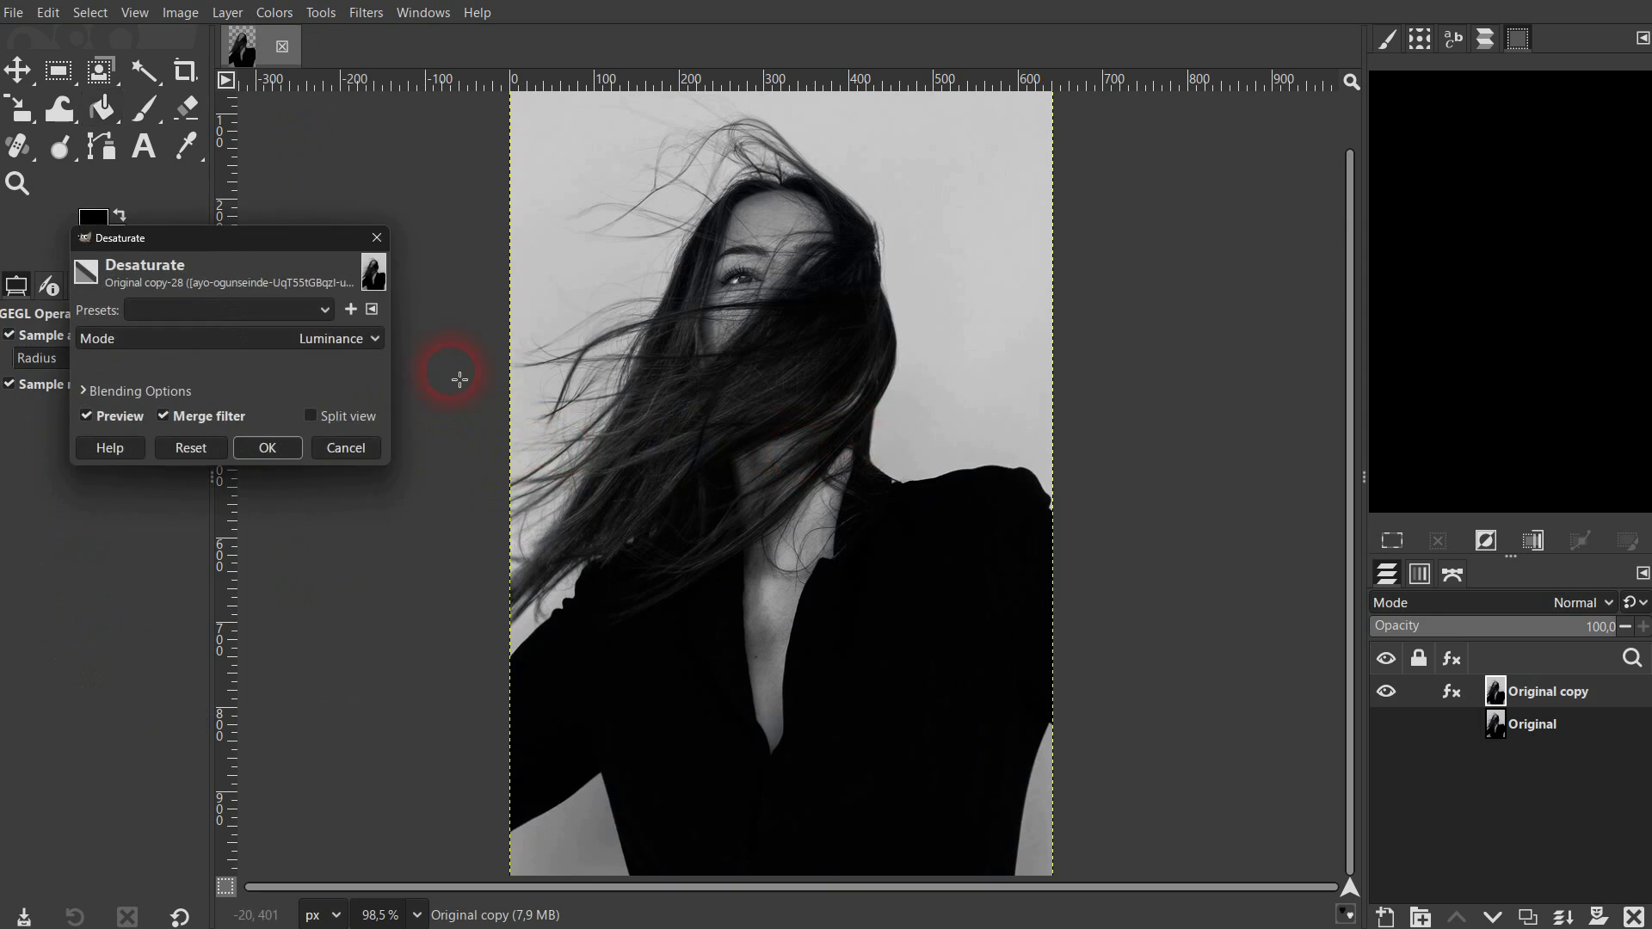
click(279, 459)
key(shift+b)
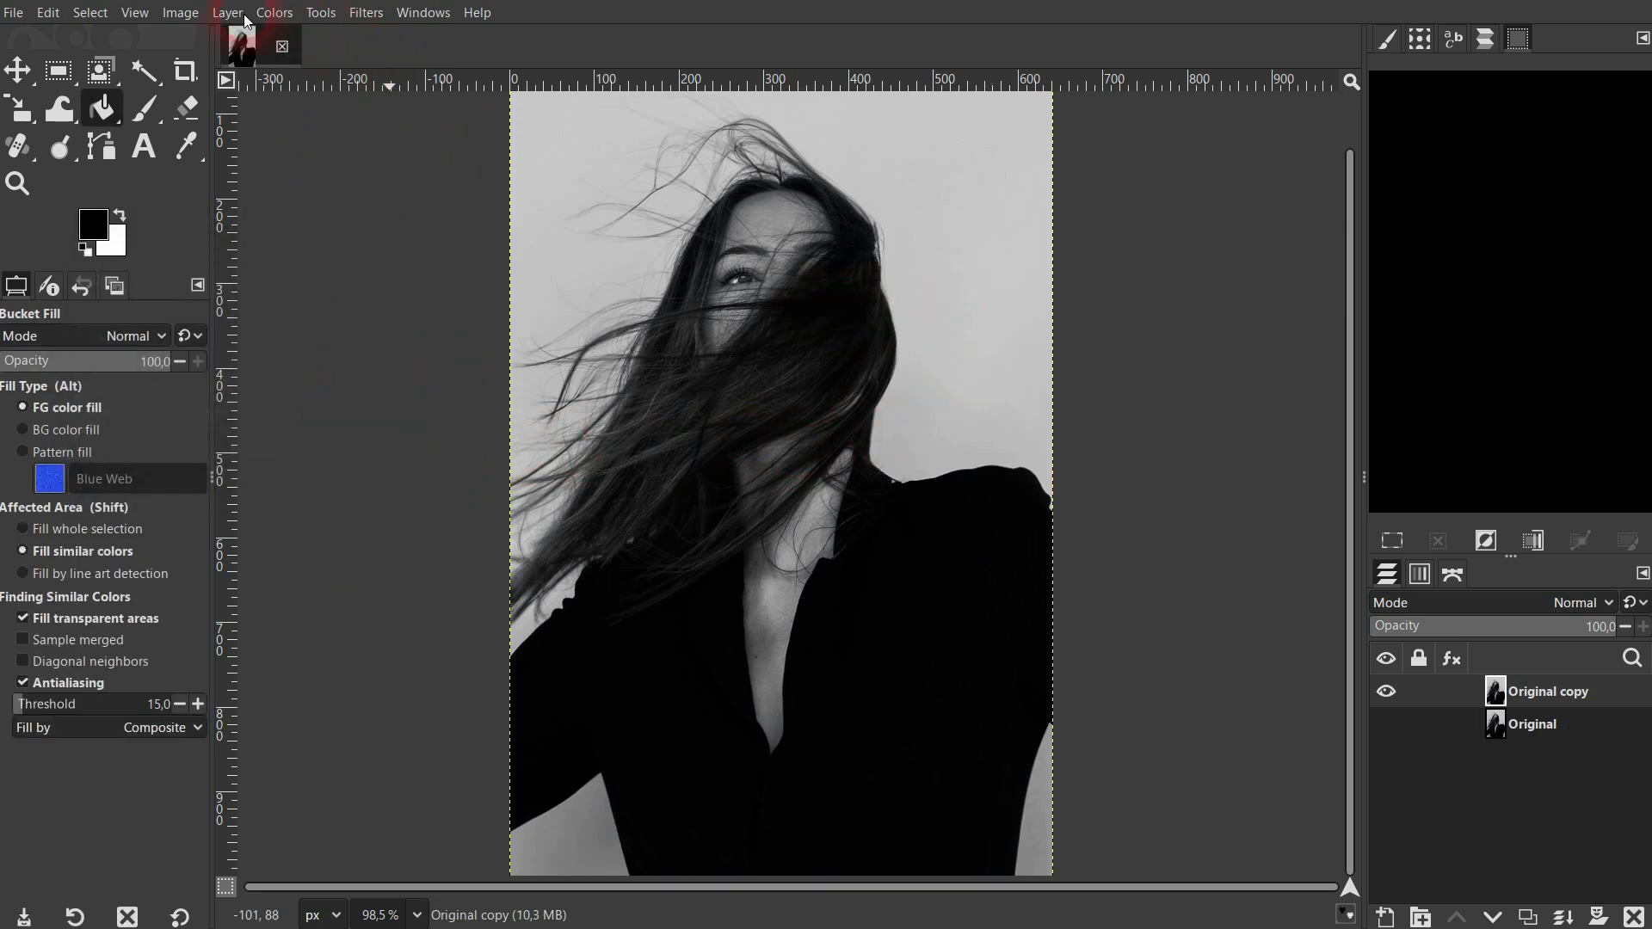
- Boost the Original copy layer's contrast with Curves, mapping input 59 to output 0 and input 197 to output 255
click(274, 13)
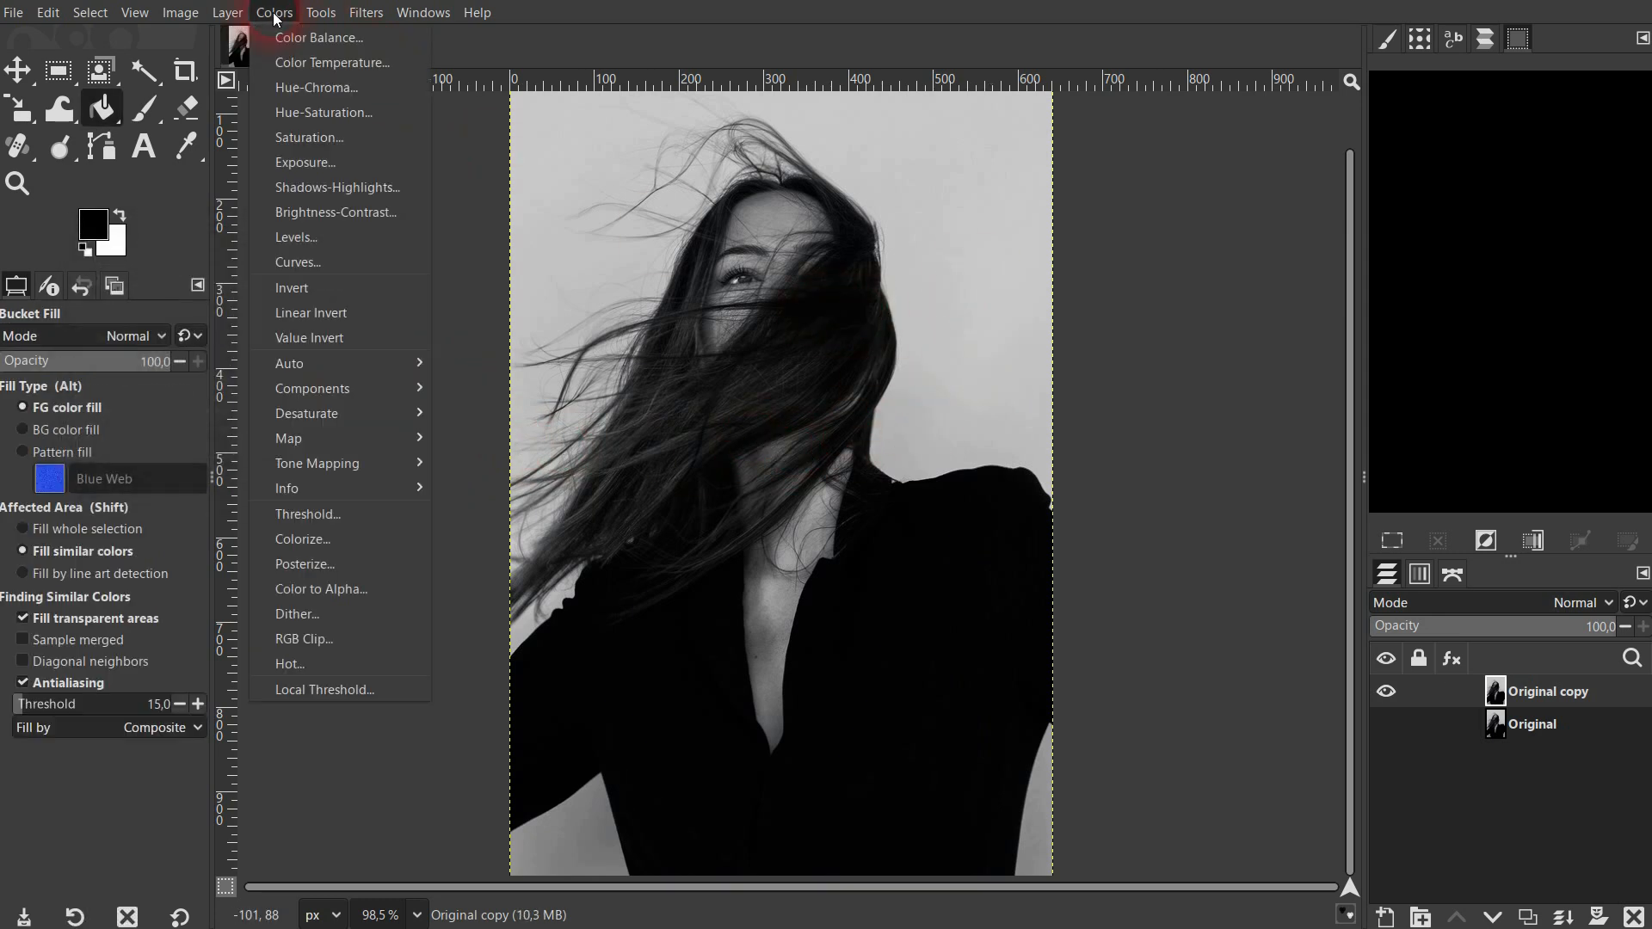
click(362, 263)
drag(397, 0, 282, 167)
drag(211, 497, 194, 610)
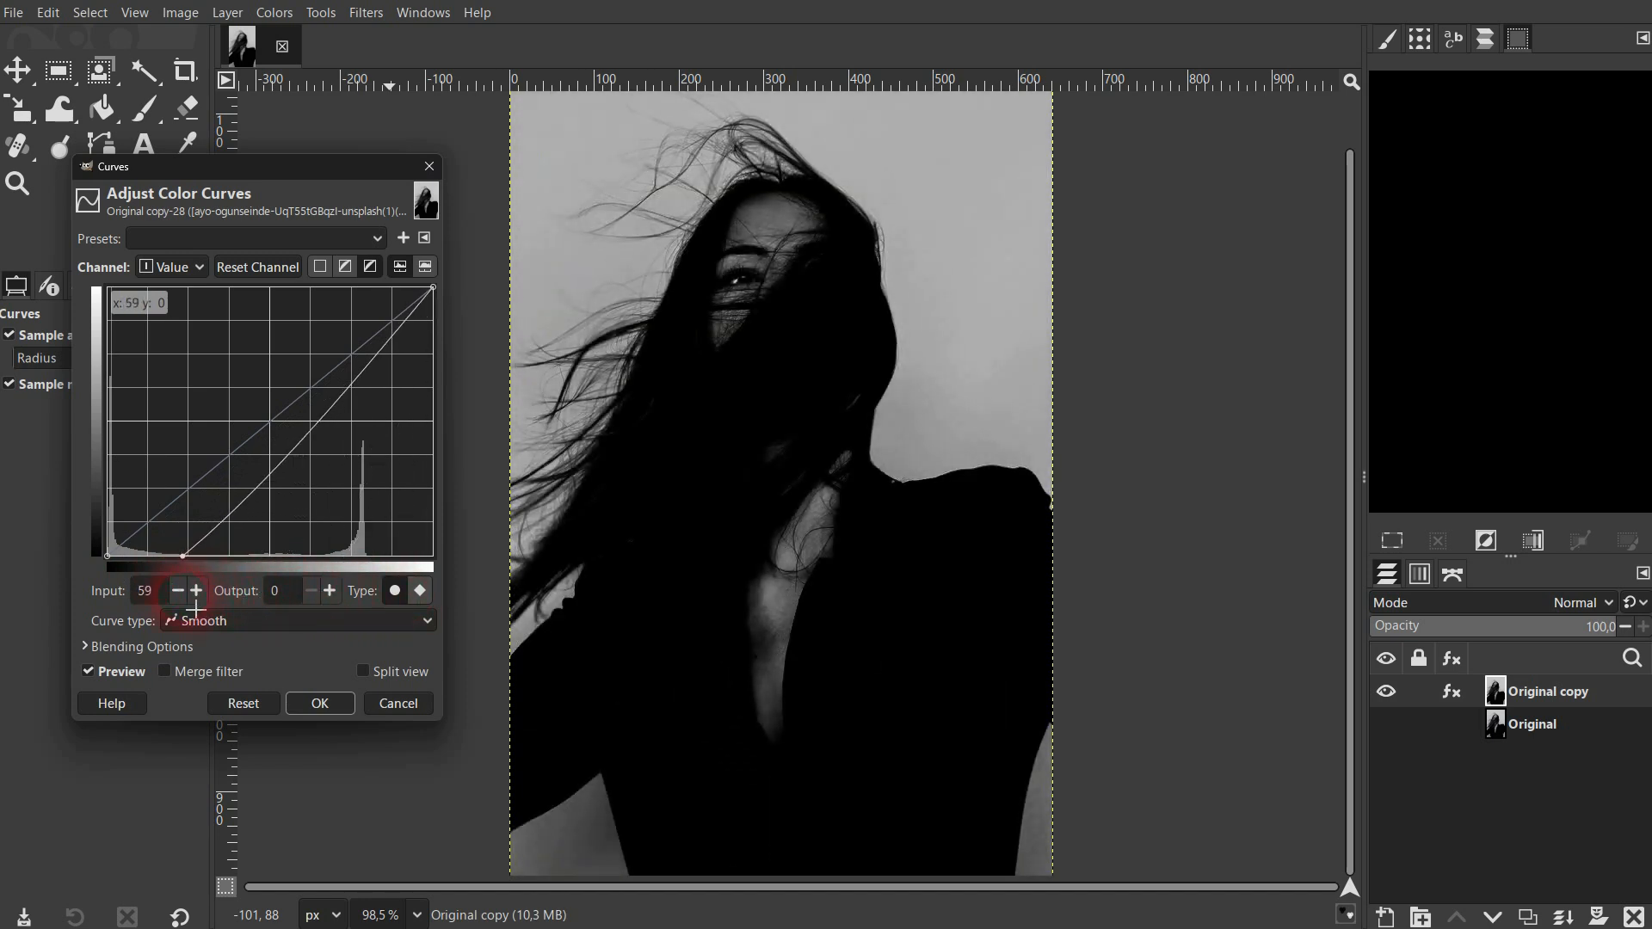
drag(400, 356, 372, 289)
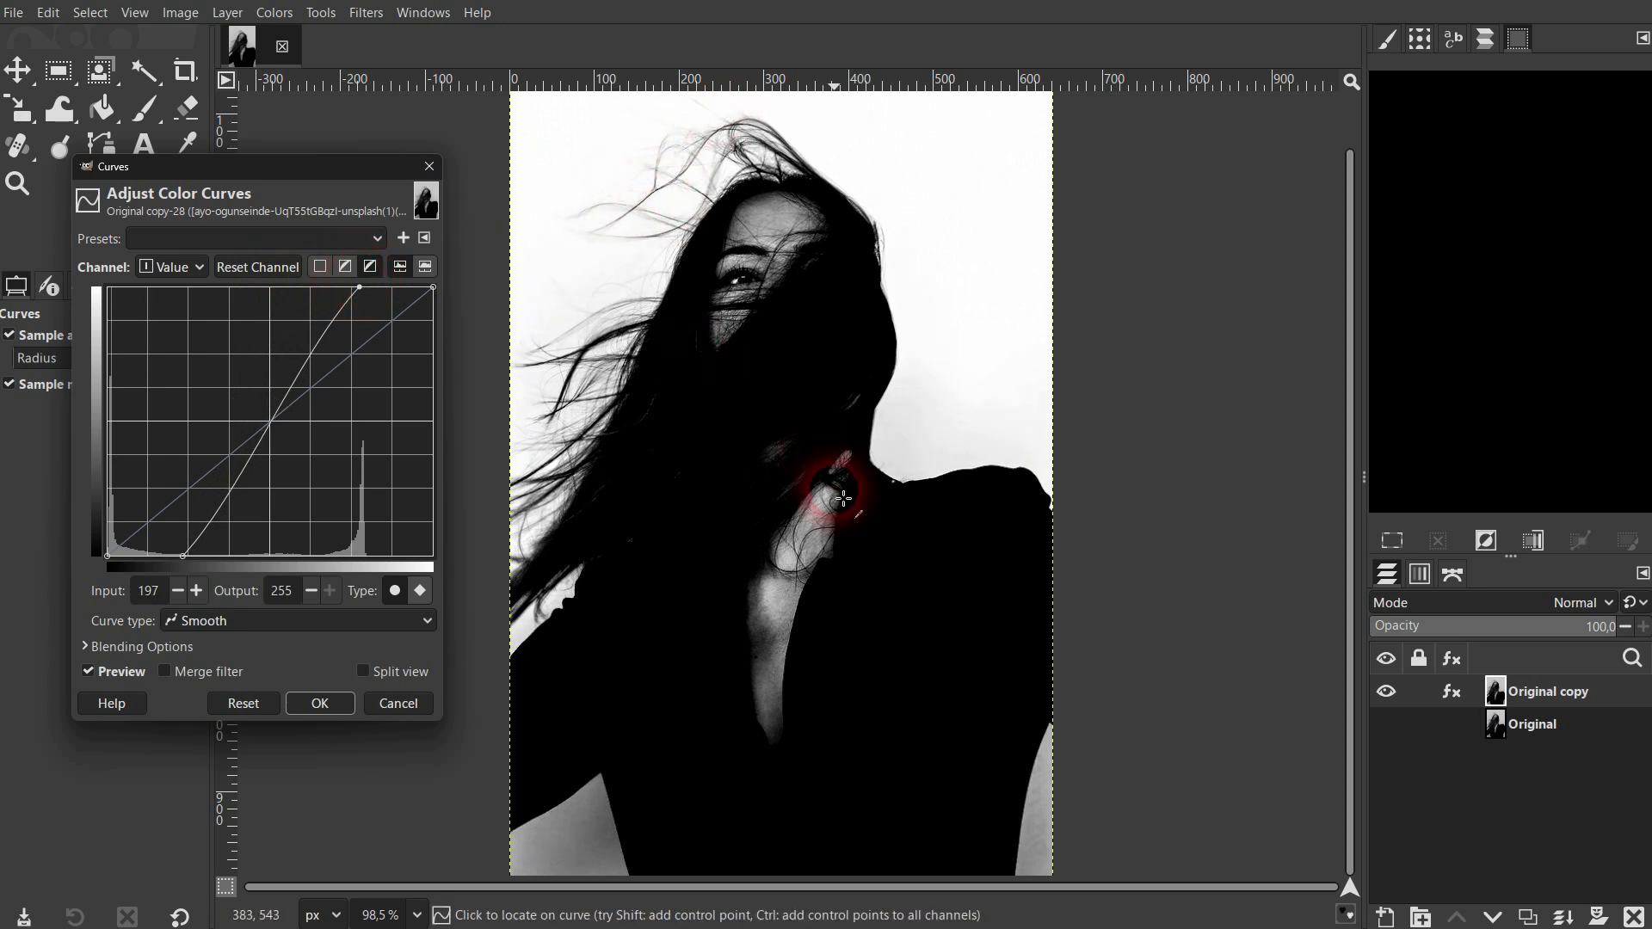
click(318, 703)
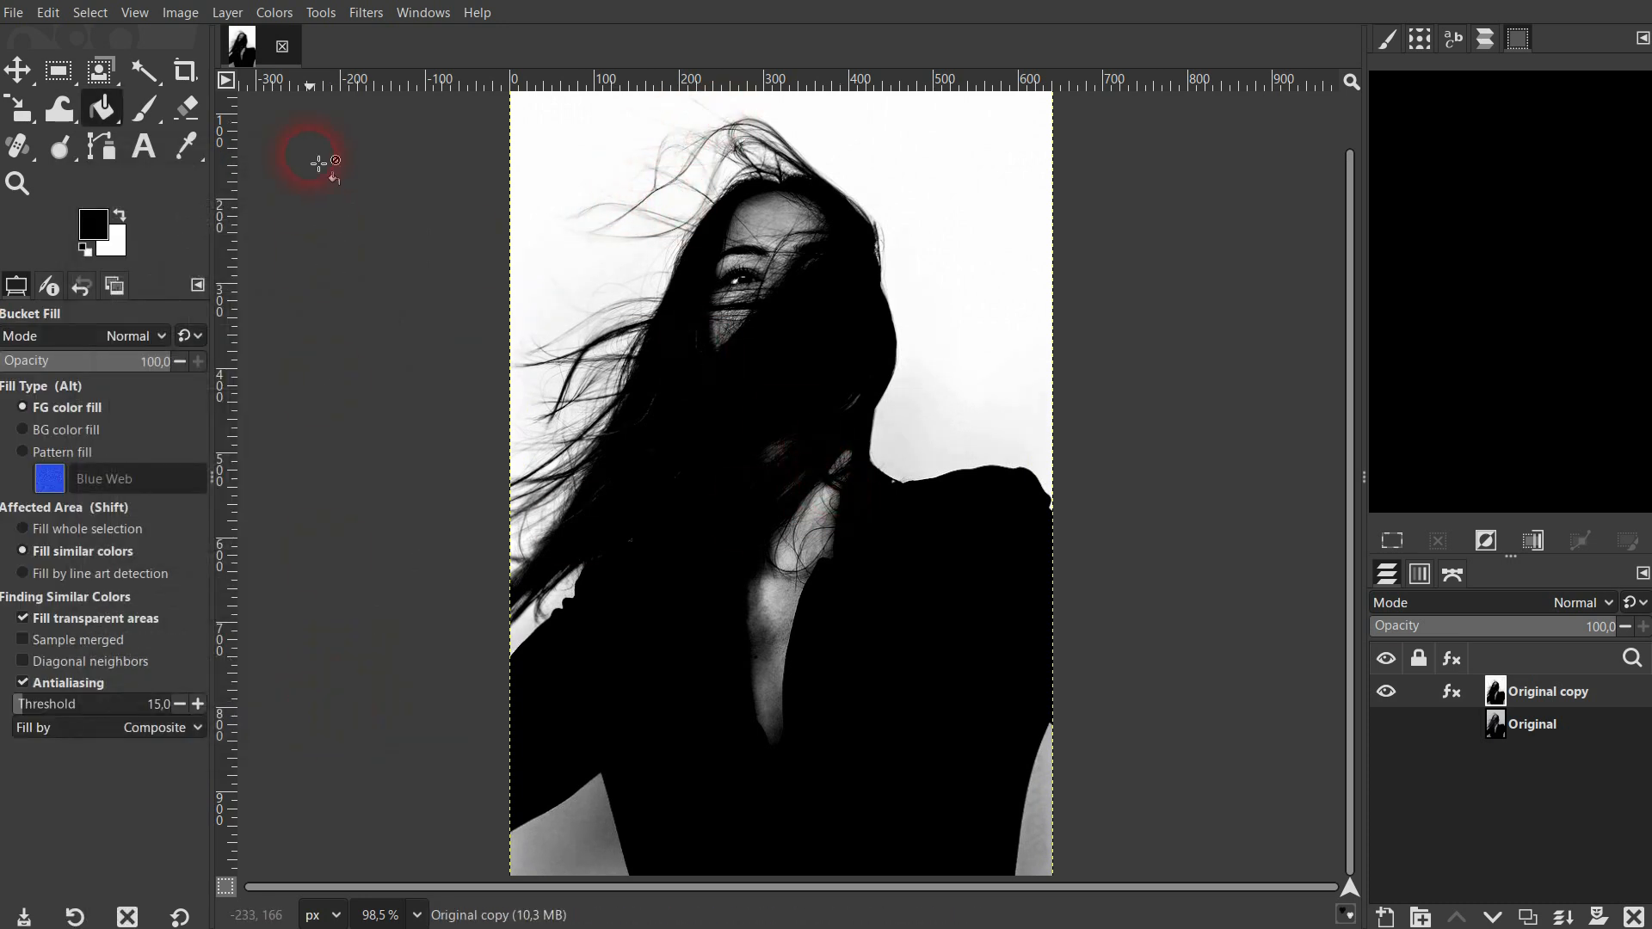
- Adjust the Original copy layer's Levels with an input white point of 209 and a gamma of 0,73
click(276, 16)
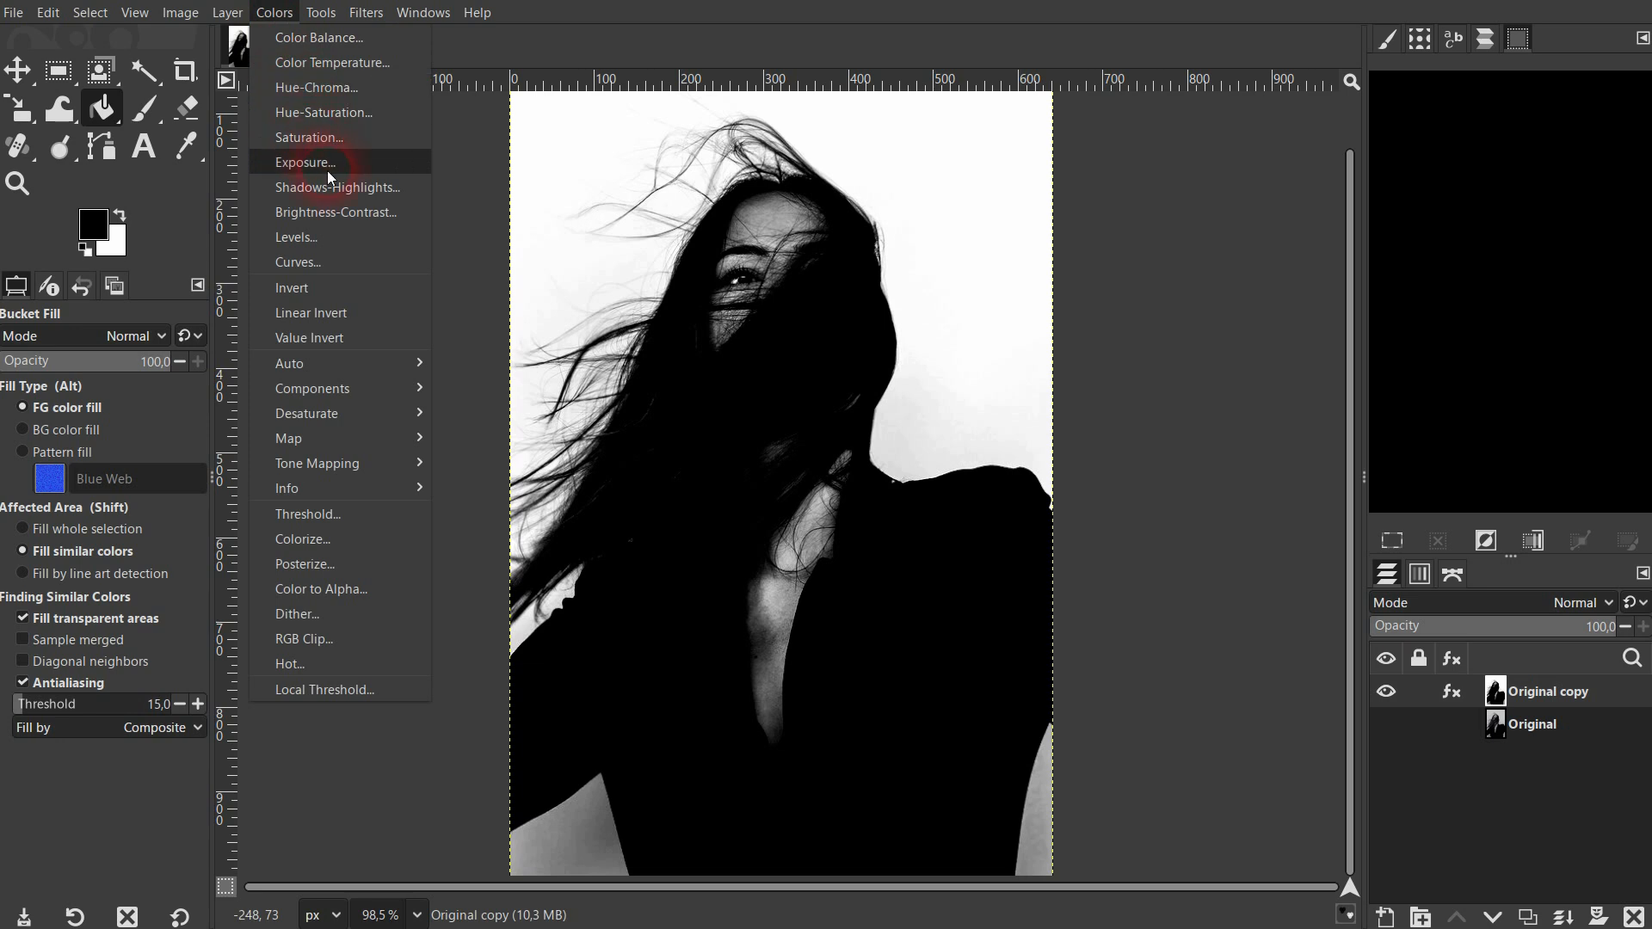
click(321, 241)
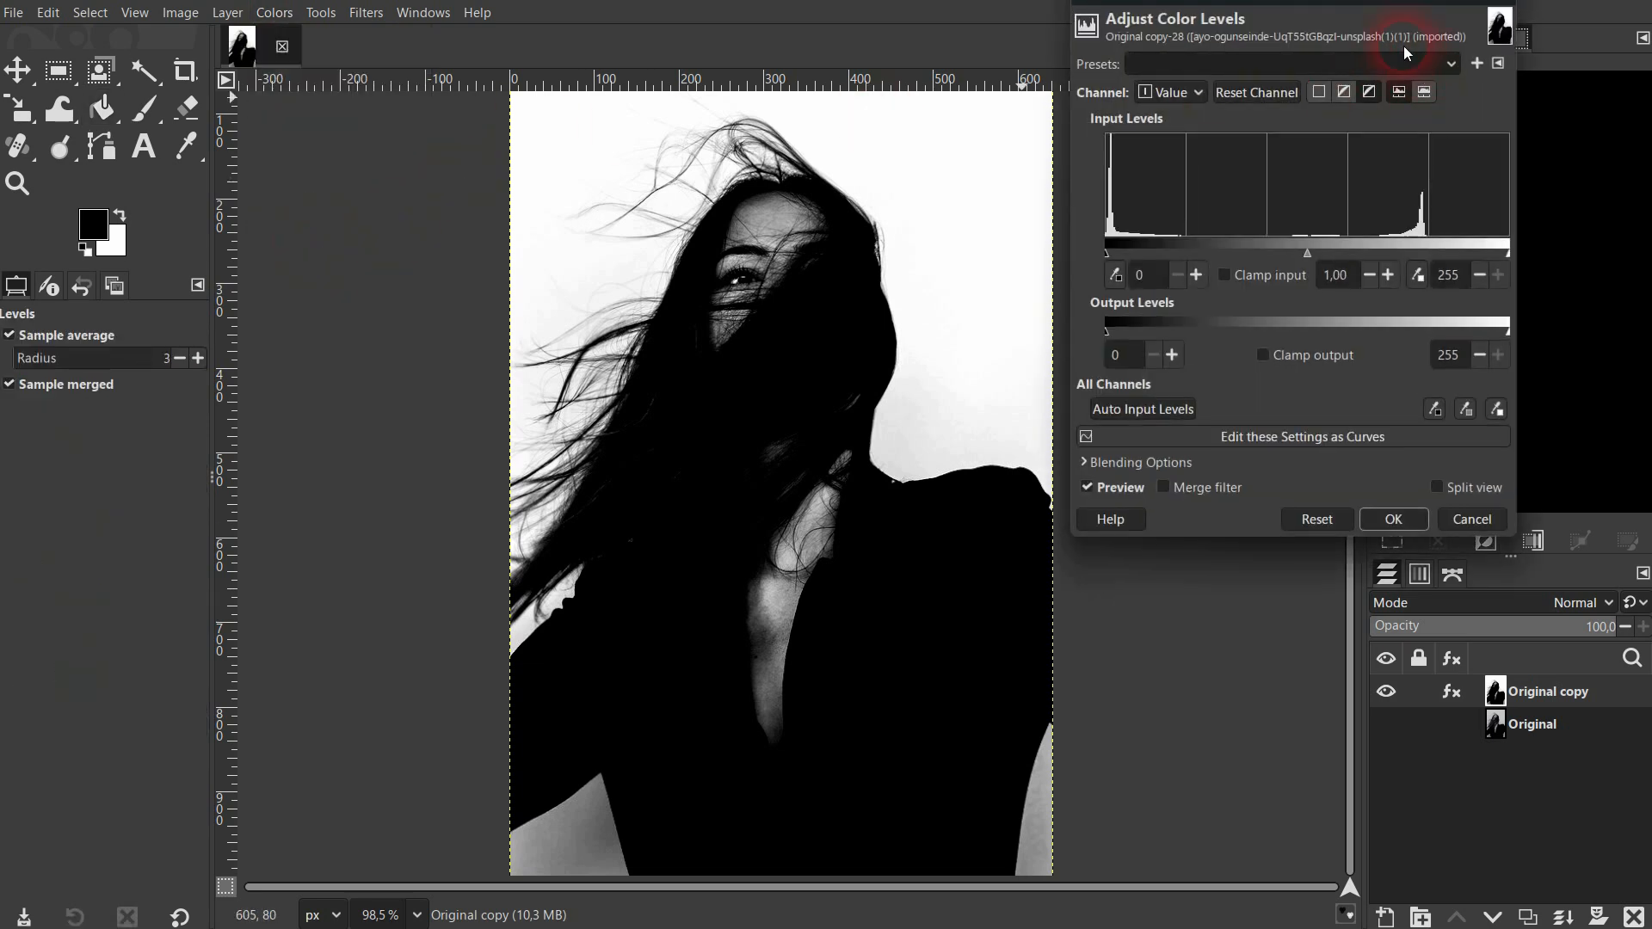
drag(1361, 7, 1349, 105)
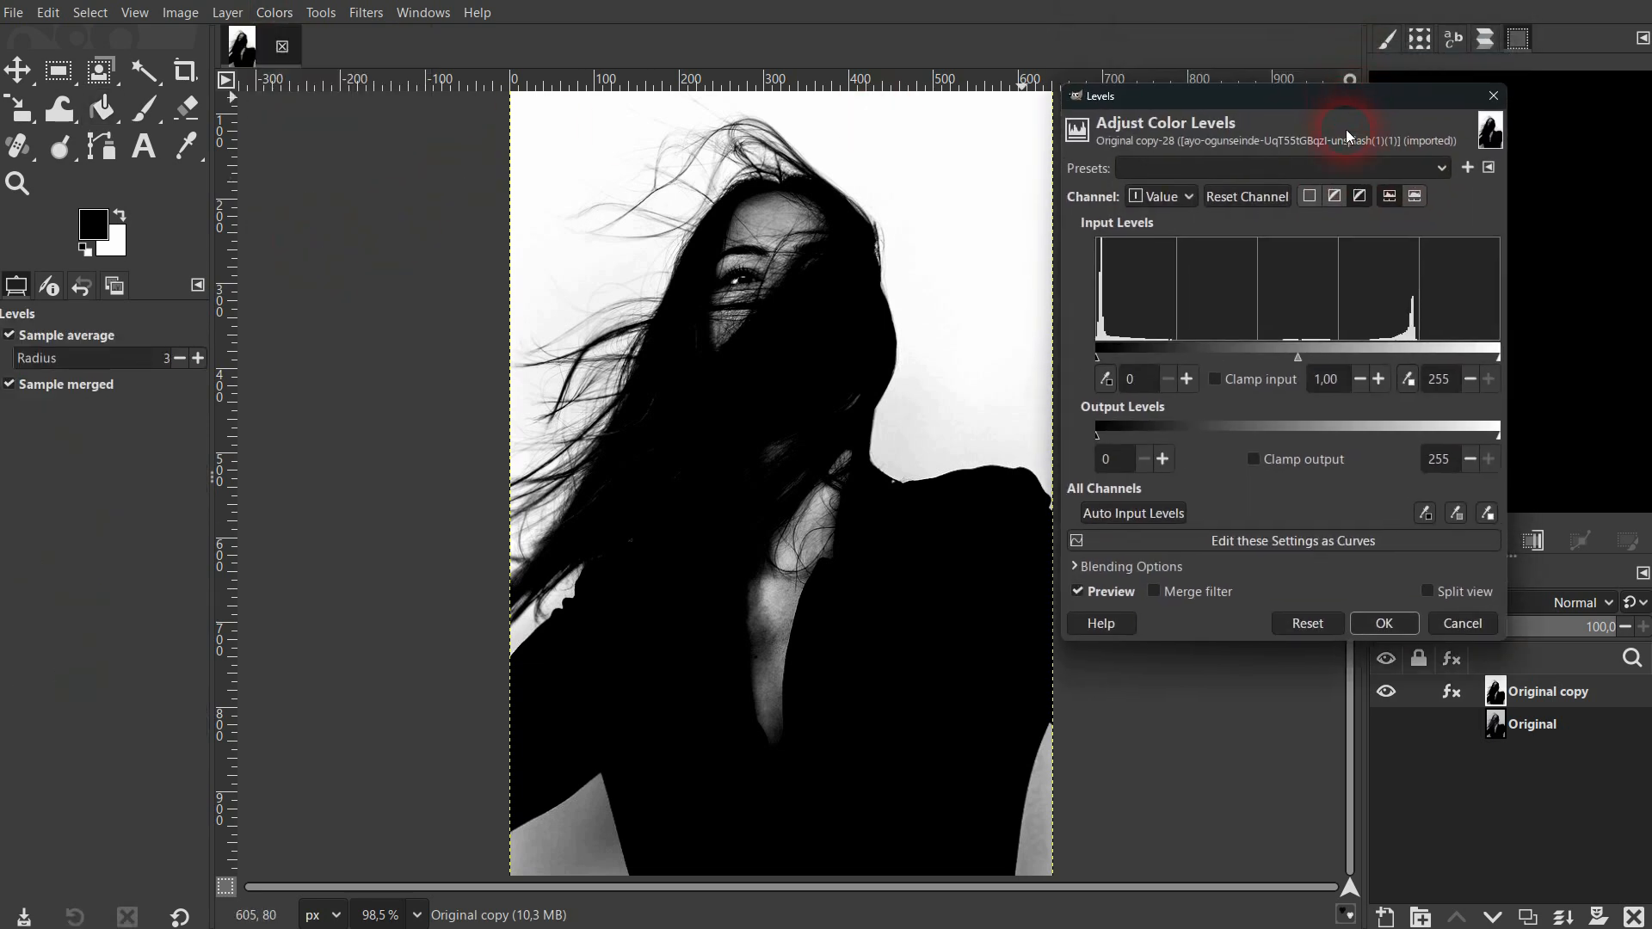
mouse_move(1499, 358)
mouse_down()
mouse_move(1358, 356)
mouse_move(1470, 343)
mouse_move(1428, 352)
mouse_up()
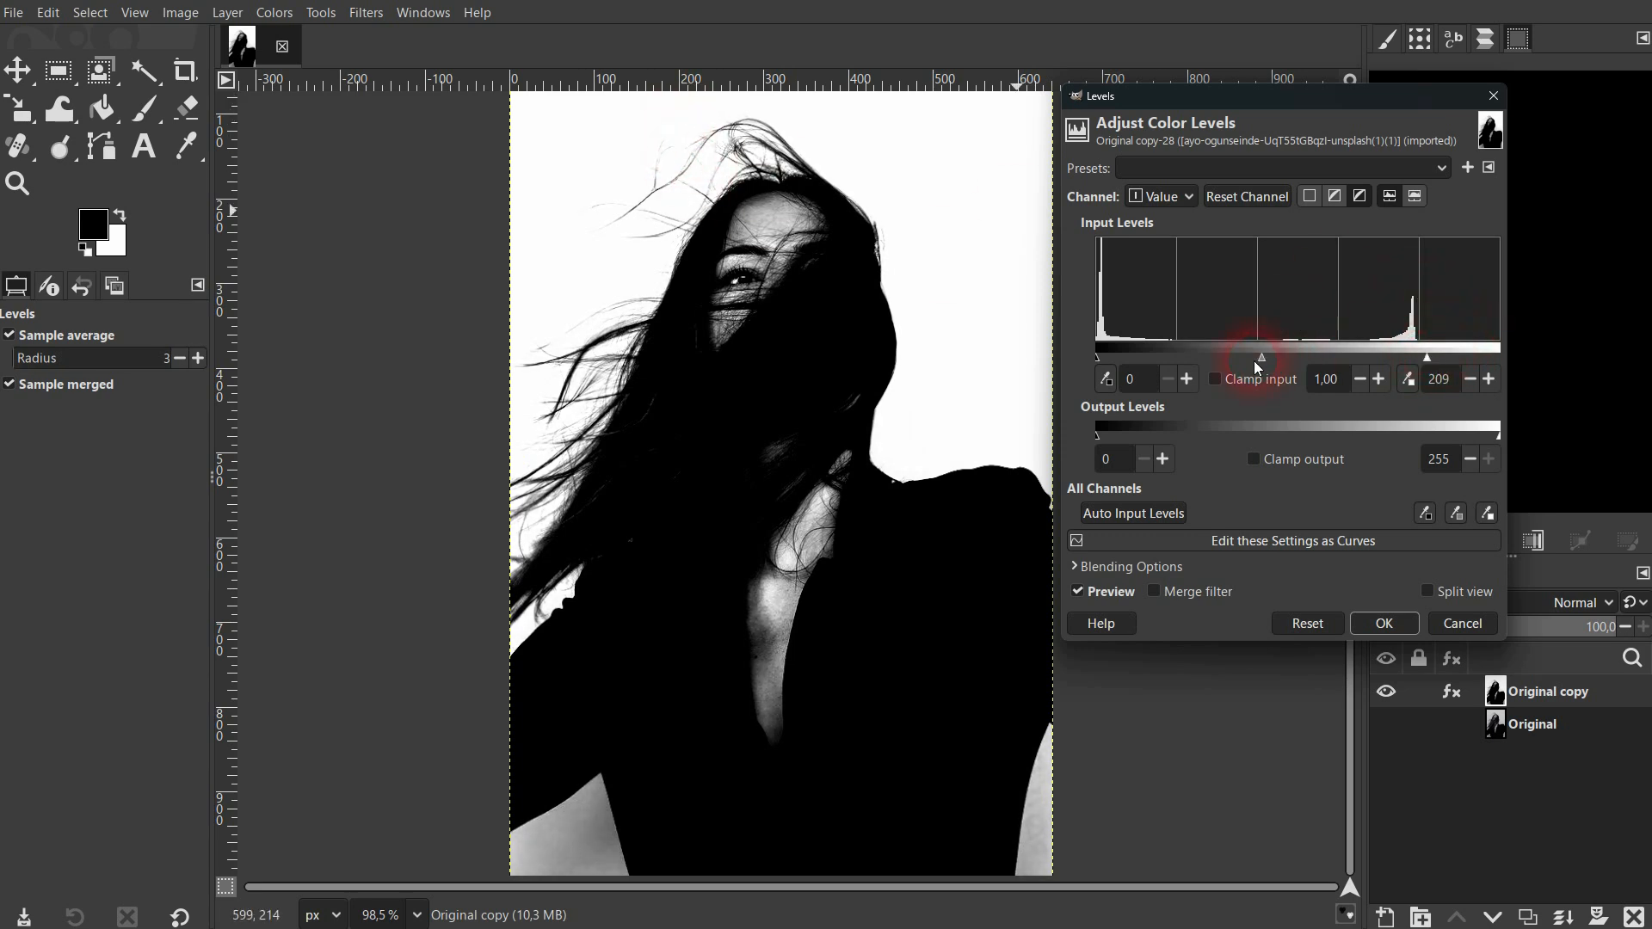
mouse_move(1255, 363)
mouse_down()
mouse_move(1298, 359)
mouse_move(1238, 358)
mouse_move(1301, 358)
mouse_move(1287, 360)
mouse_up()
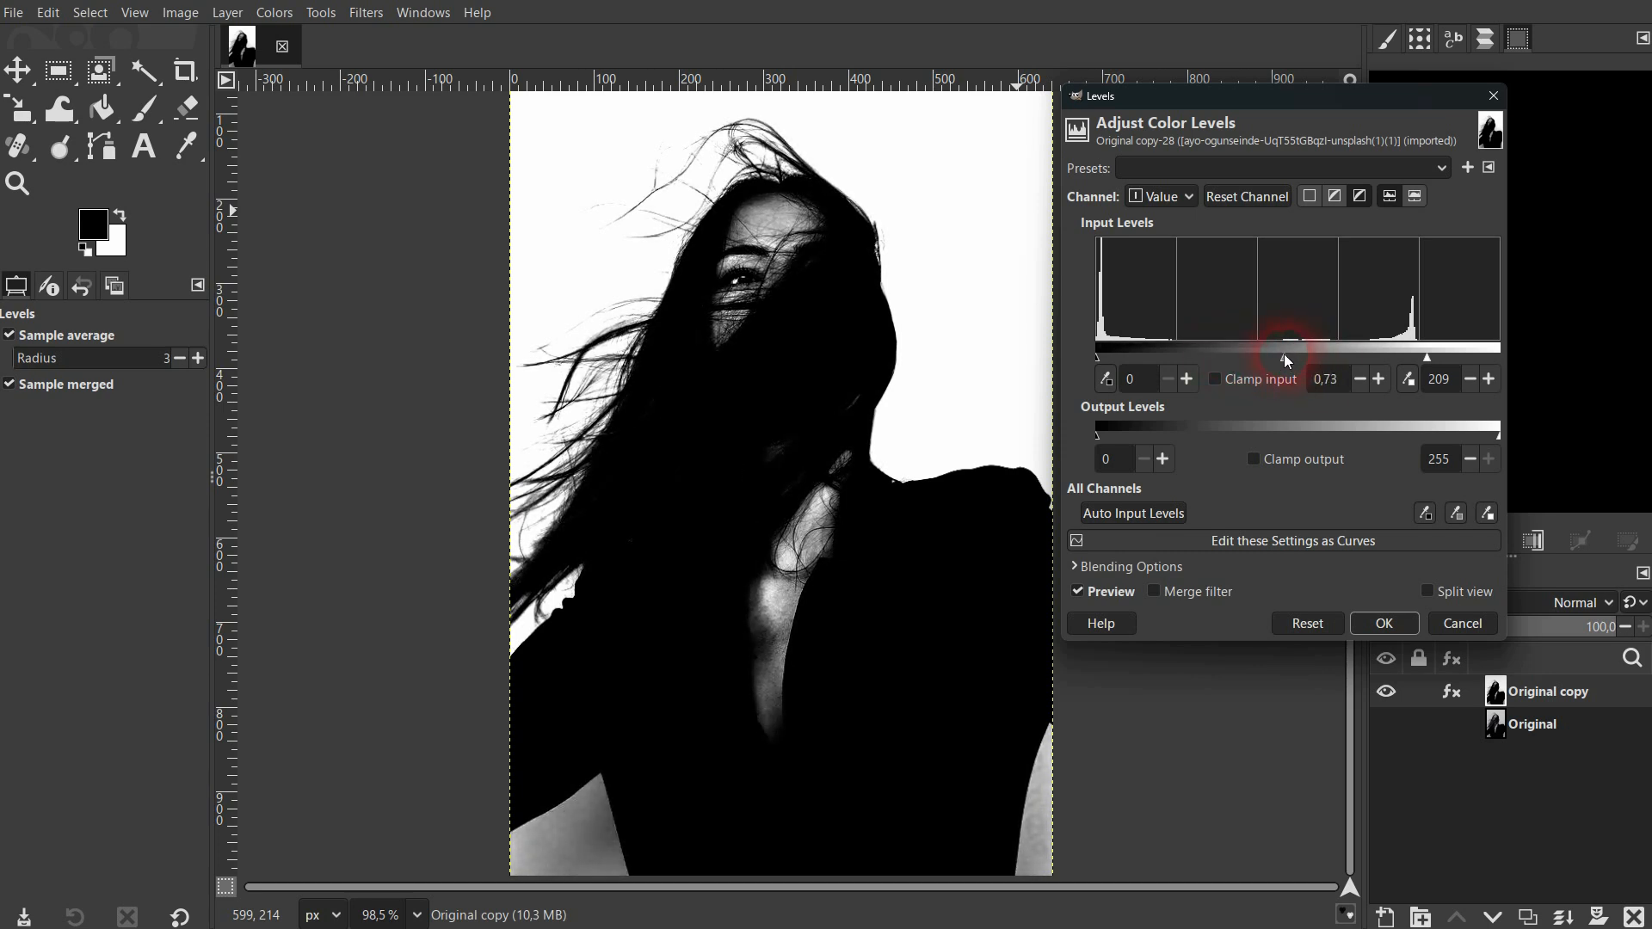
click(1397, 622)
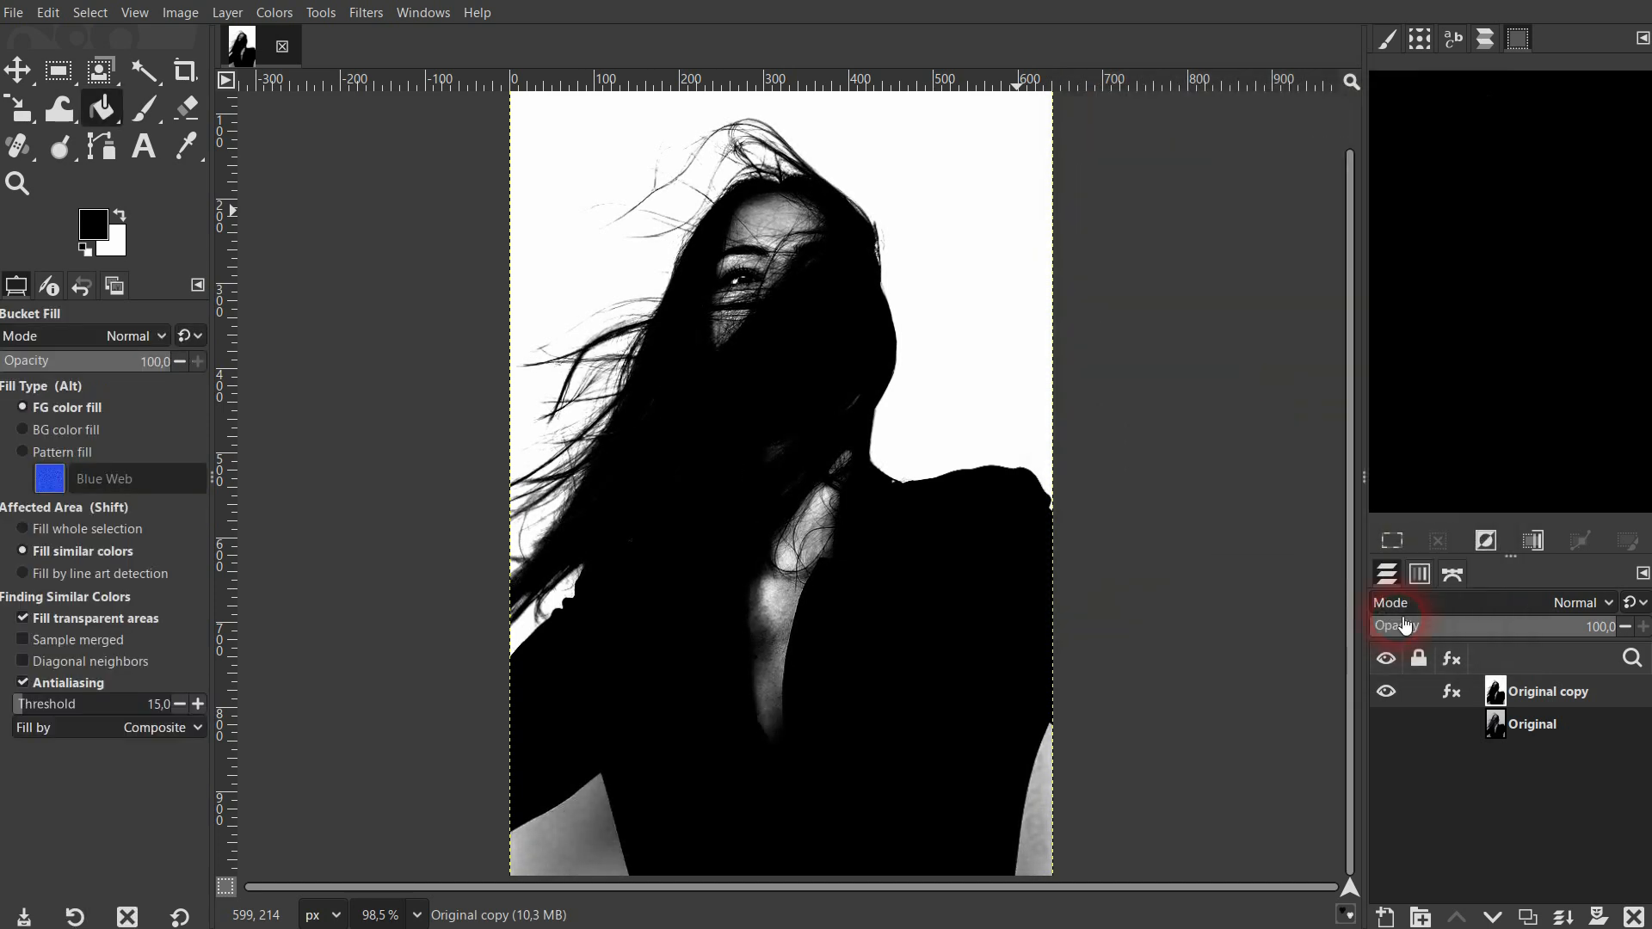
click(844, 388)
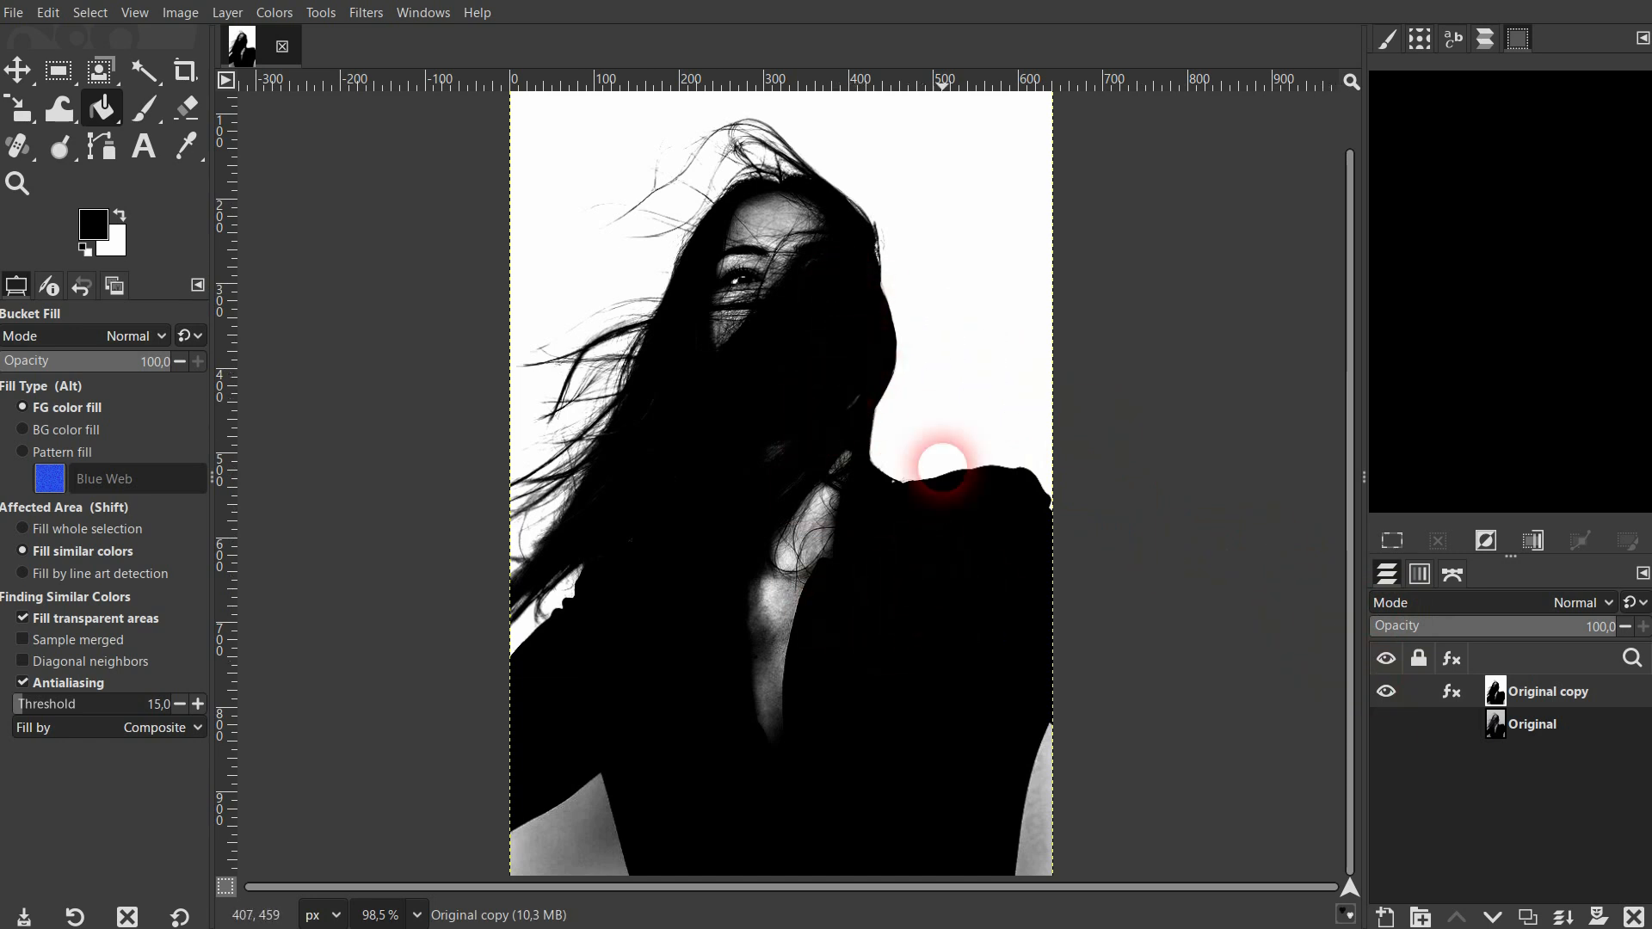
- Duplicate the Original layer, add a White (full opacity) layer mask to the duplicate, and make it visible
click(1566, 730)
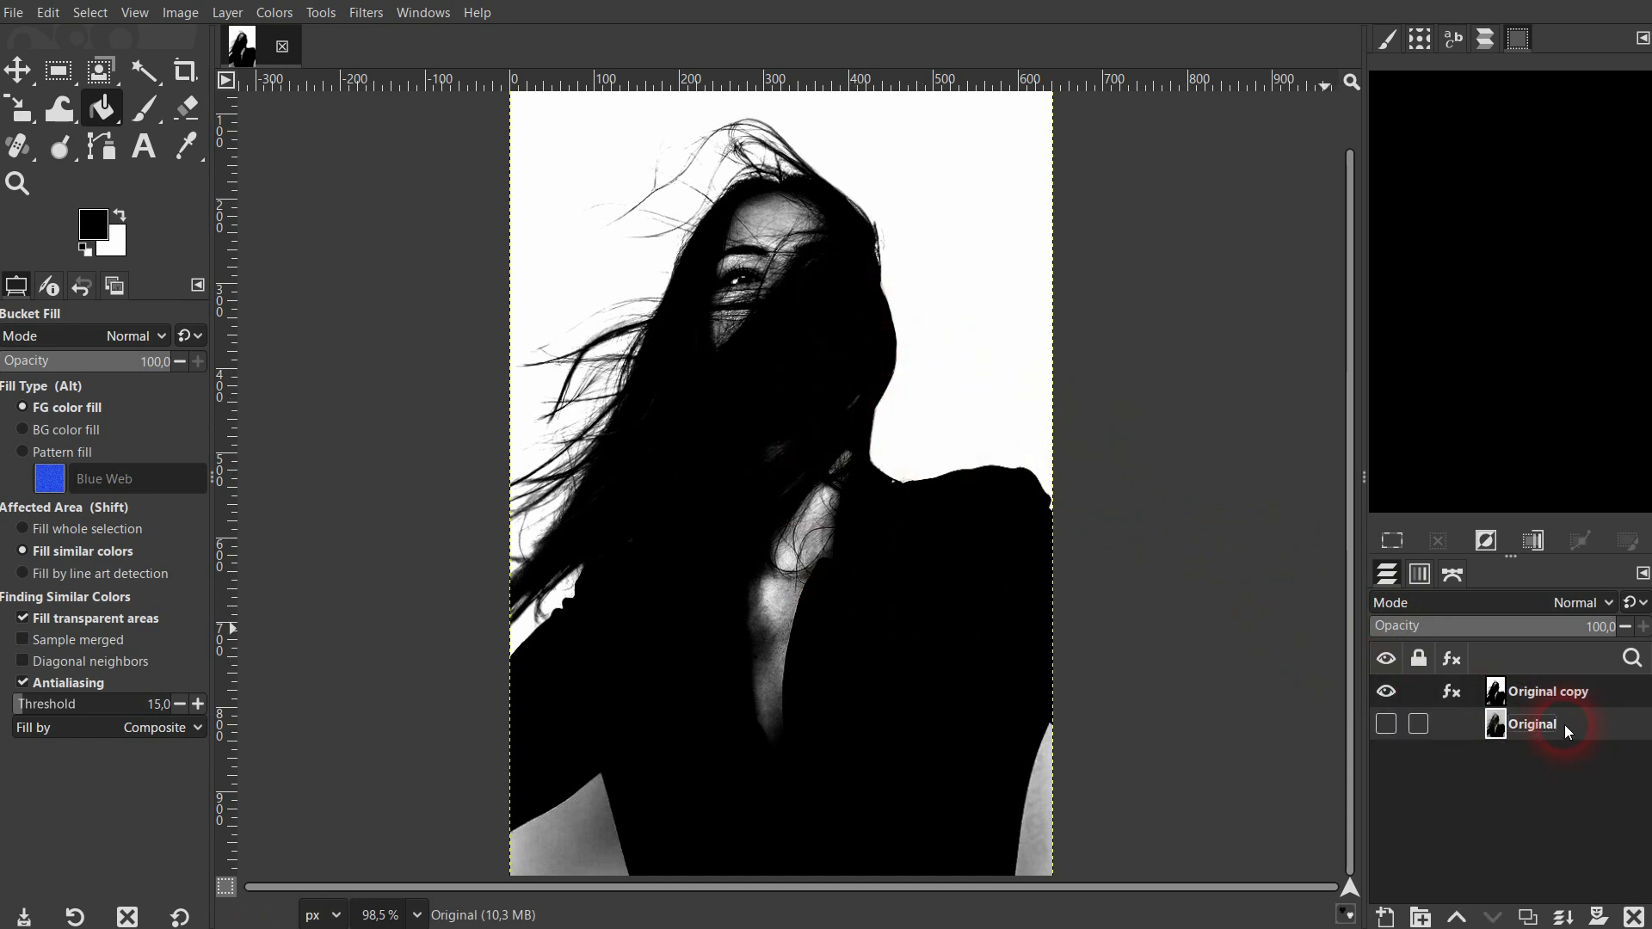
click(1535, 923)
click(1598, 917)
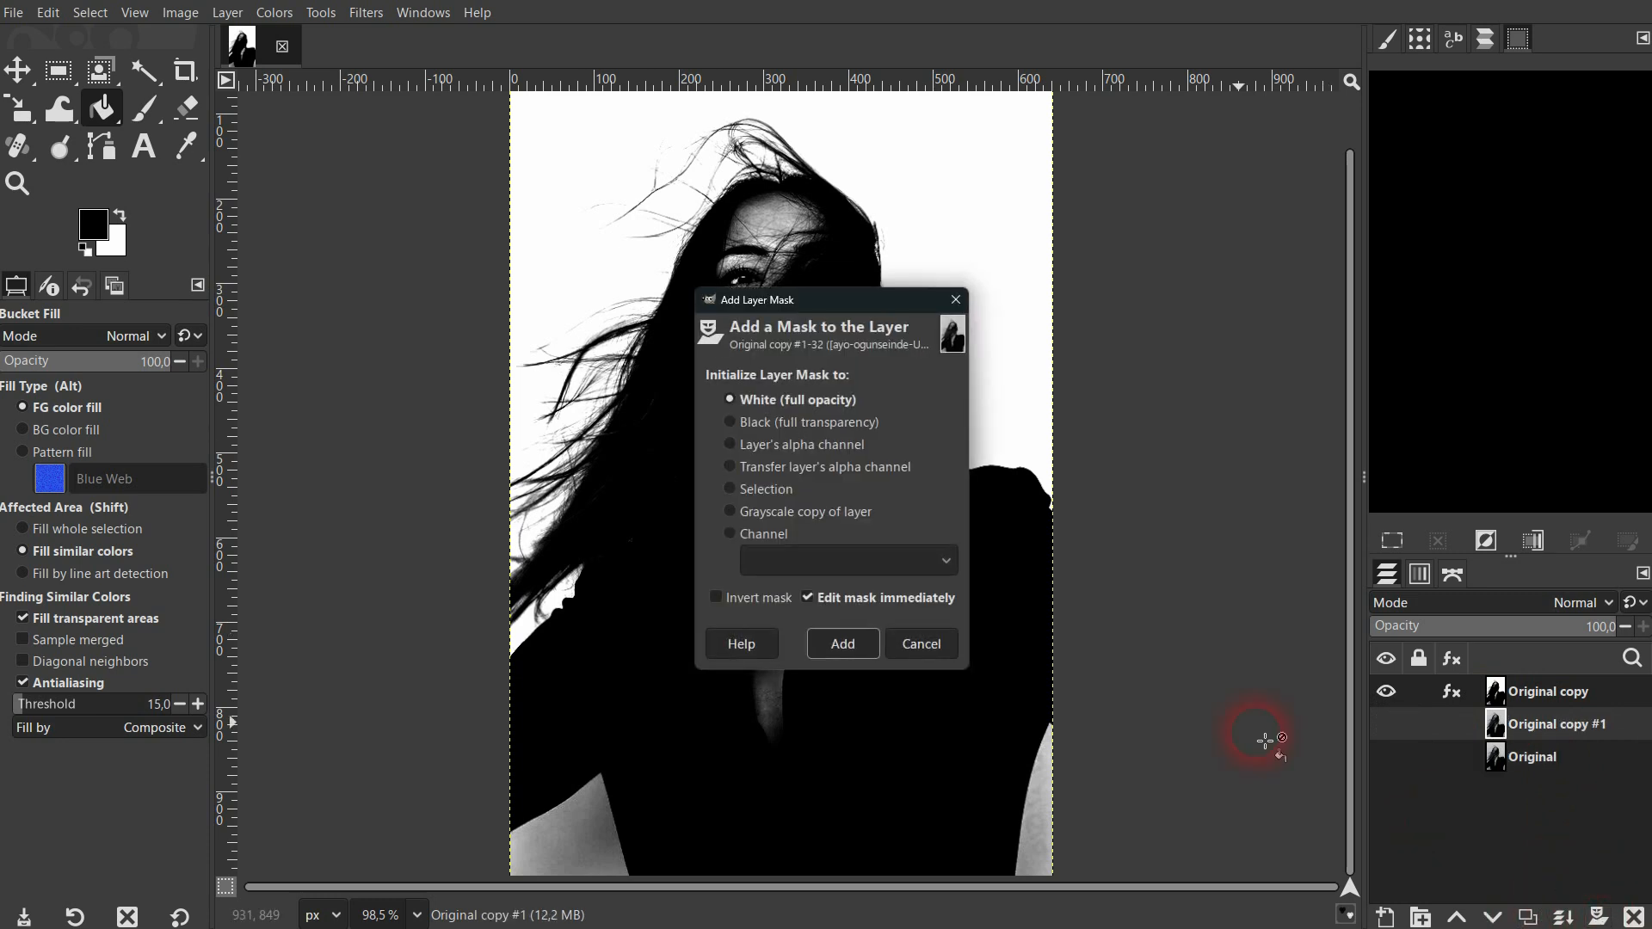
click(842, 644)
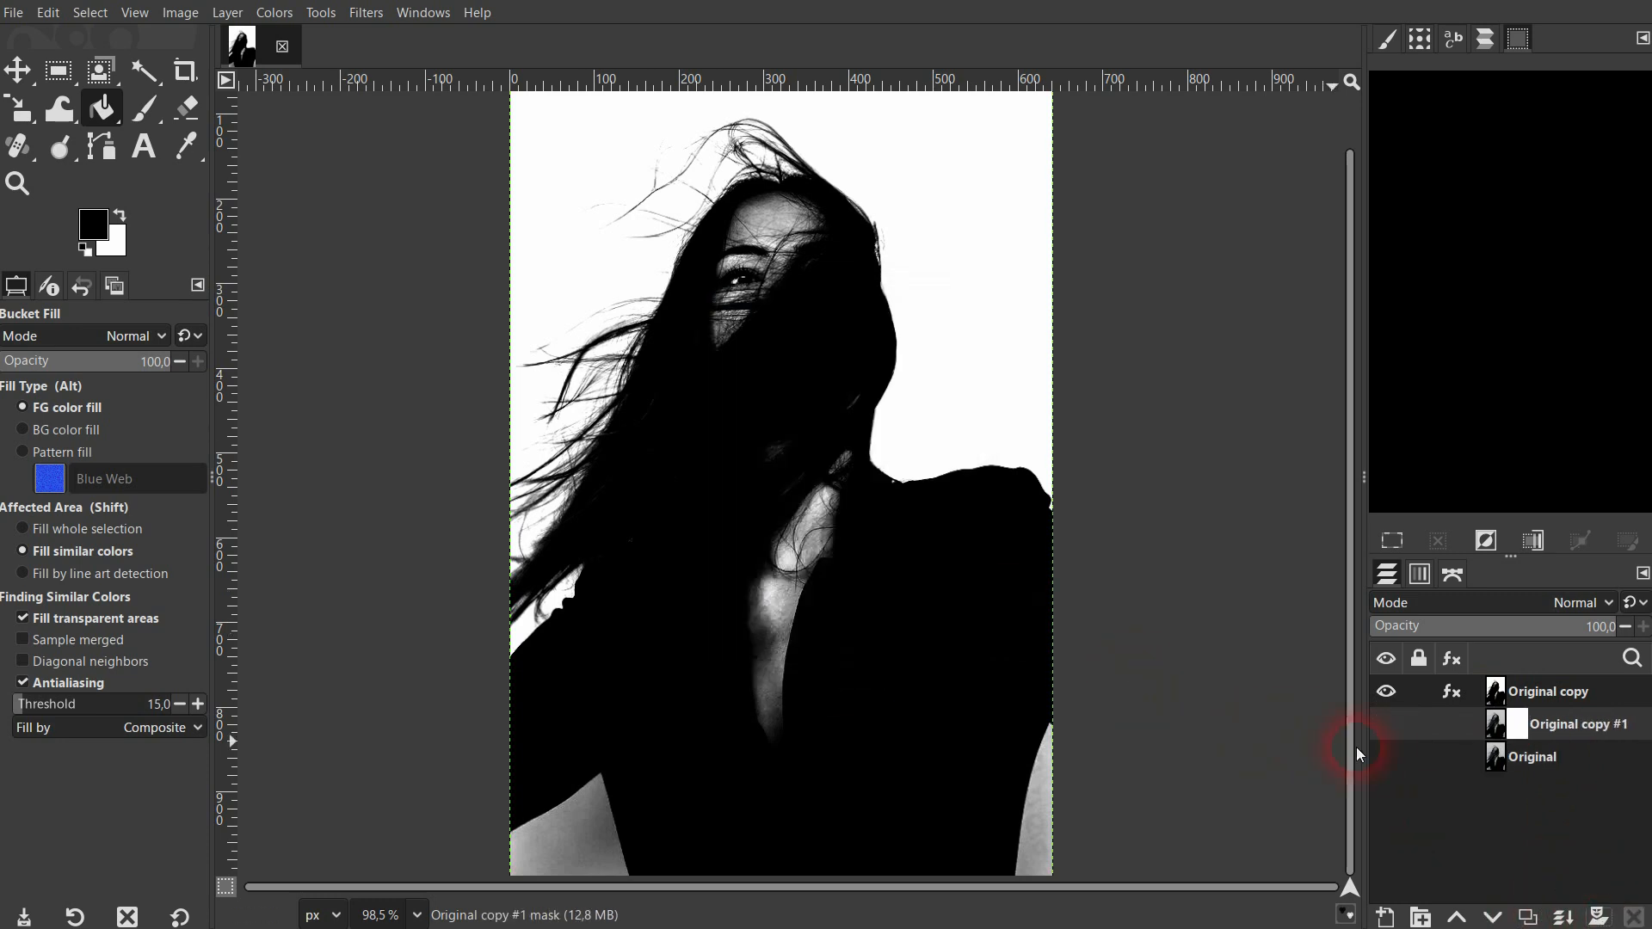
click(1498, 725)
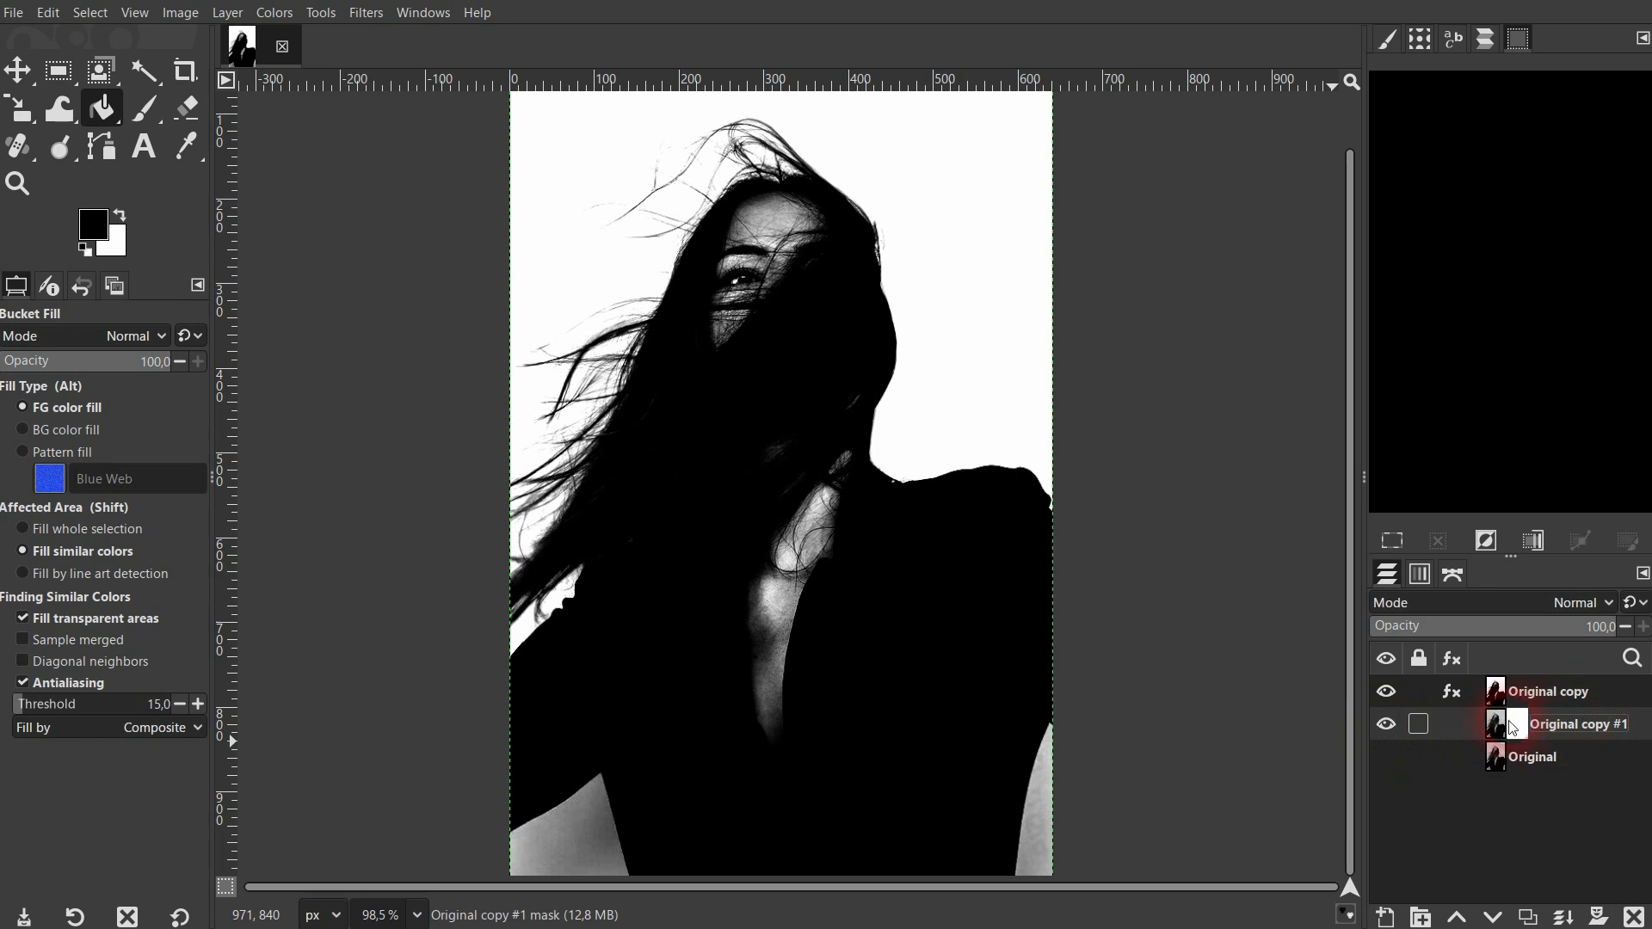
- Invert the colors of the high-contrast Original copy layer
click(1503, 688)
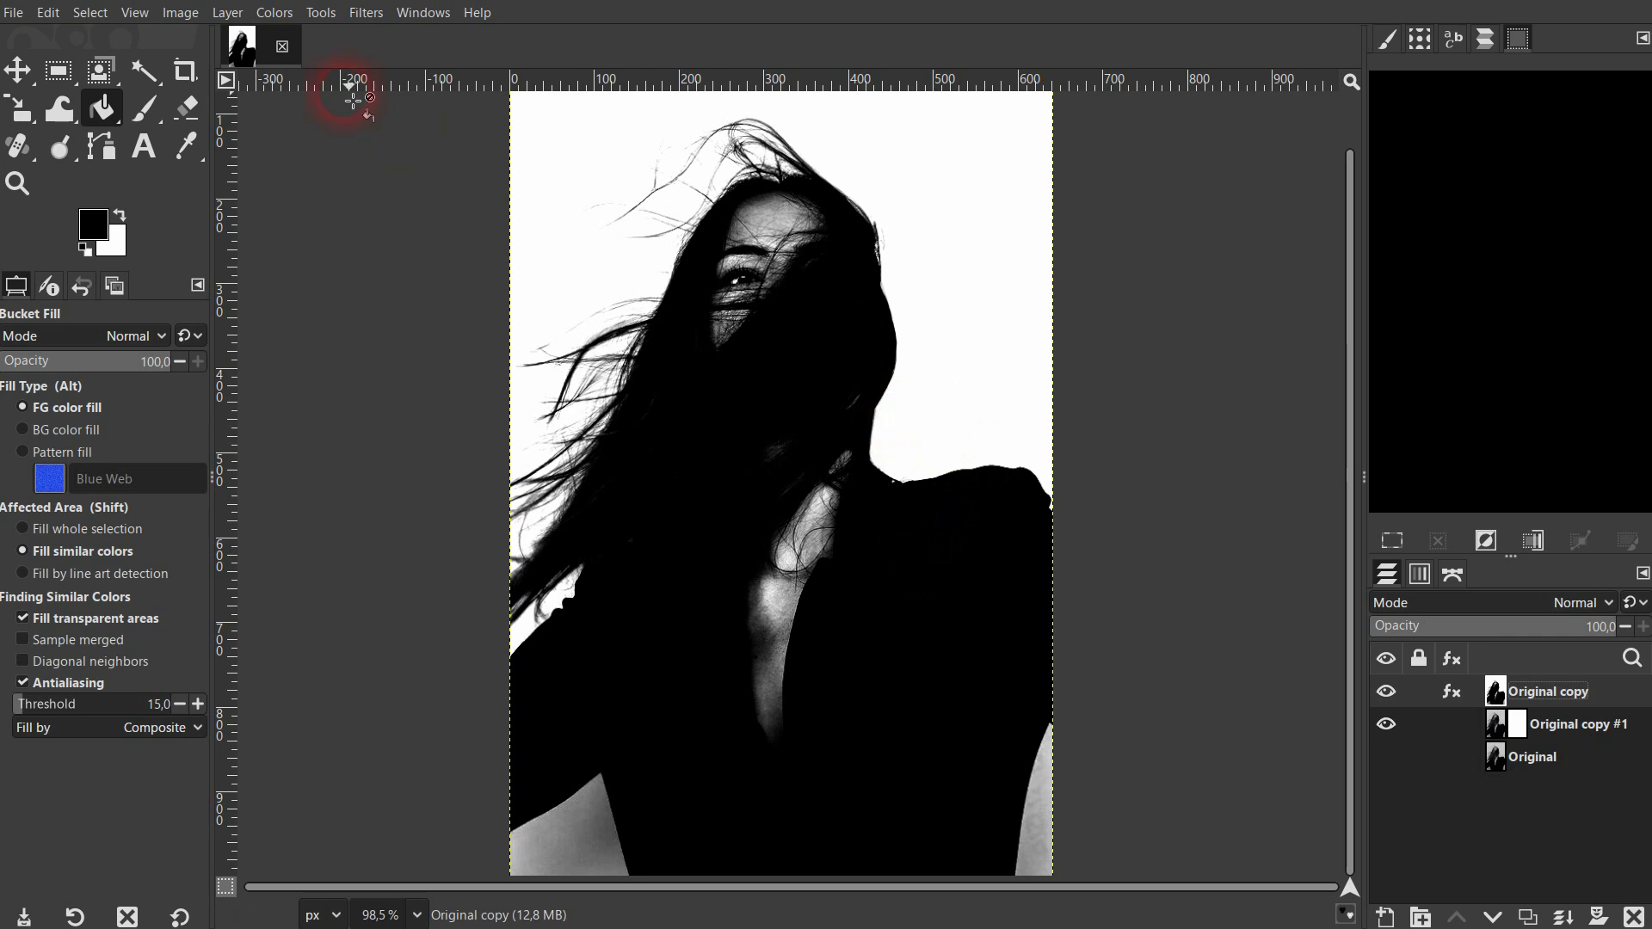
click(274, 12)
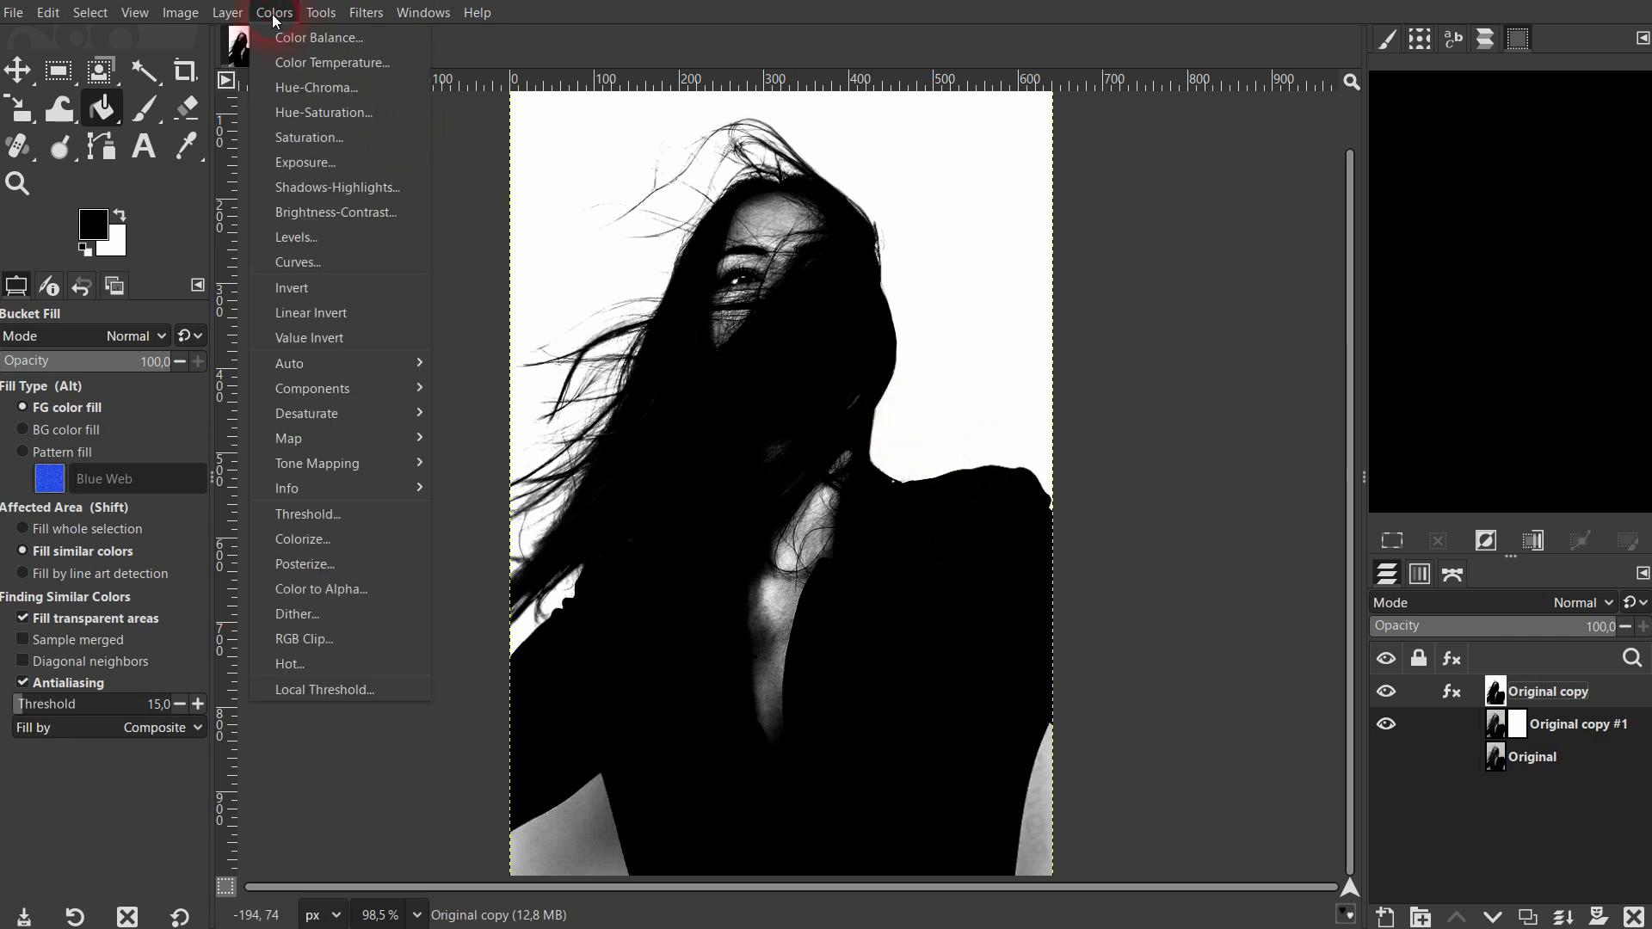
click(370, 287)
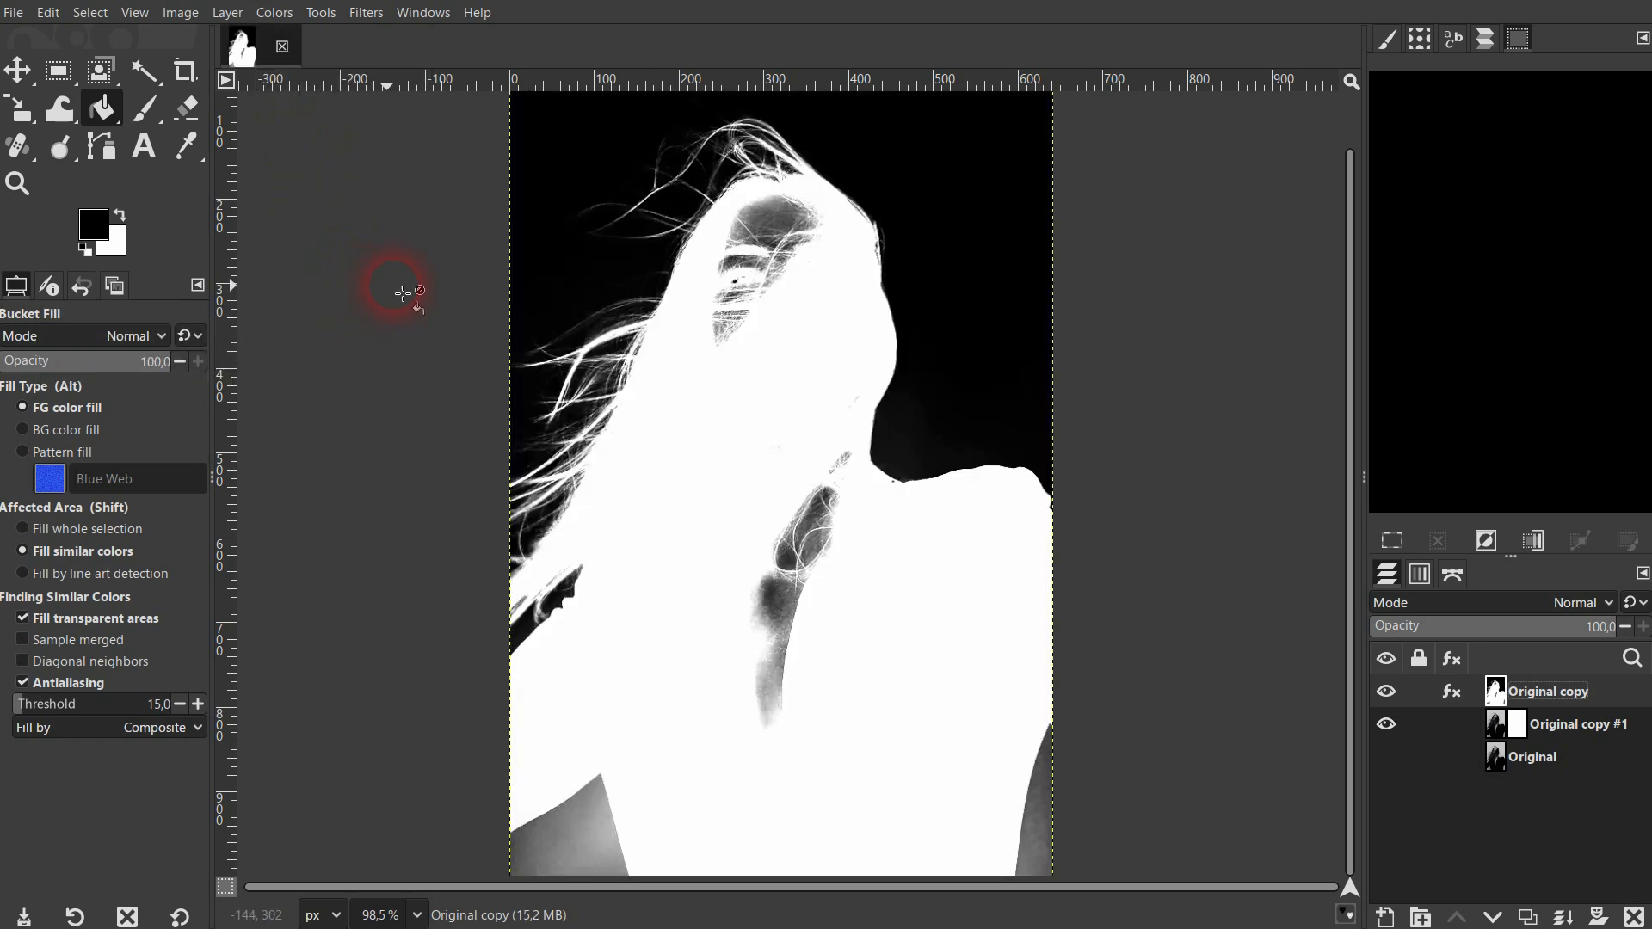
- Copy the inverted Original copy layer into the Original copy #1 layer mask, anchoring the pasted content, and hide the Original copy layer
click(1420, 658)
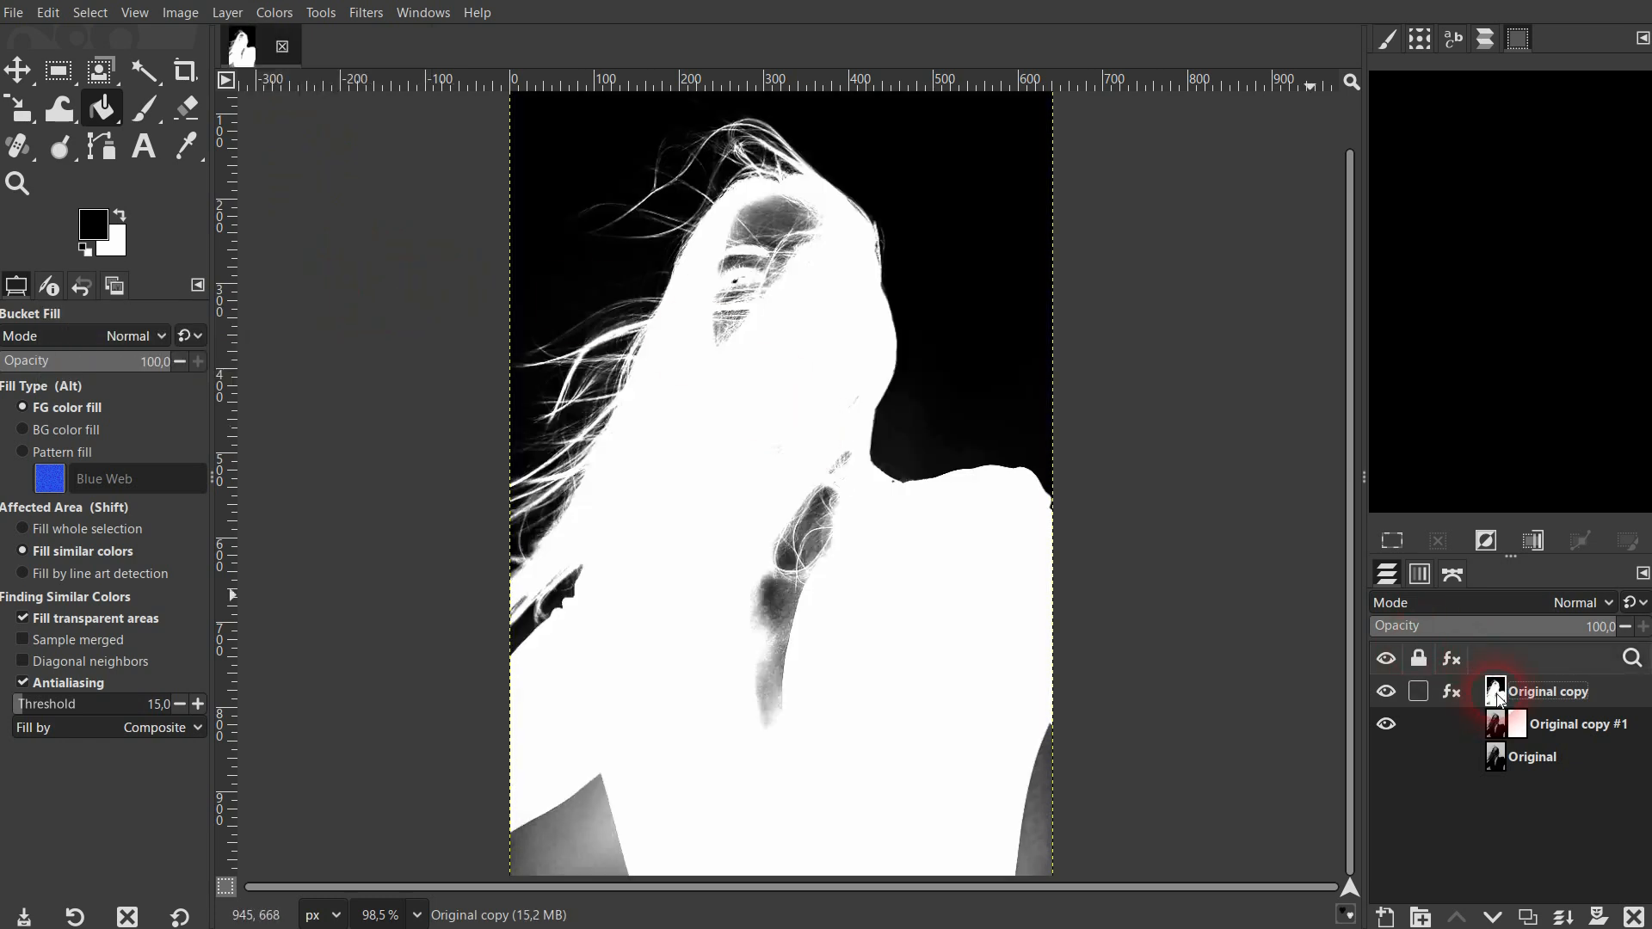
key(ctrl+c)
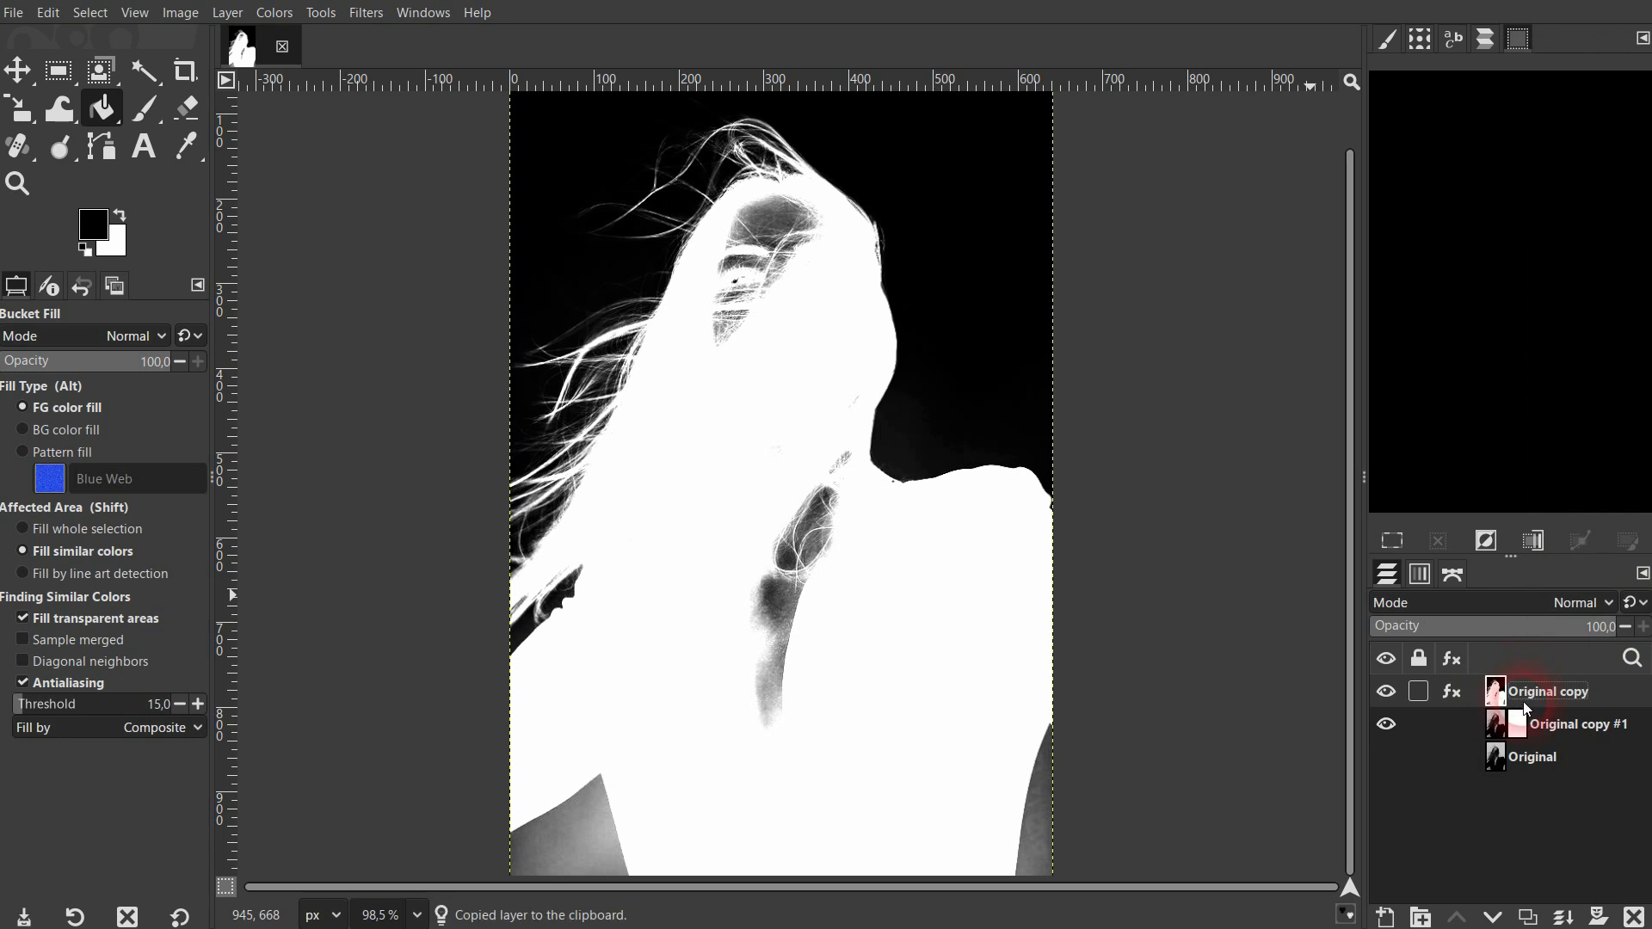
click(1519, 727)
click(1523, 732)
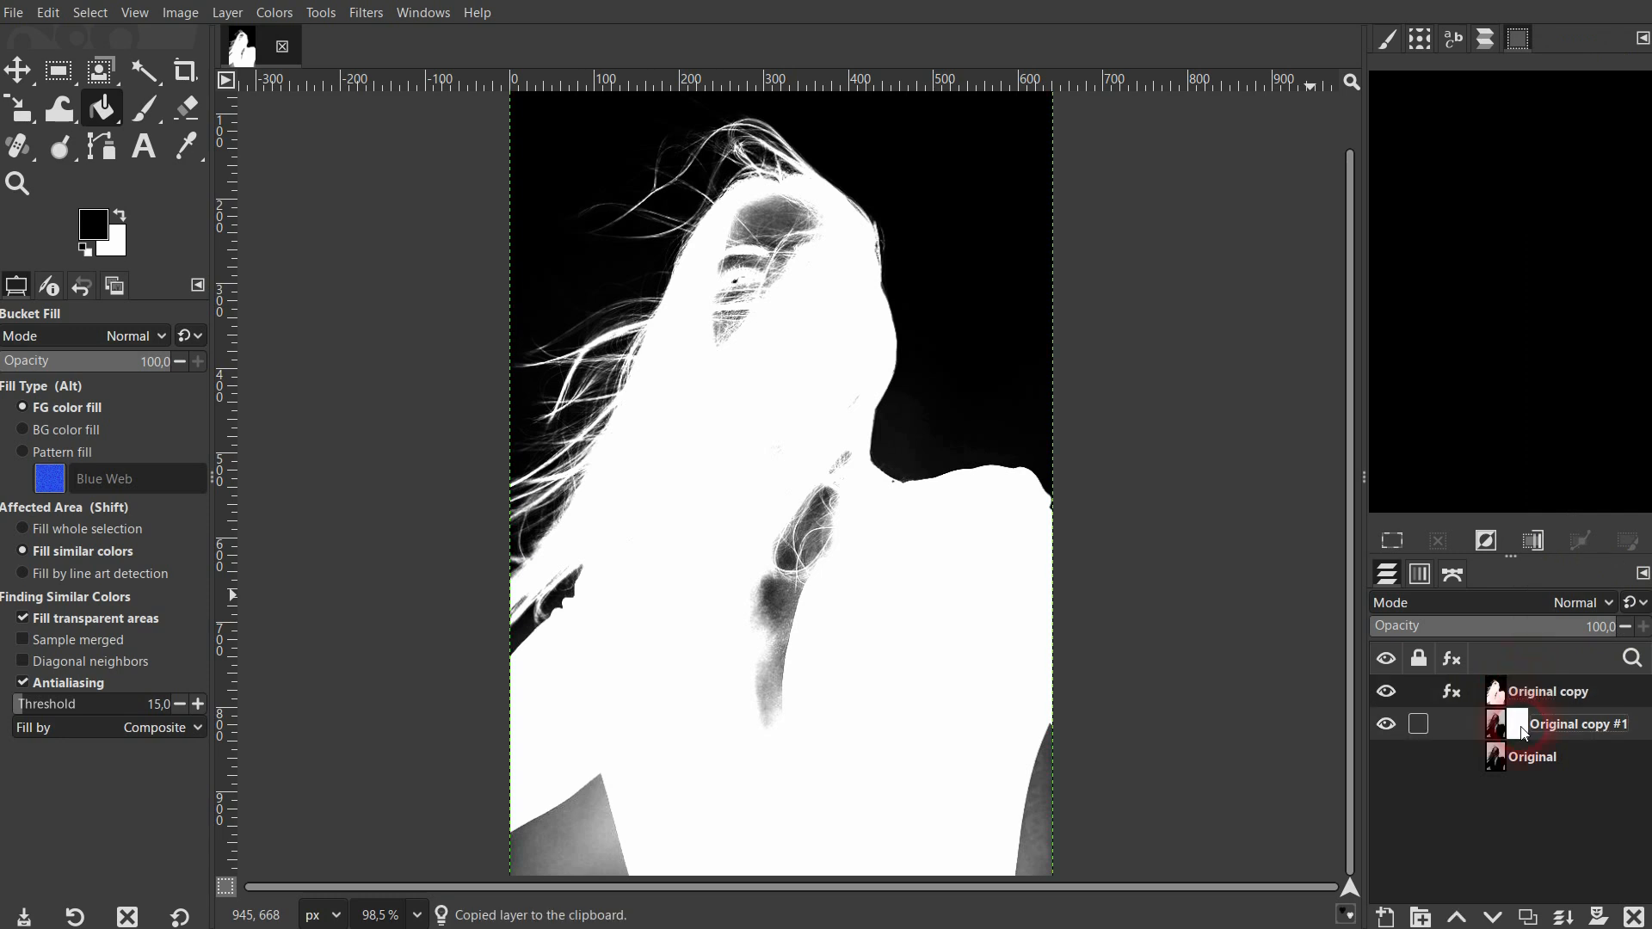
key(ctrl+v)
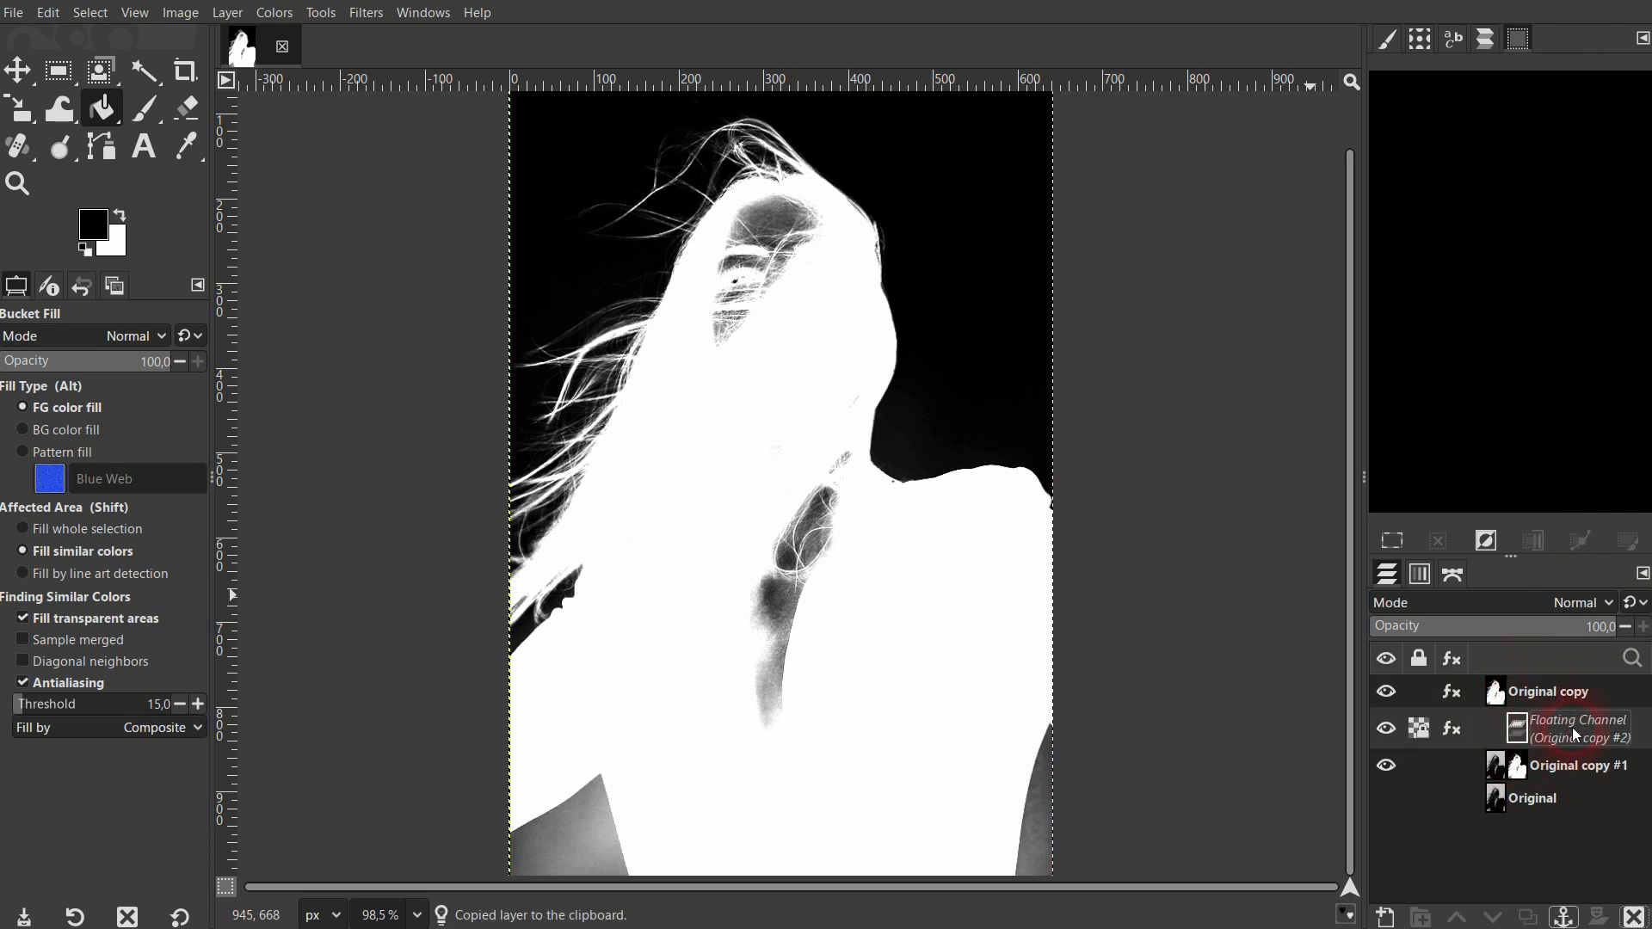
click(1388, 696)
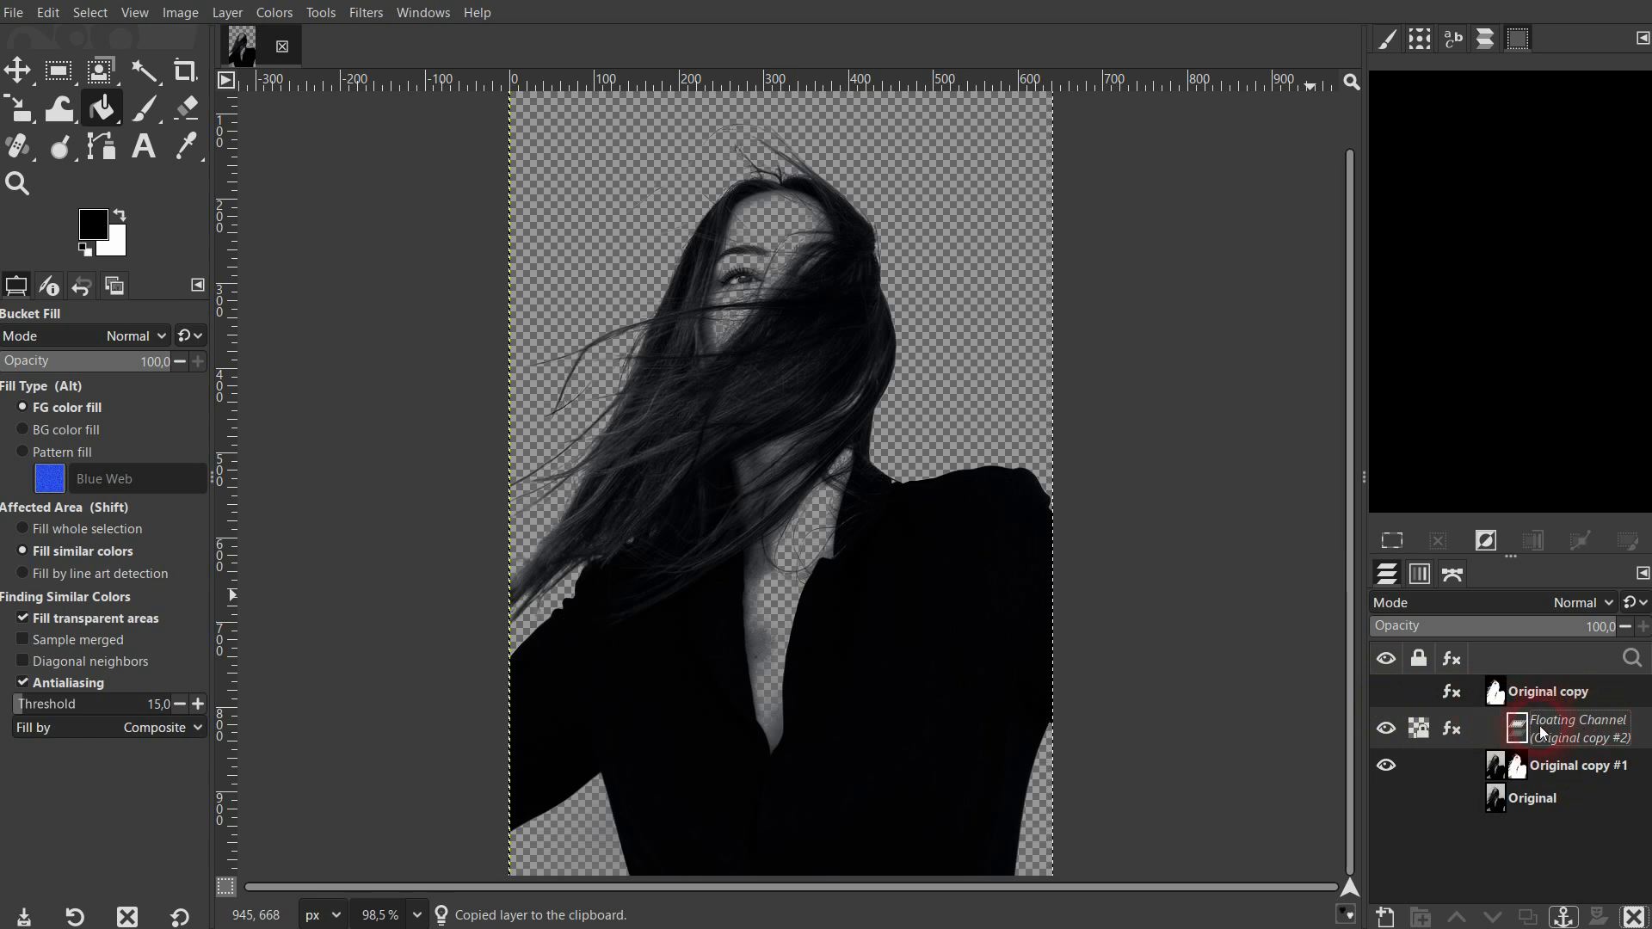
click(1566, 917)
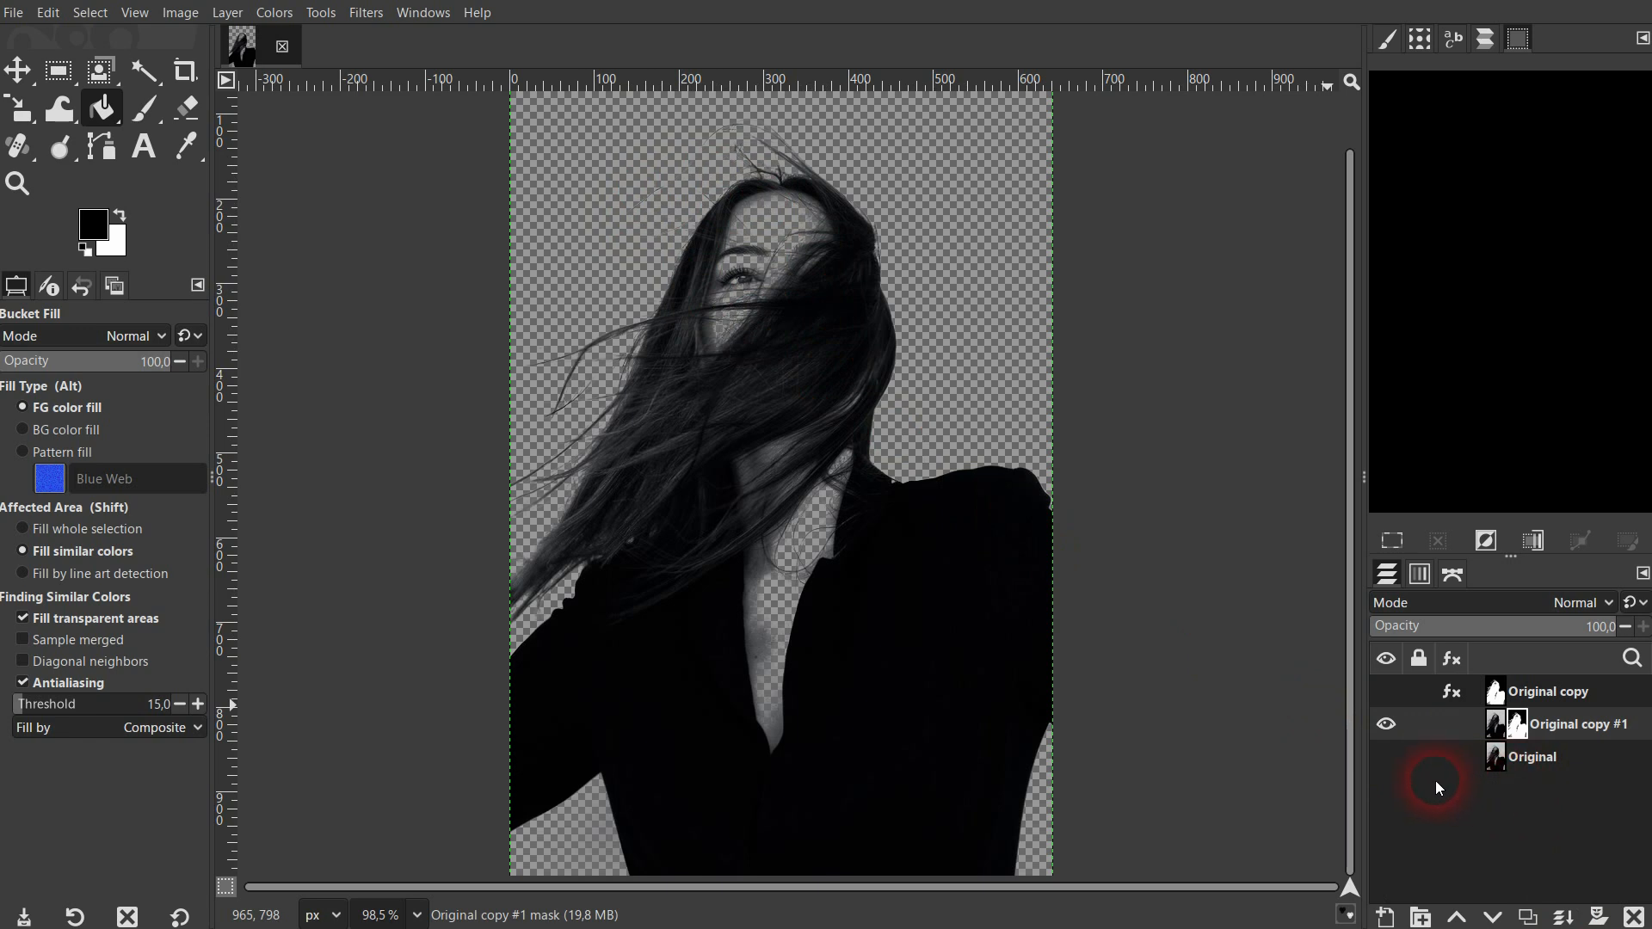
- Create a new transparent layer named bg directly above the Original layer
click(1544, 763)
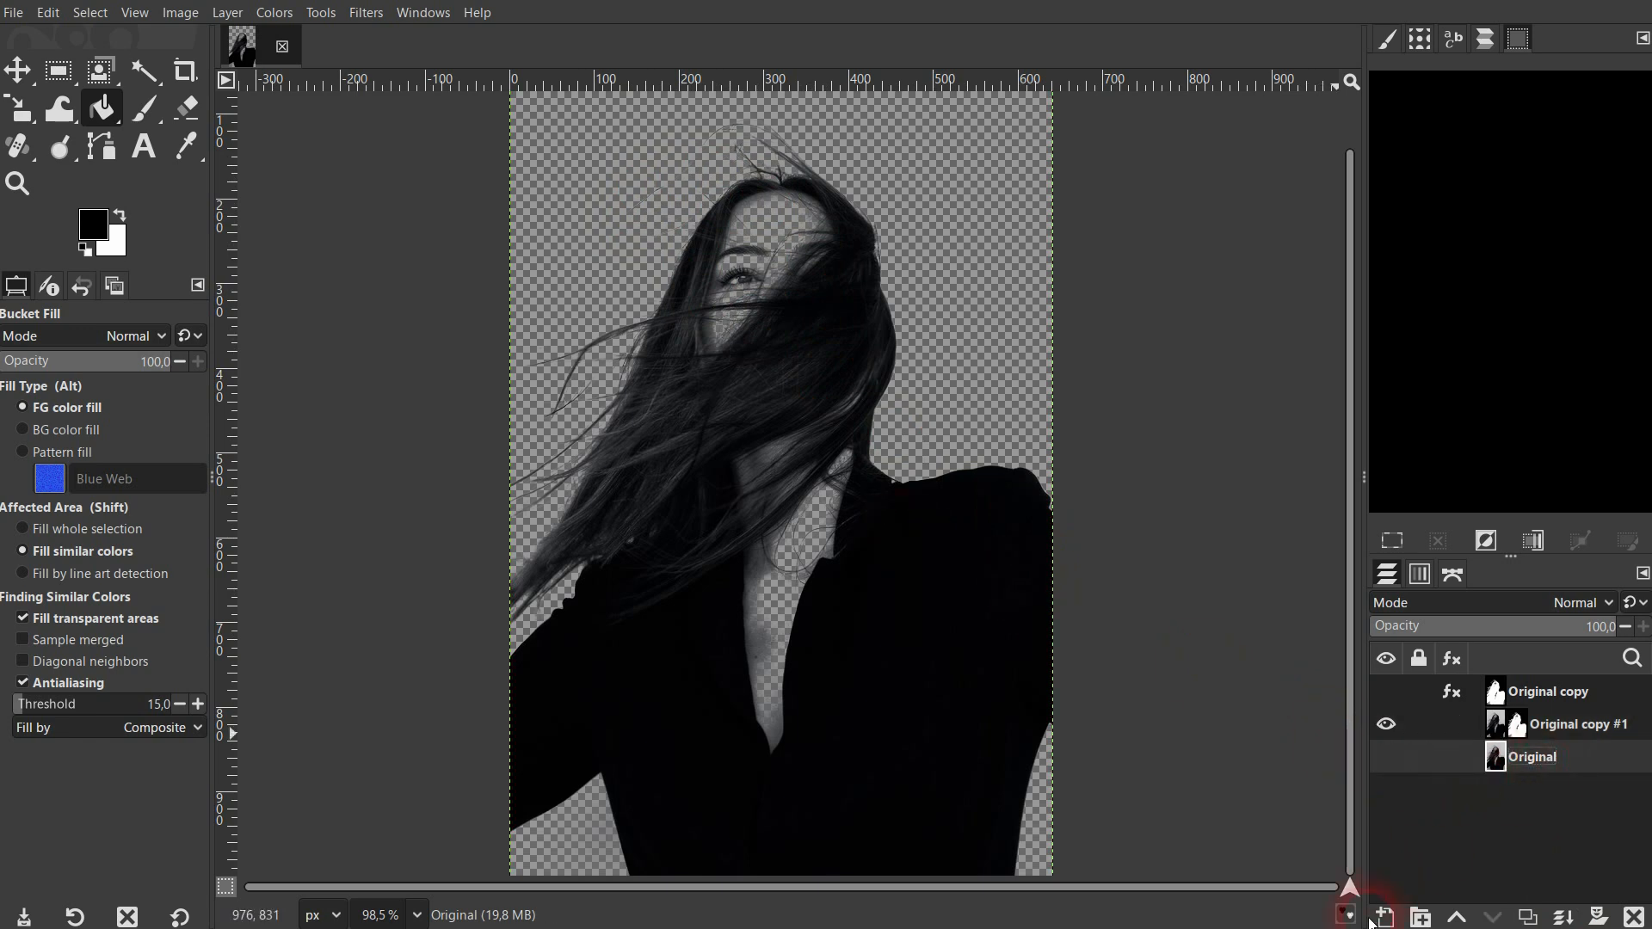
click(1386, 917)
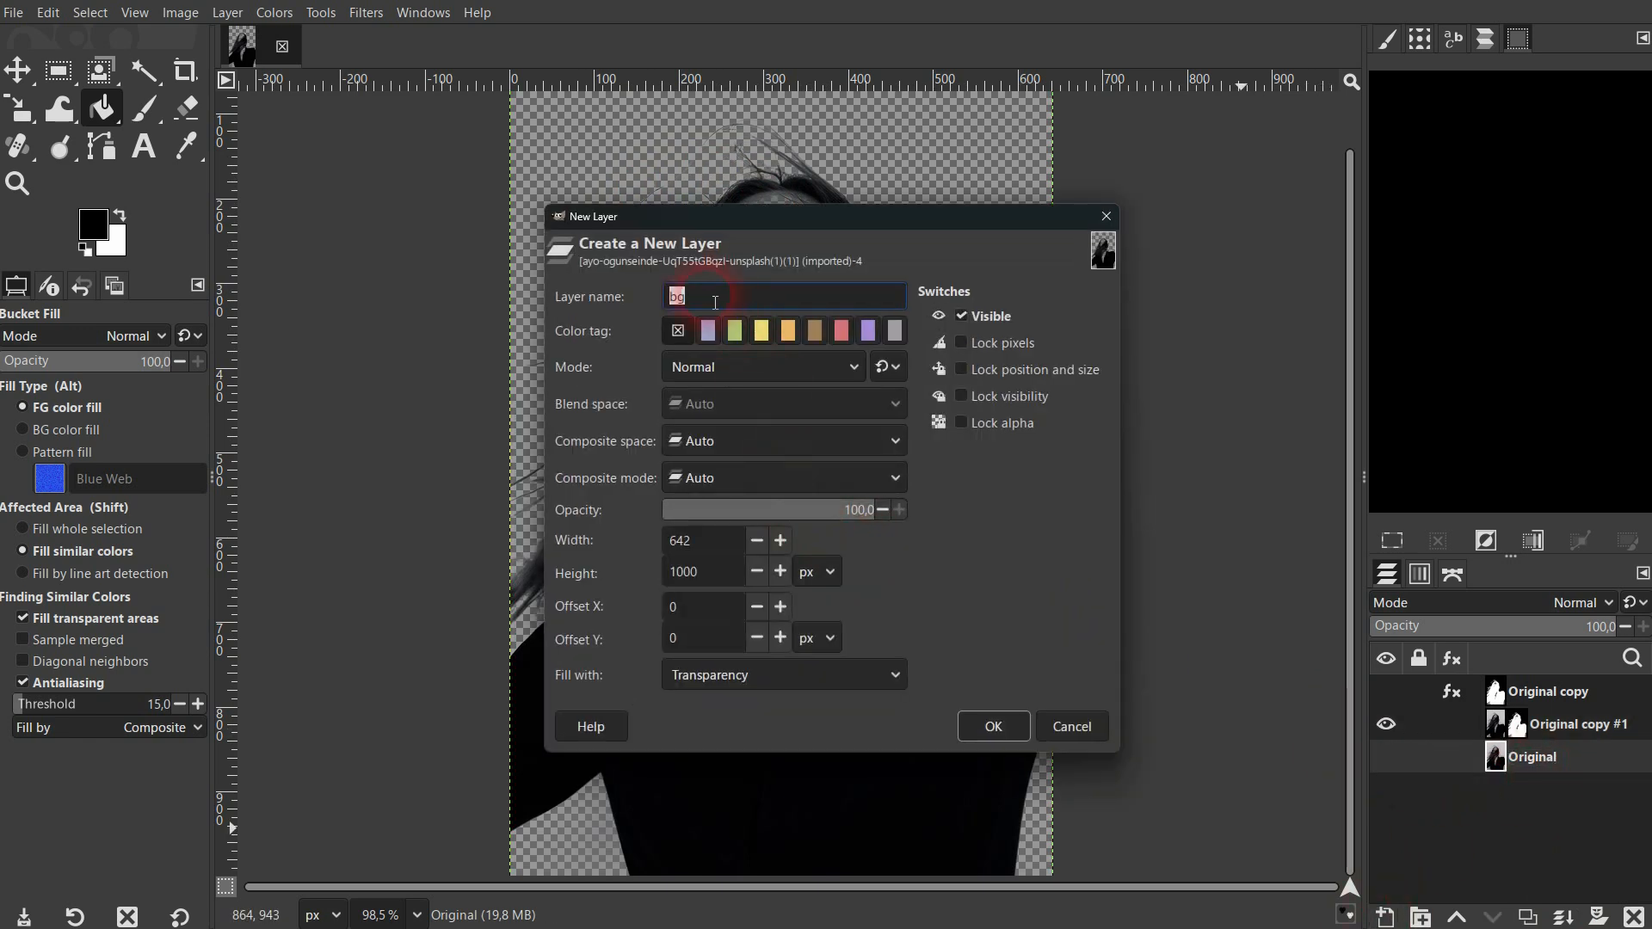
click(774, 678)
click(781, 680)
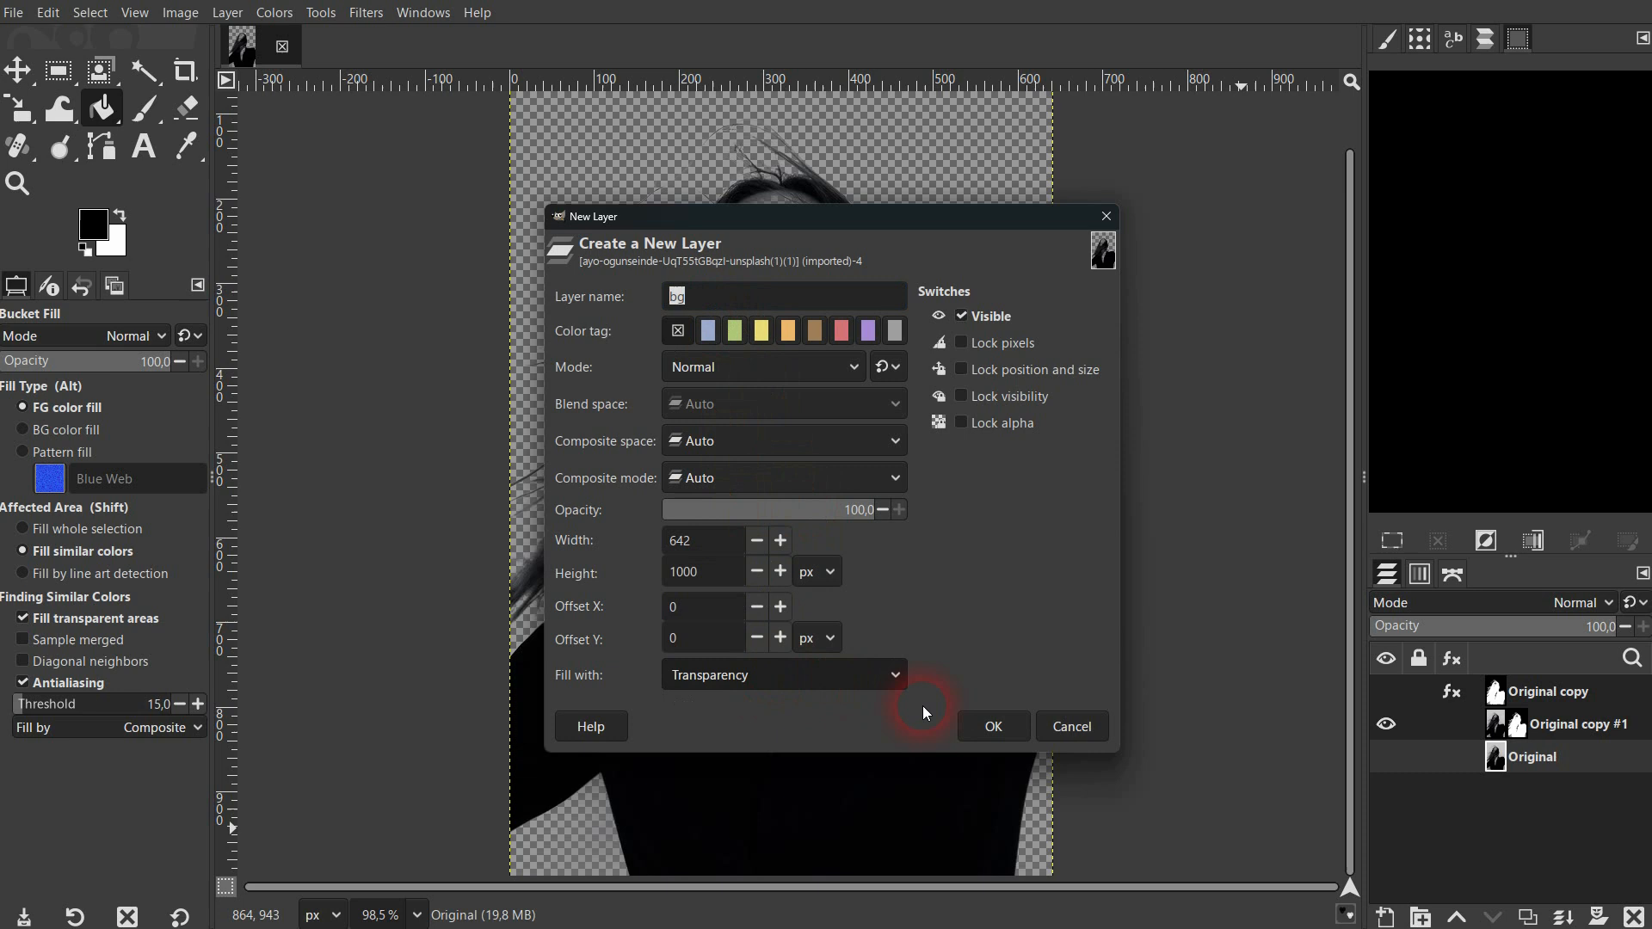
click(993, 726)
- Set the foreground color to pure red (ff0000) and bucket-fill the bg layer with it
click(102, 233)
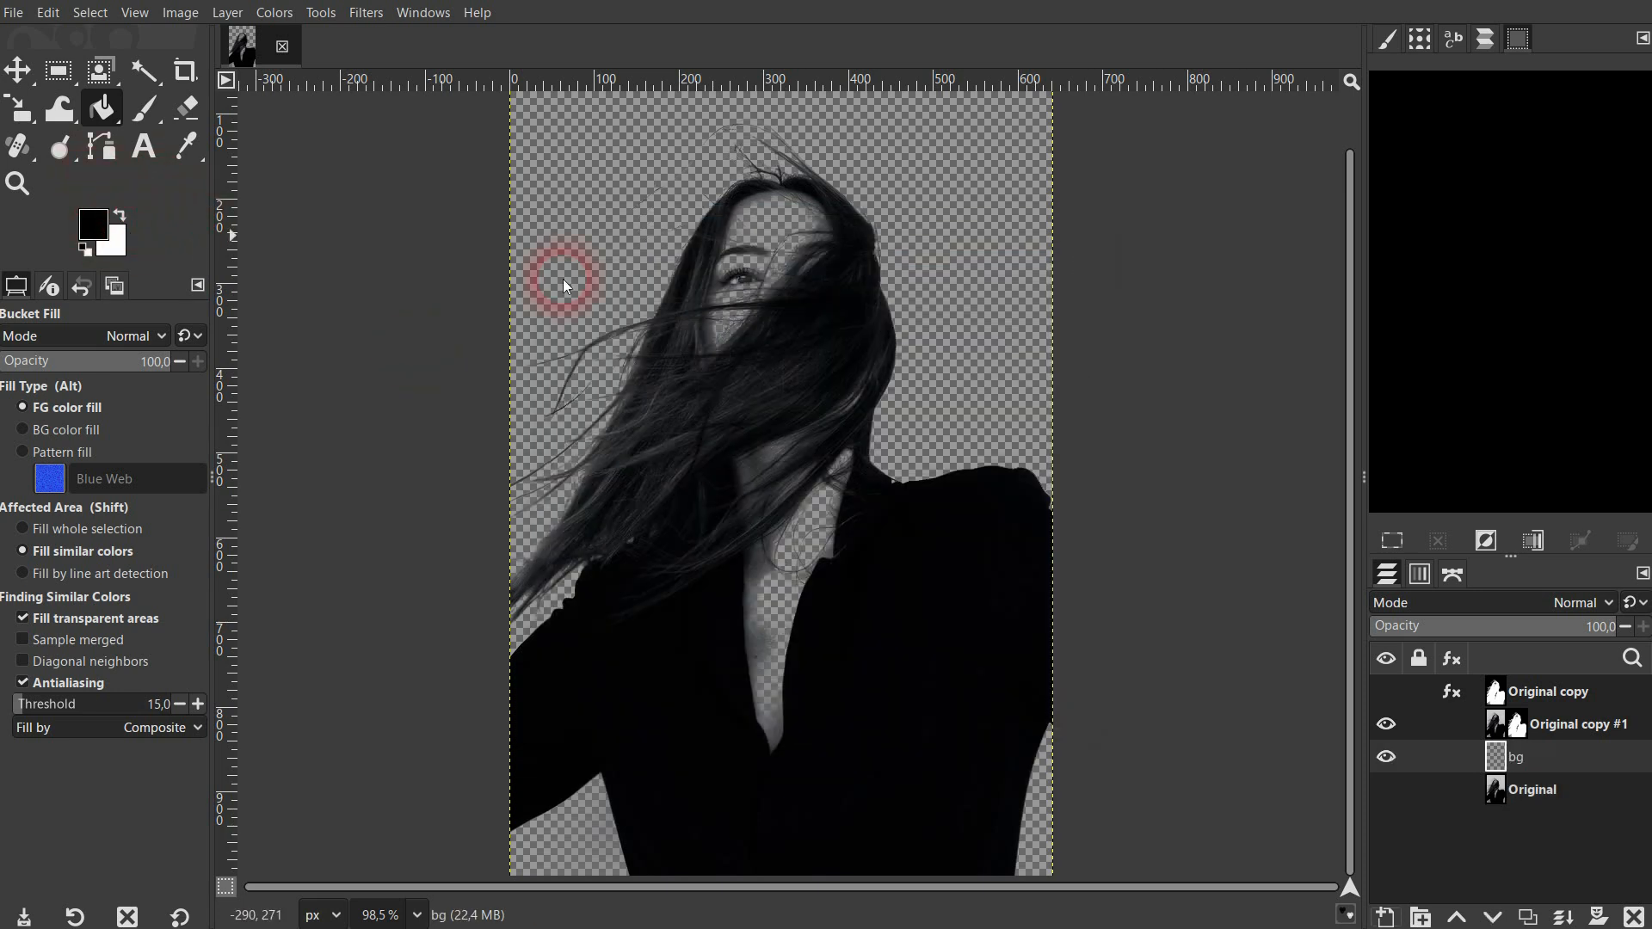
click(756, 392)
click(728, 306)
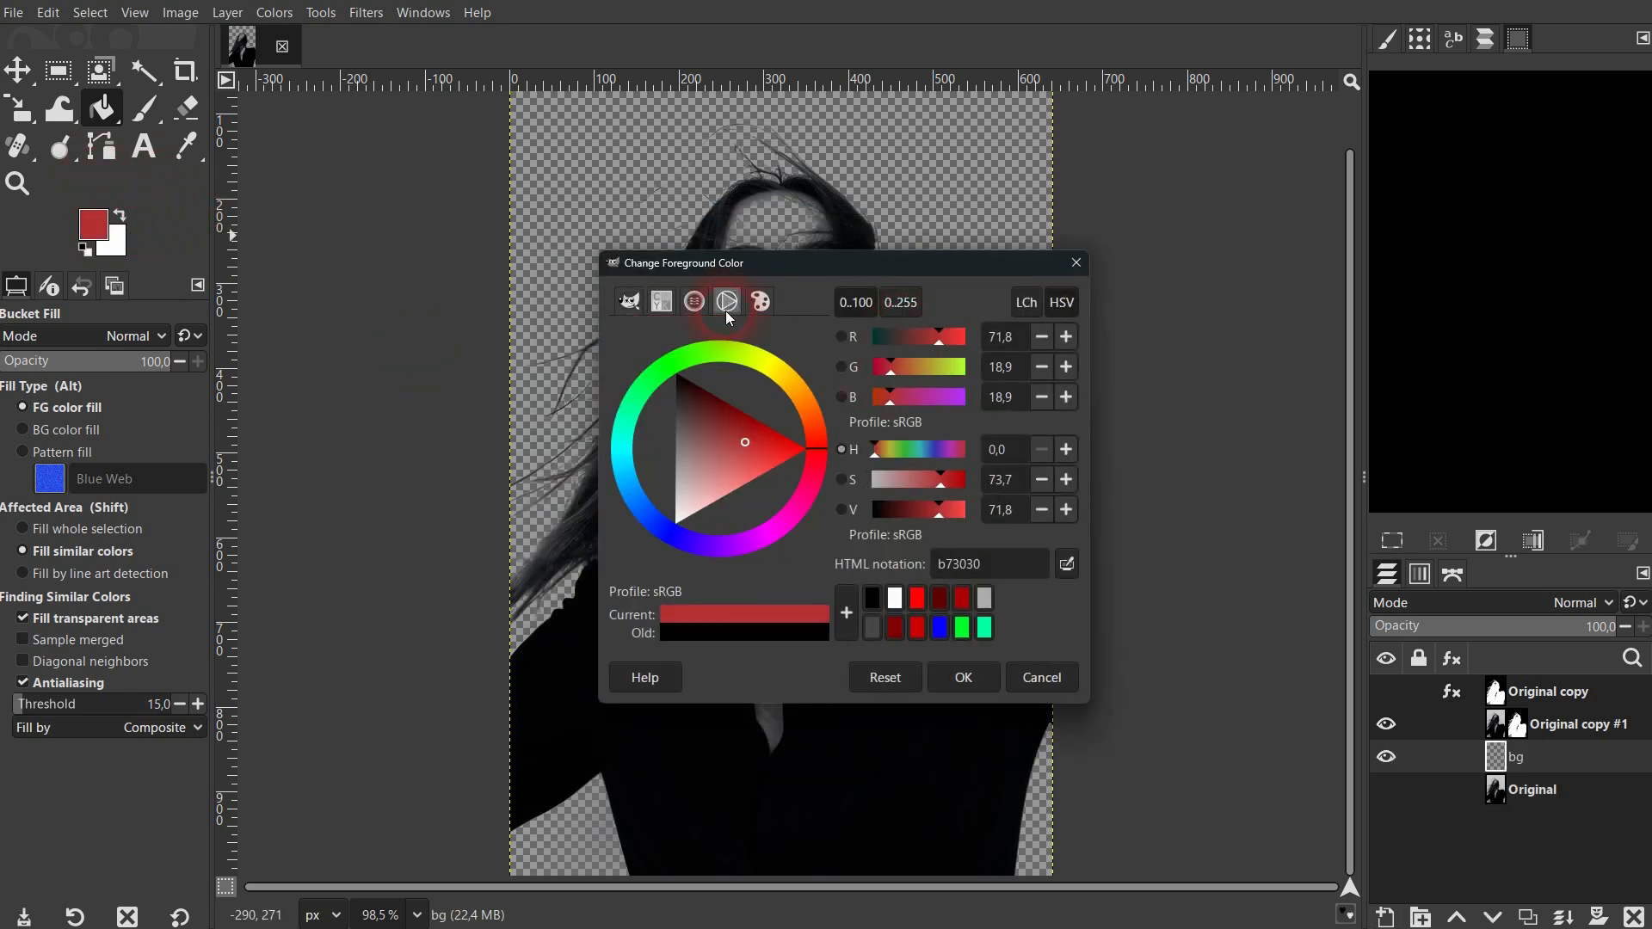
drag(758, 448, 807, 449)
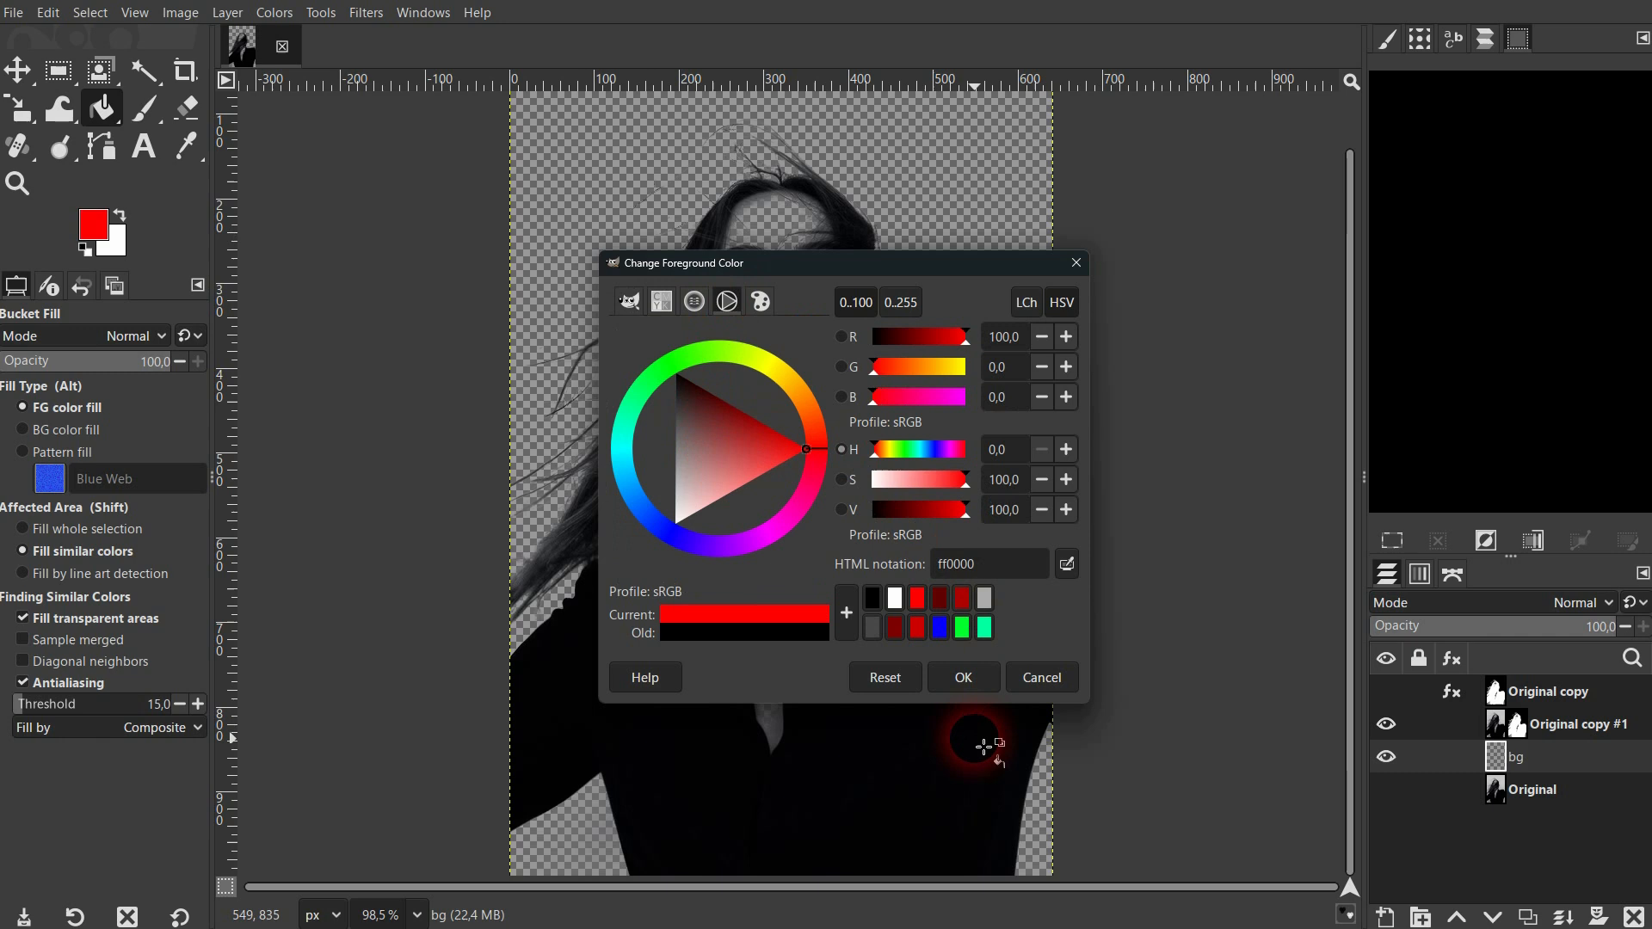
click(965, 676)
click(560, 217)
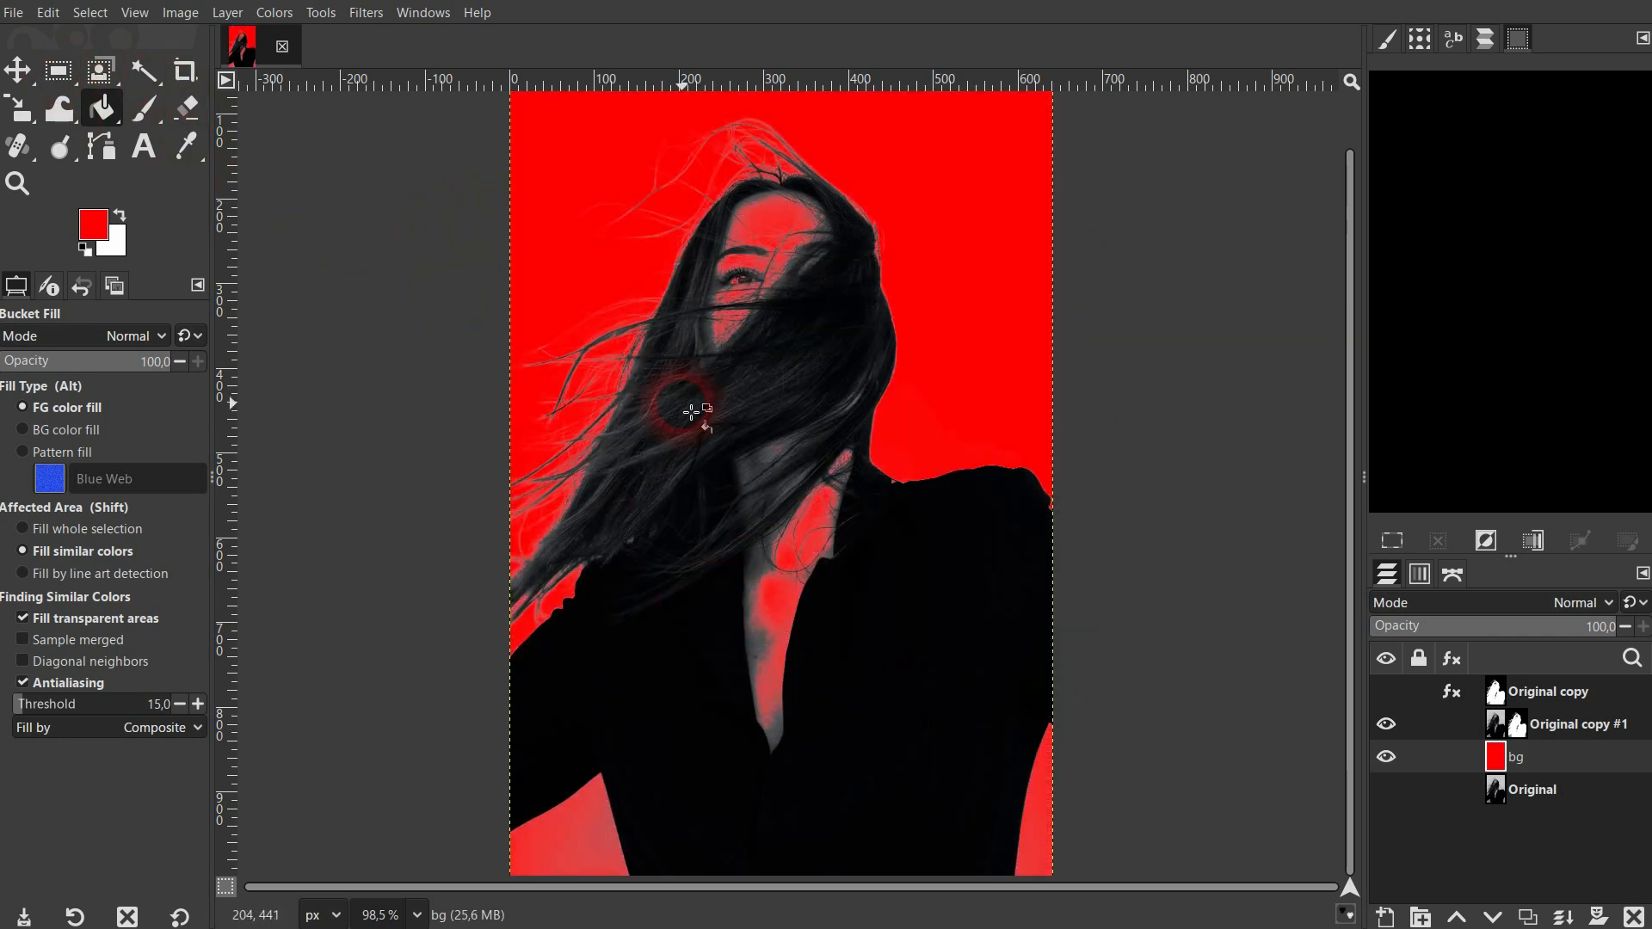
- Paint white on the Original copy #1 mask with a size 57 Paintbrush to restore the woman's chest, neck and face
scroll(678, 185, up, 3)
scroll(679, 185, up, 12)
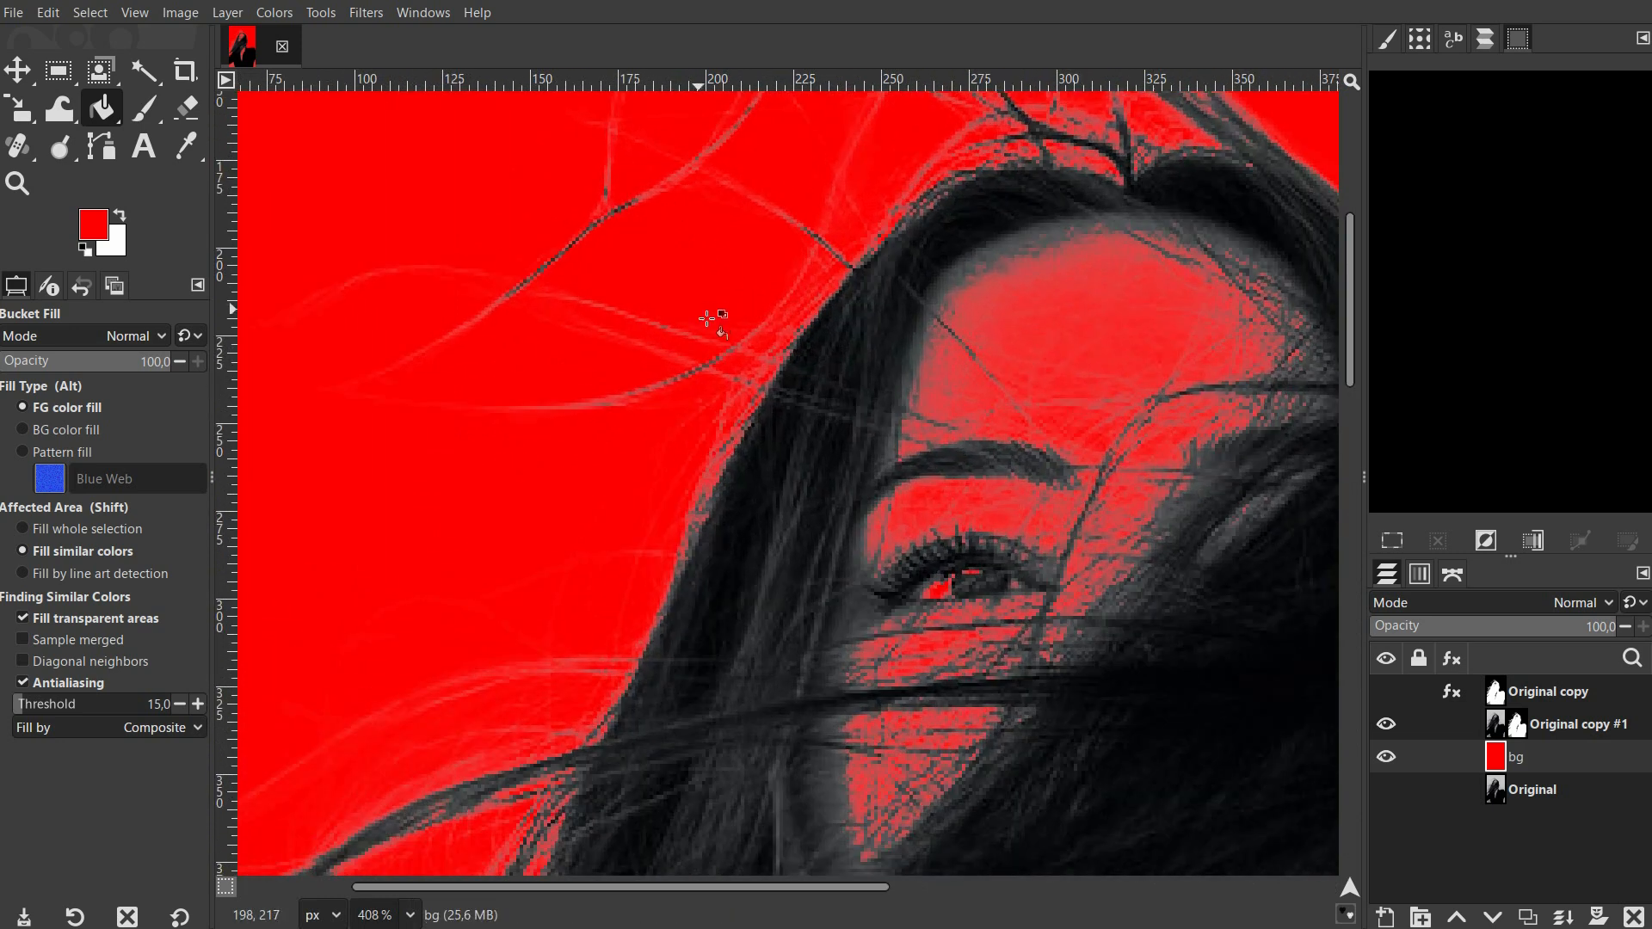
scroll(874, 657, down, 5)
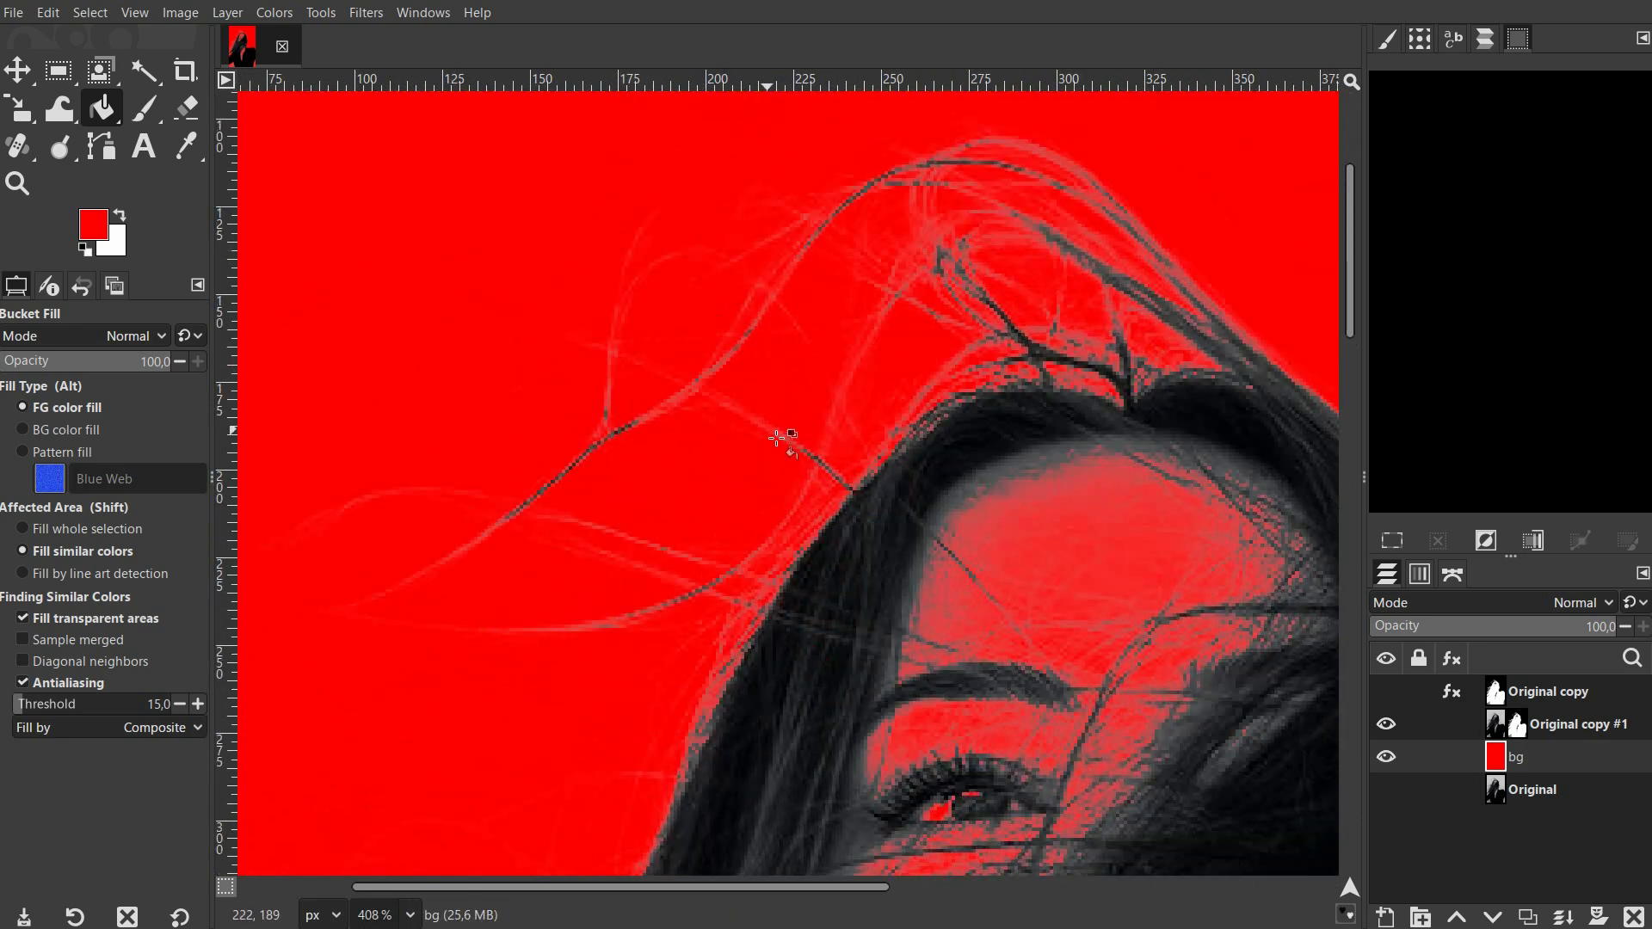
scroll(772, 459, down, 10)
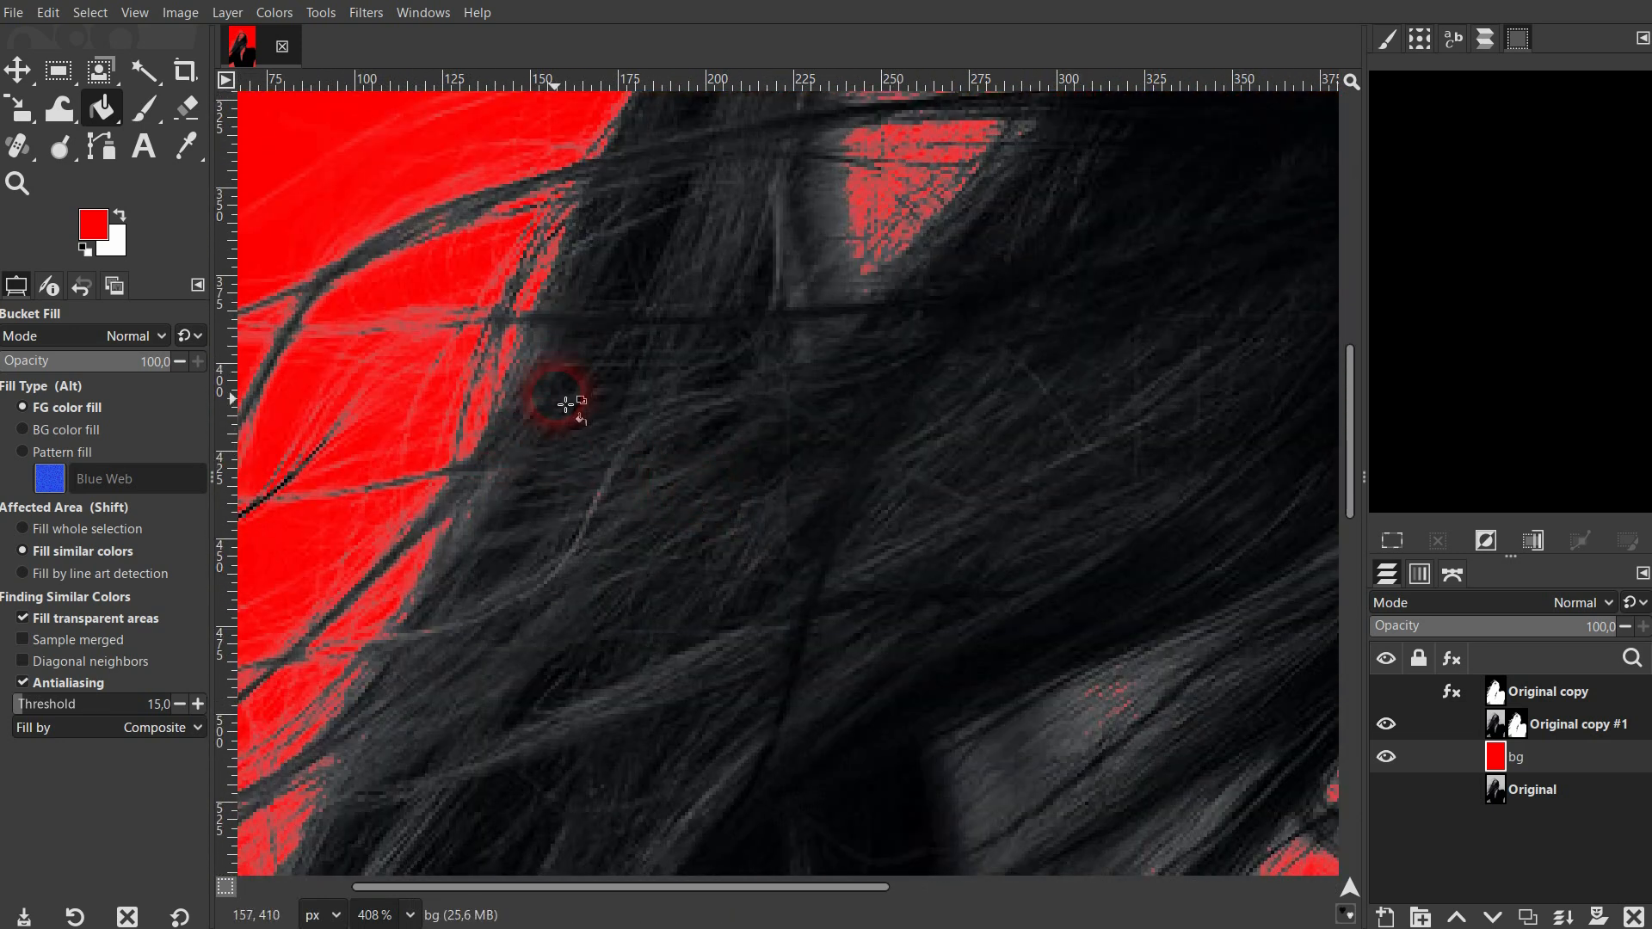
scroll(712, 373, down, 15)
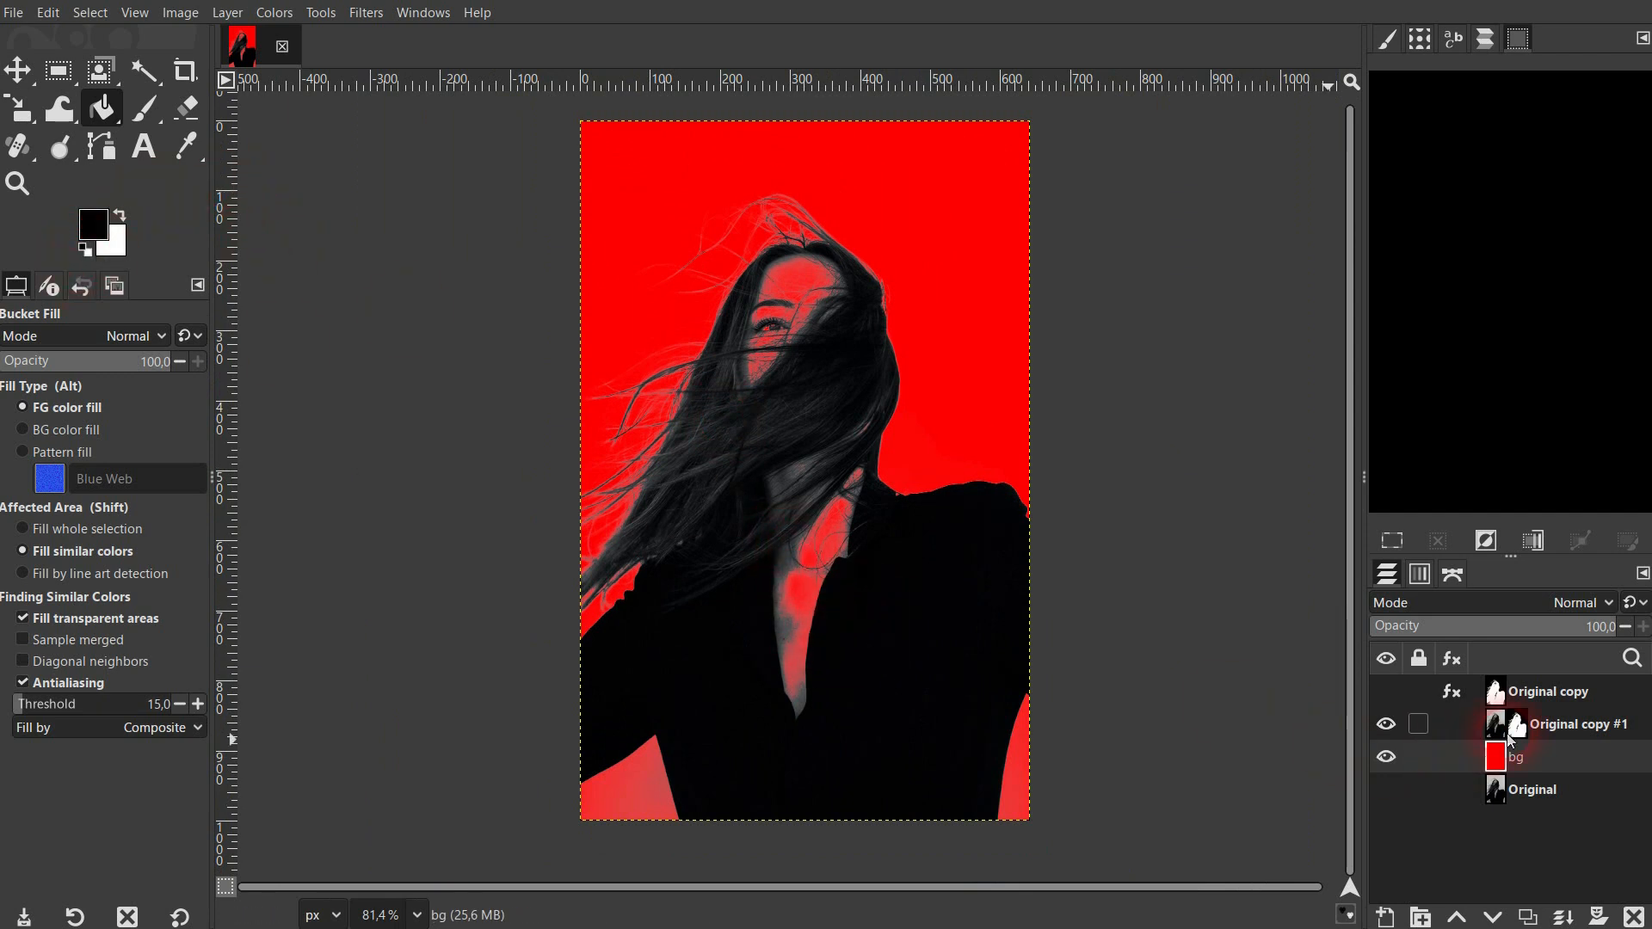
click(1519, 727)
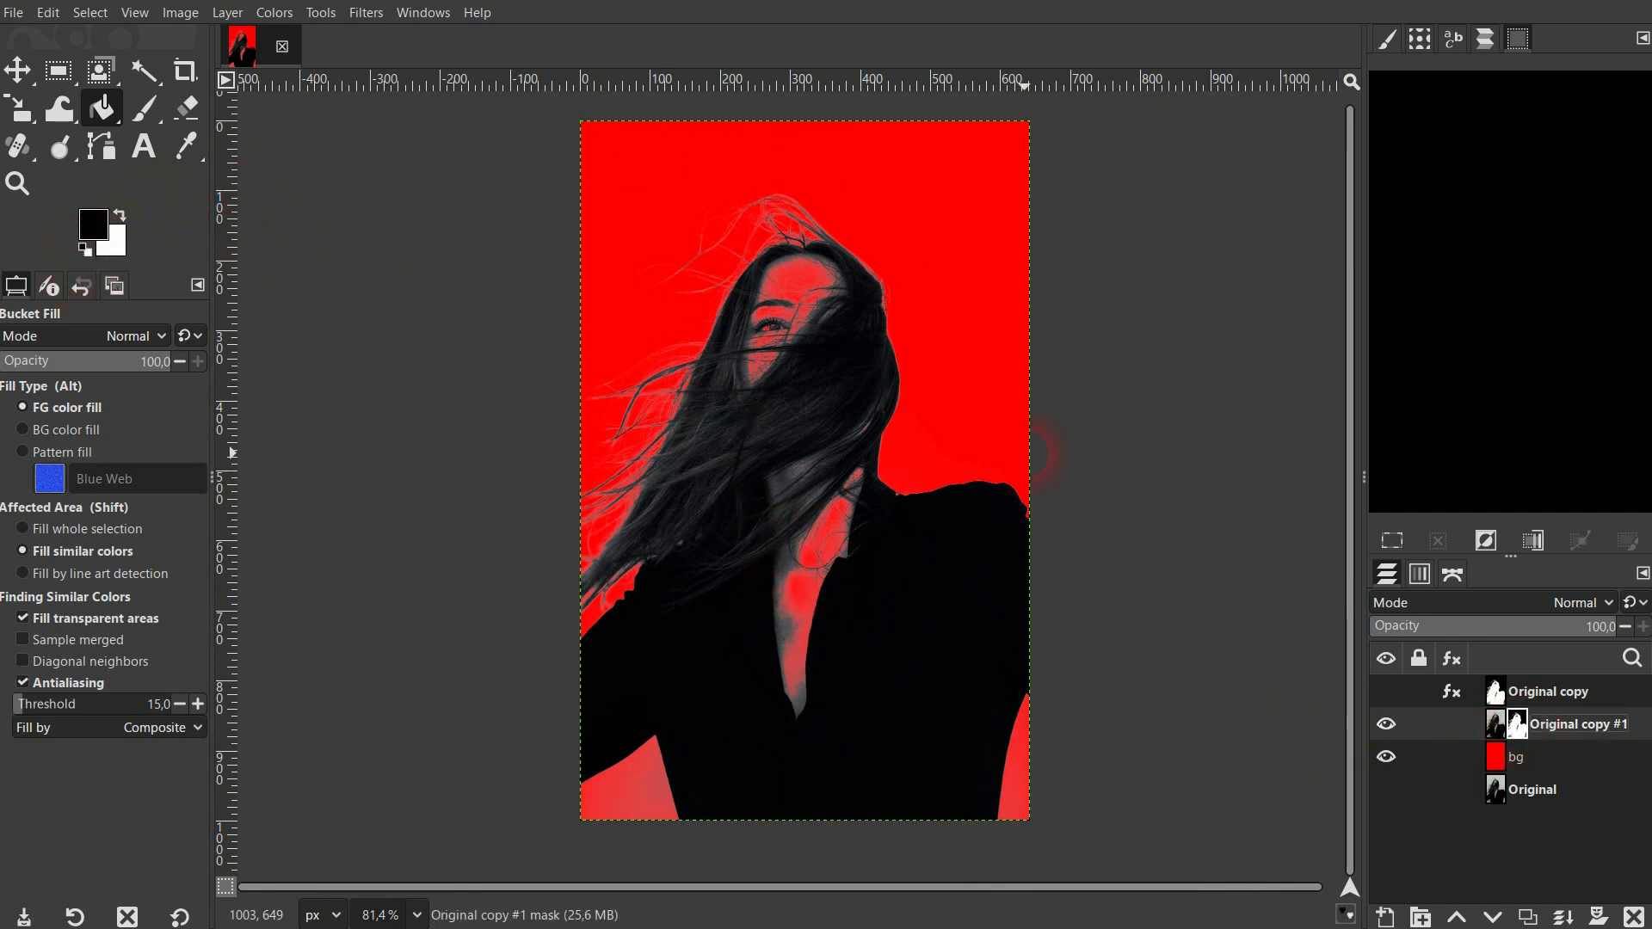
click(120, 214)
click(144, 107)
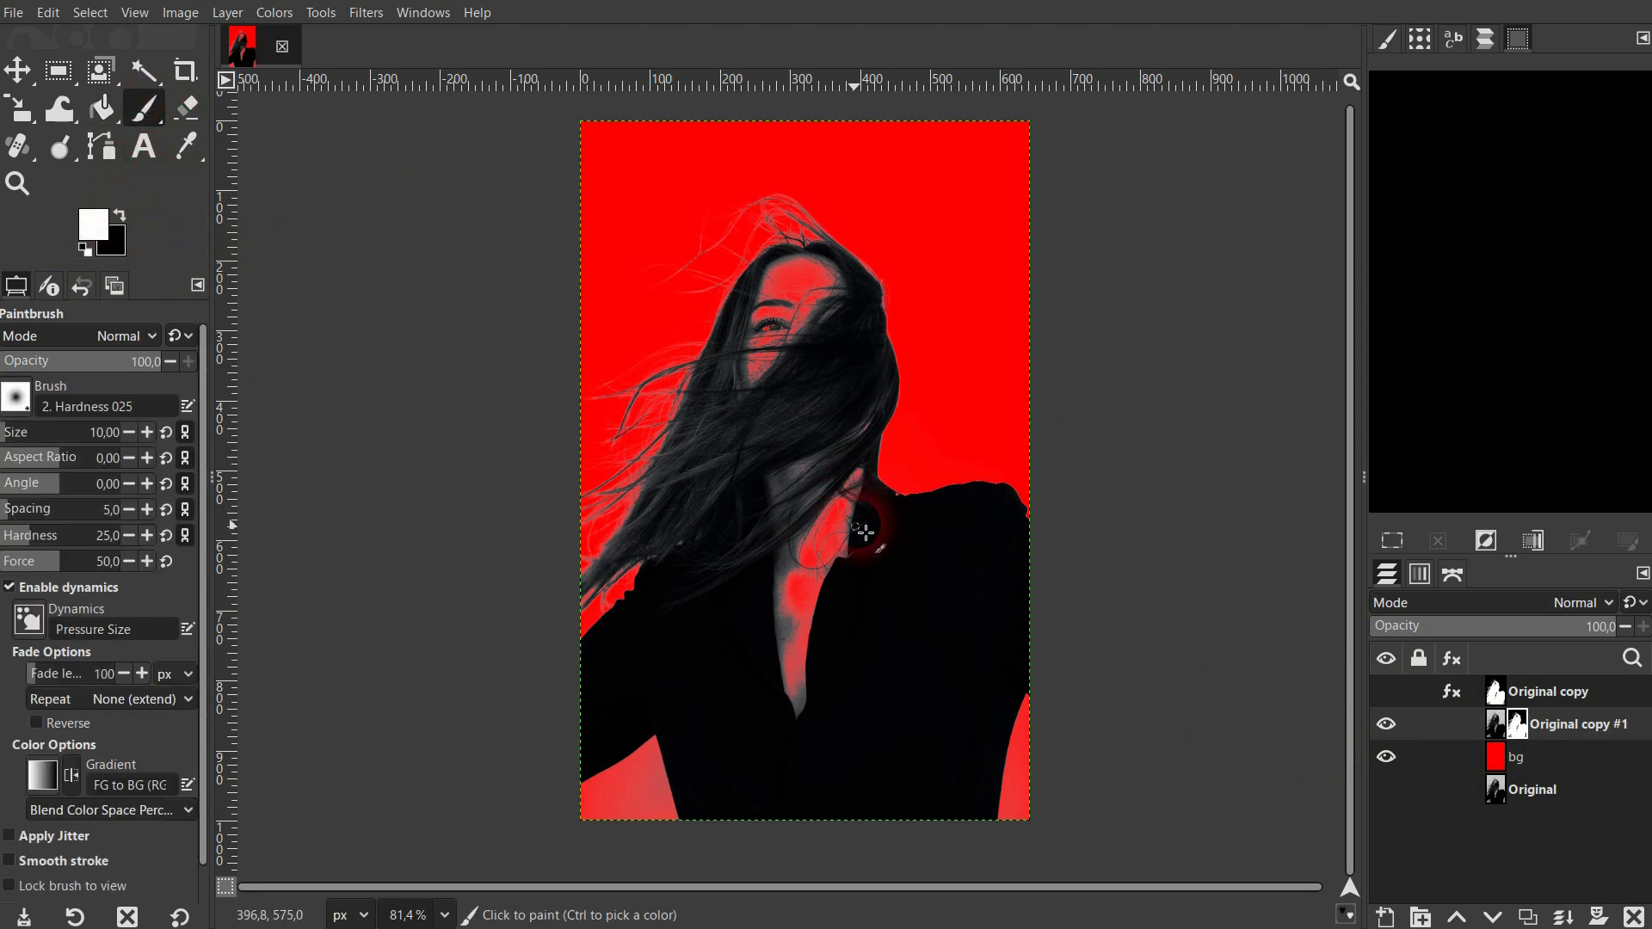
drag(29, 437, 30, 437)
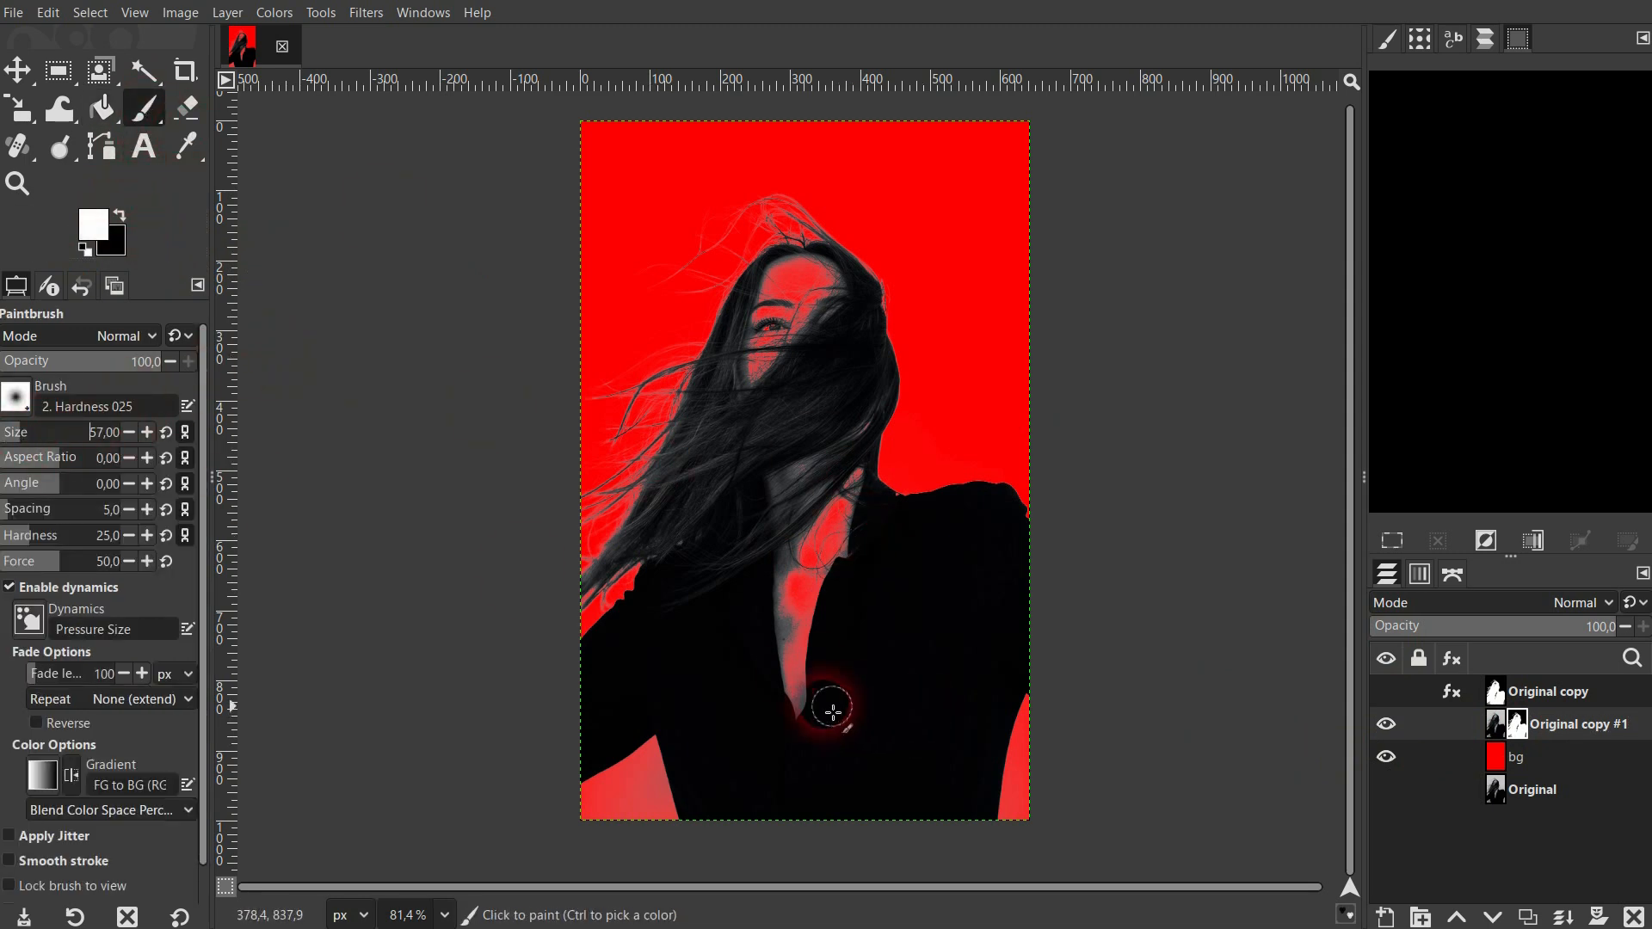
mouse_move(795, 709)
mouse_down()
mouse_move(802, 572)
mouse_move(804, 713)
mouse_move(830, 487)
mouse_move(843, 601)
mouse_move(848, 519)
mouse_move(875, 545)
mouse_up()
mouse_move(858, 472)
mouse_down()
mouse_move(804, 588)
mouse_move(805, 491)
mouse_up()
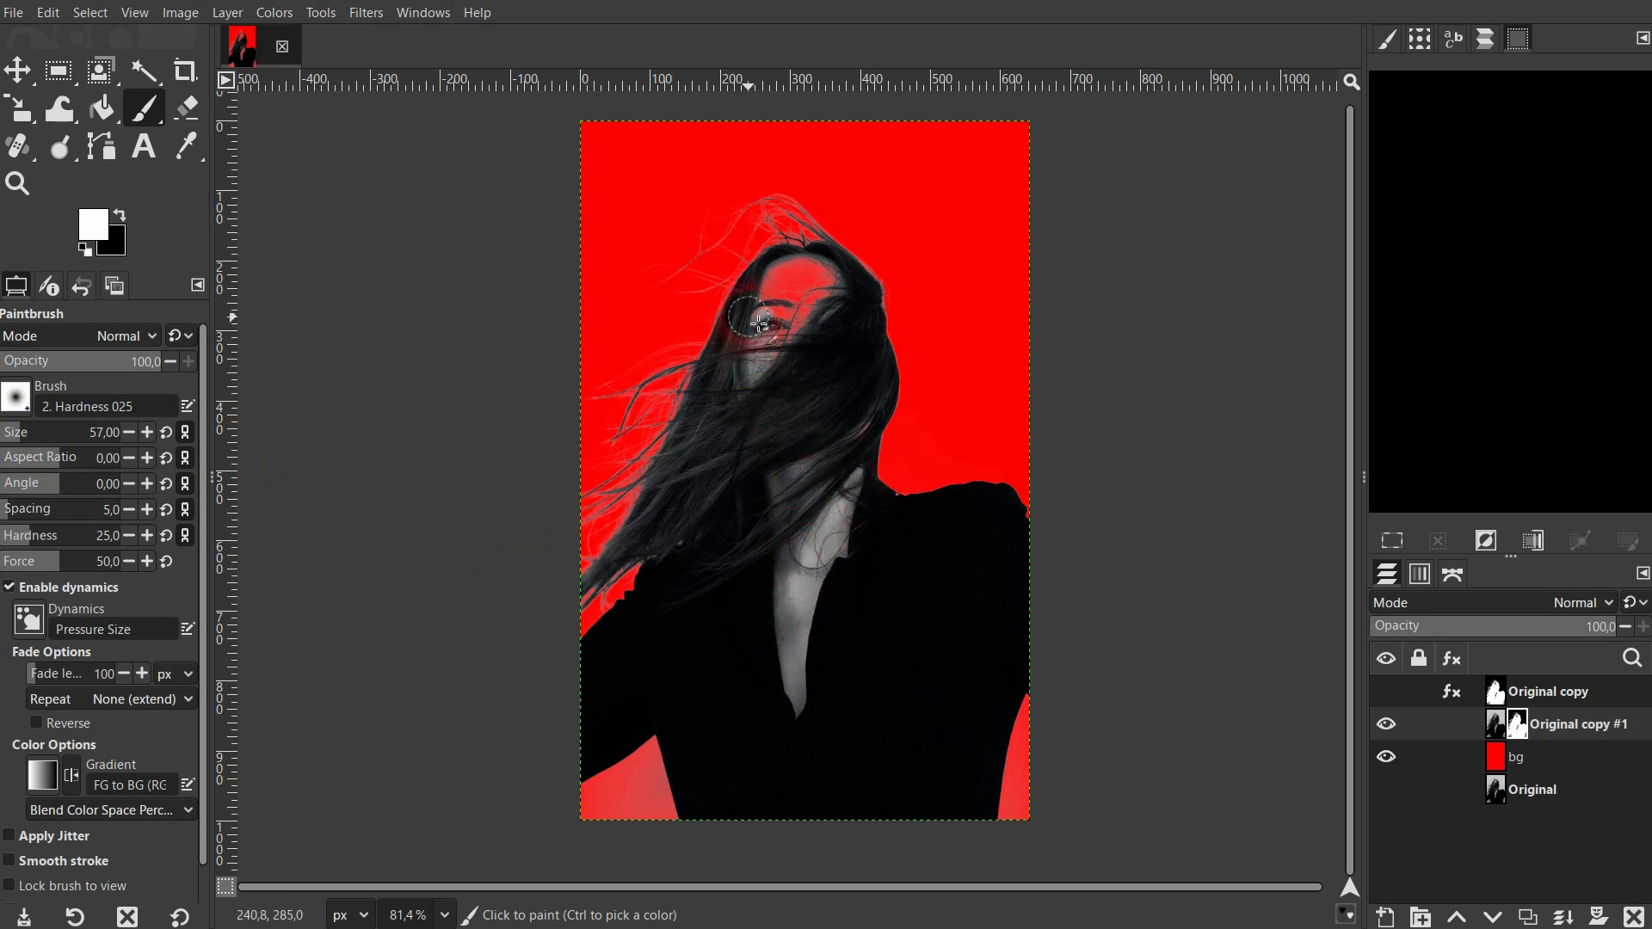
mouse_move(831, 272)
mouse_down()
mouse_move(779, 297)
mouse_move(818, 324)
mouse_move(822, 294)
mouse_up()
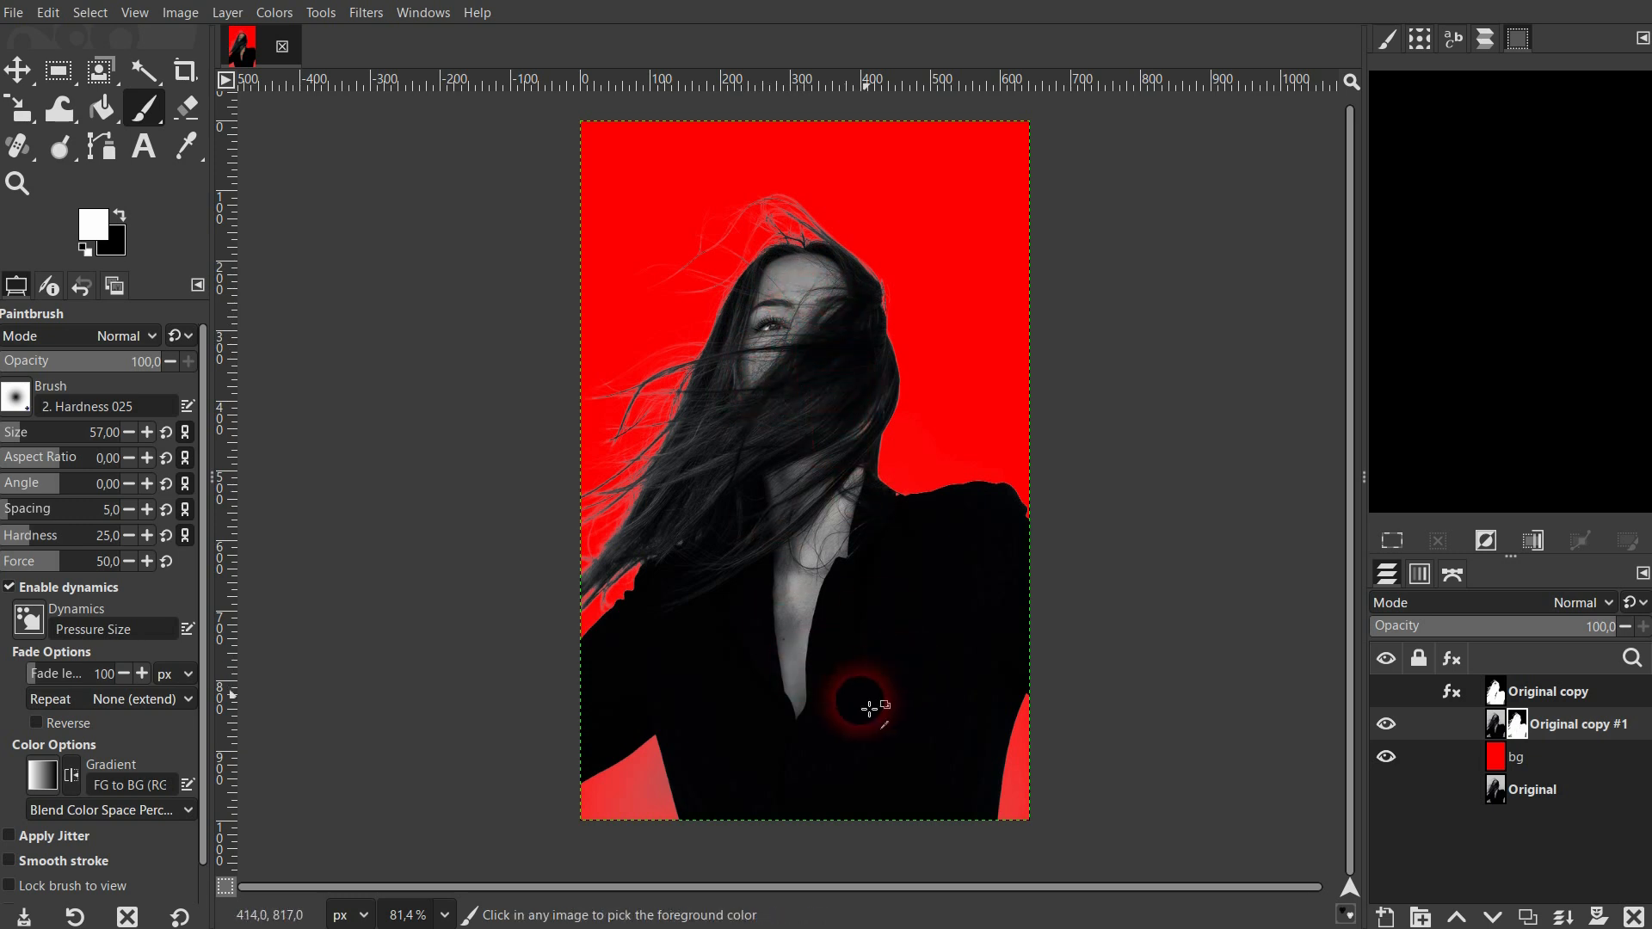
- Paint white on the mask with a size 18 brush over the red specks at the shoulder, neck and nearby hair
scroll(818, 660, up, 2)
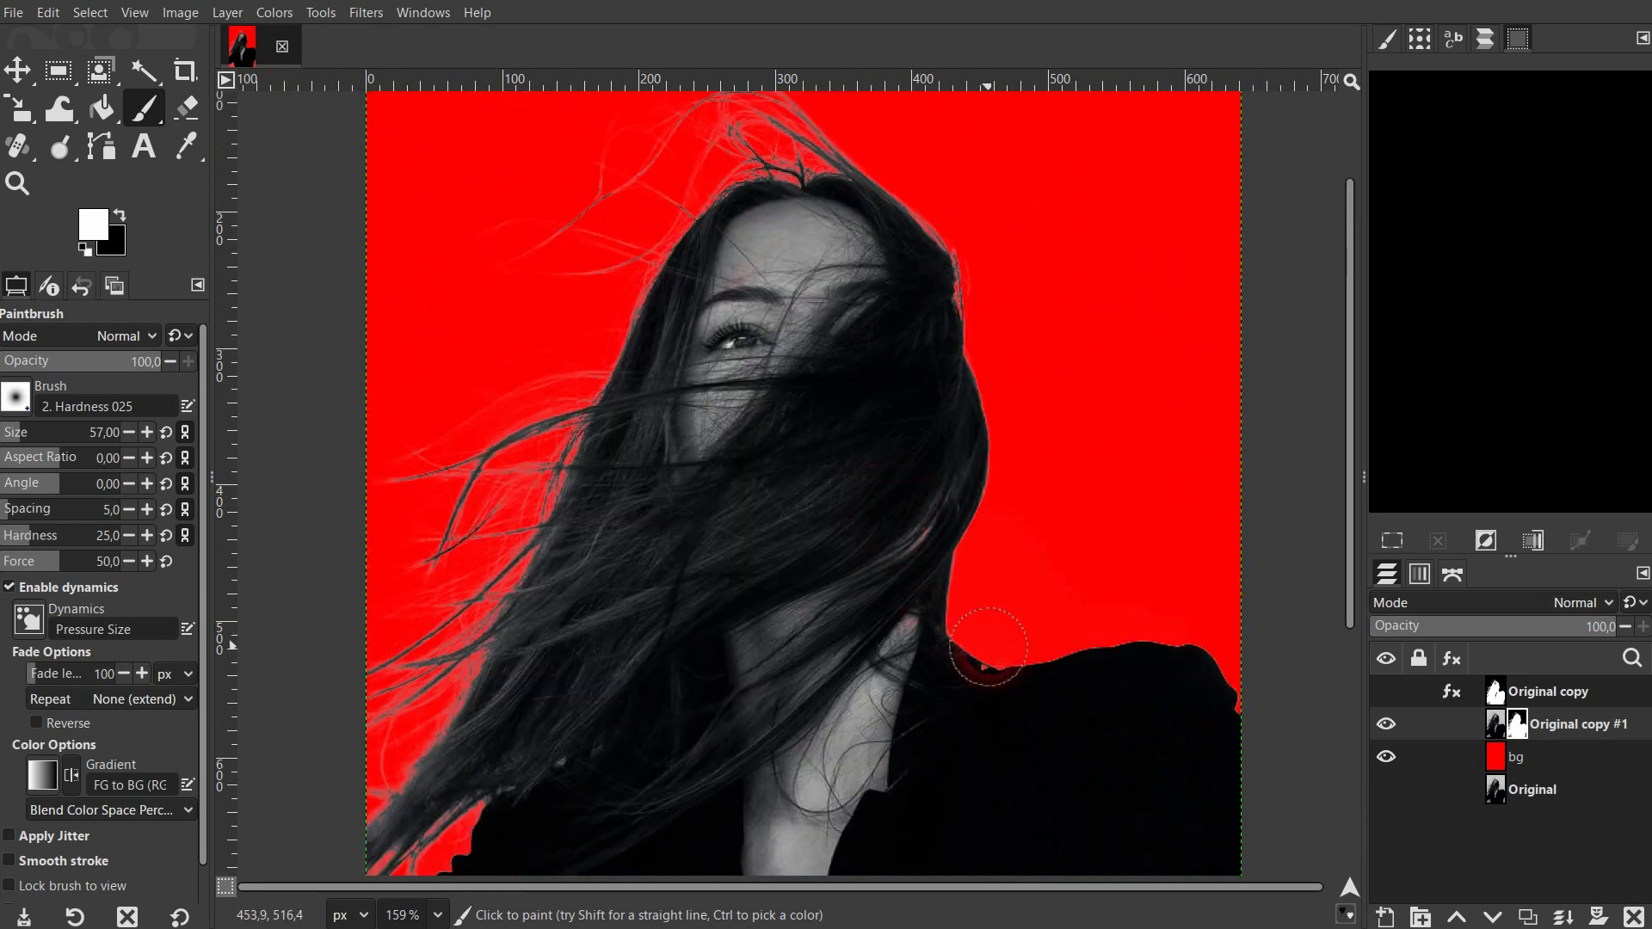
scroll(1037, 762, up, 4)
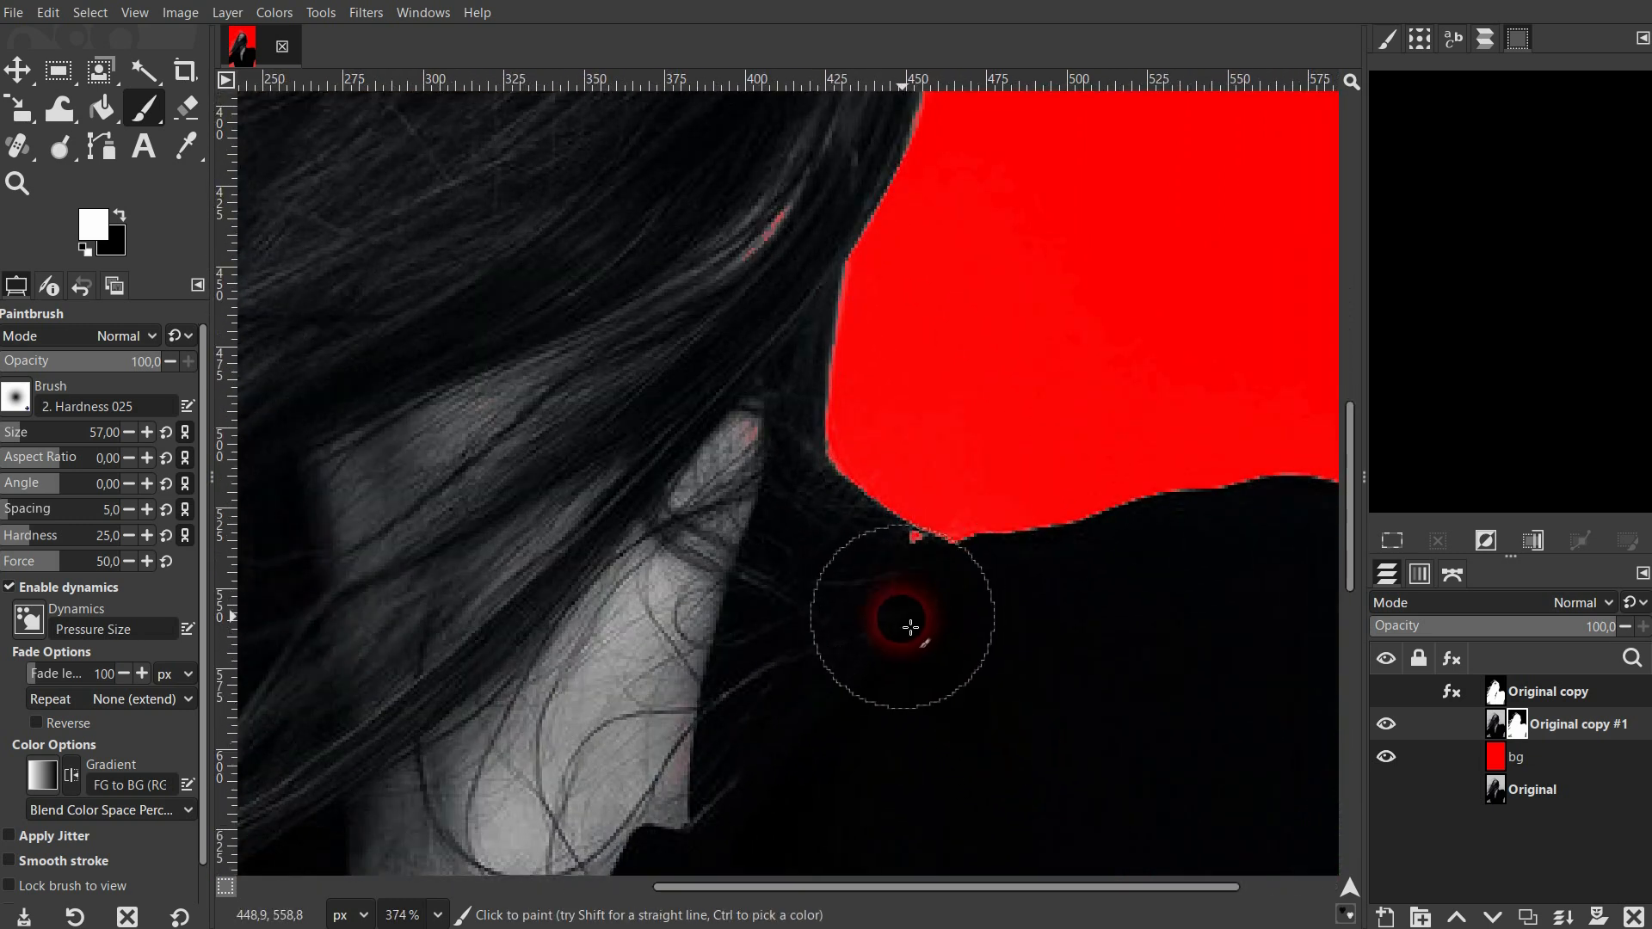
click(15, 441)
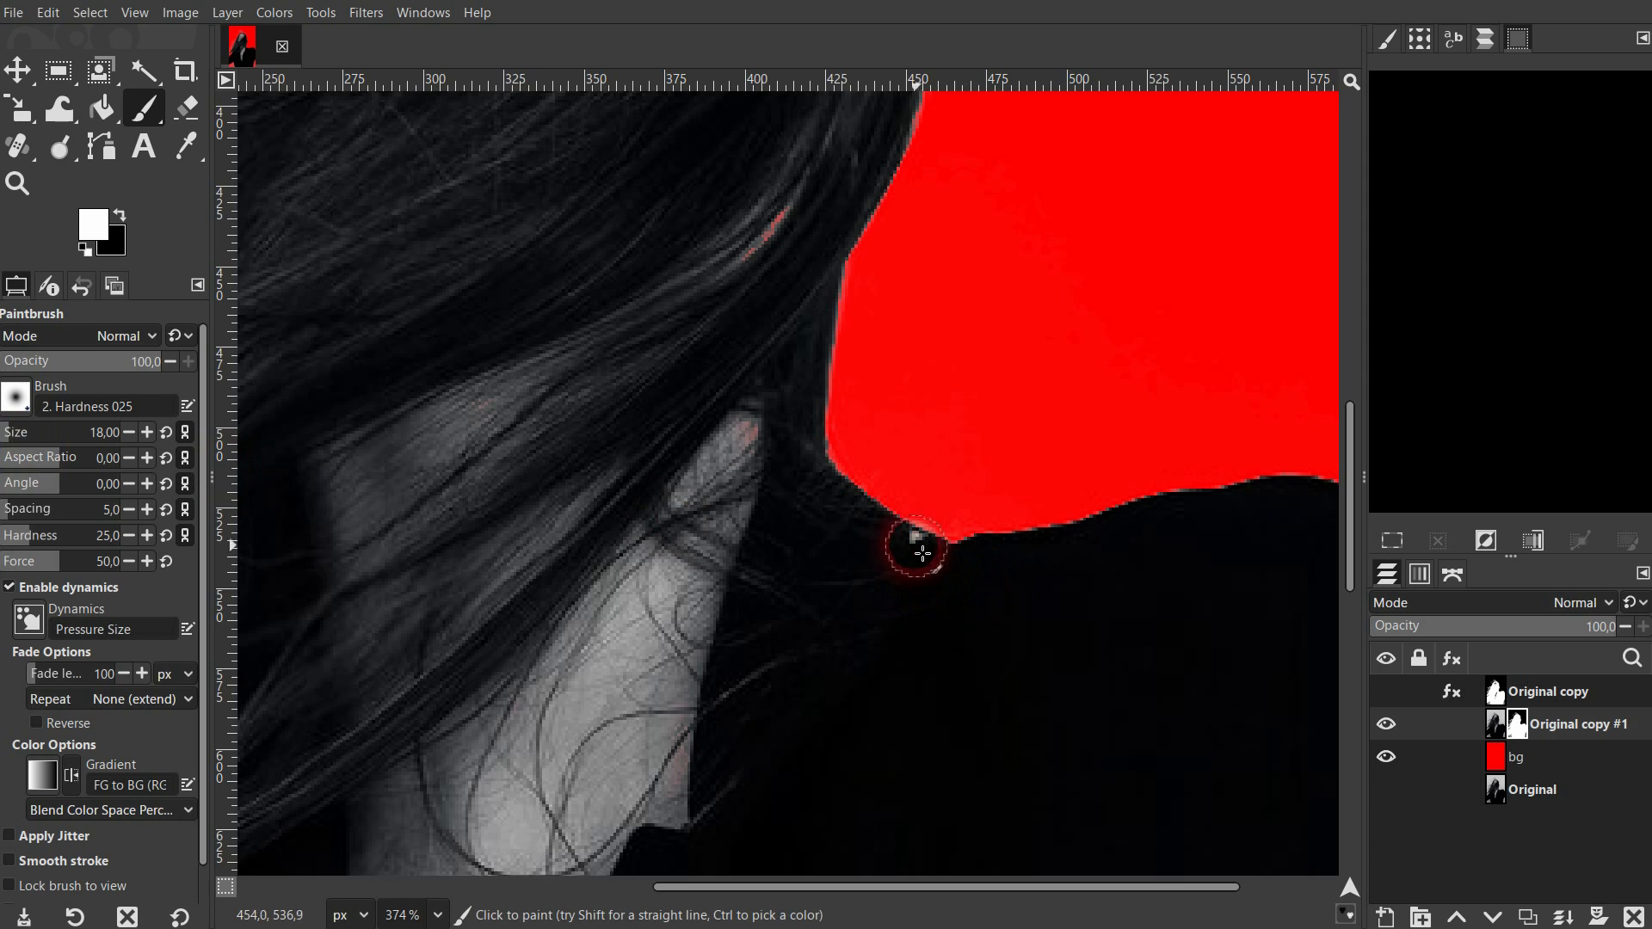
scroll(759, 426, up, 3)
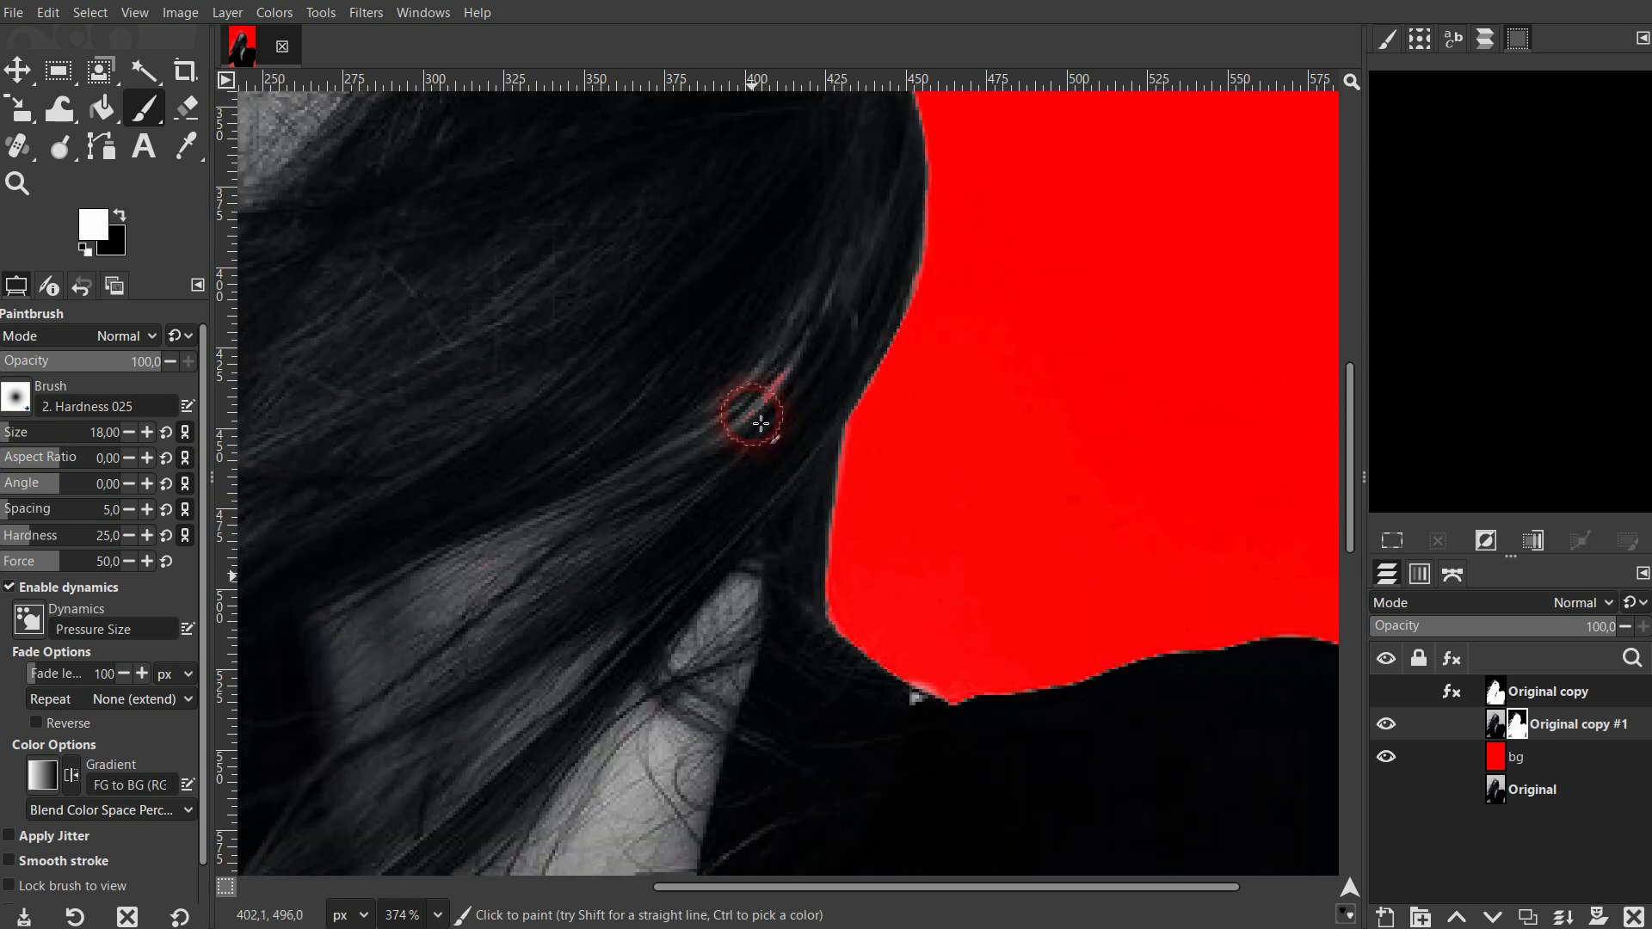
scroll(786, 343, up, 12)
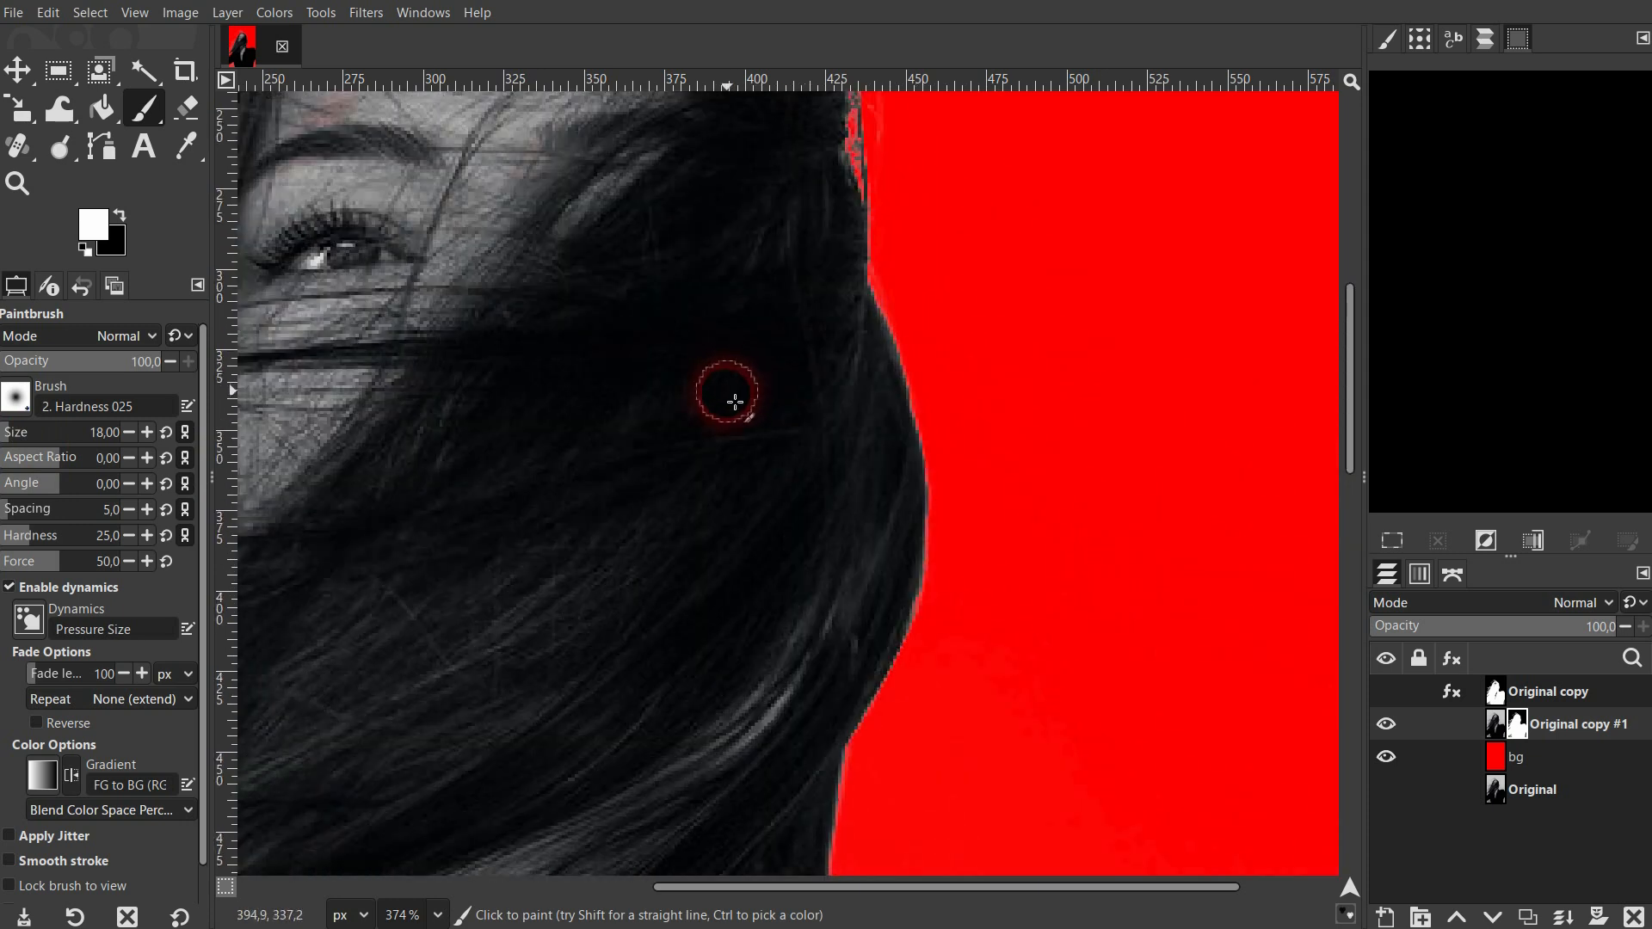
scroll(669, 505, down, 1)
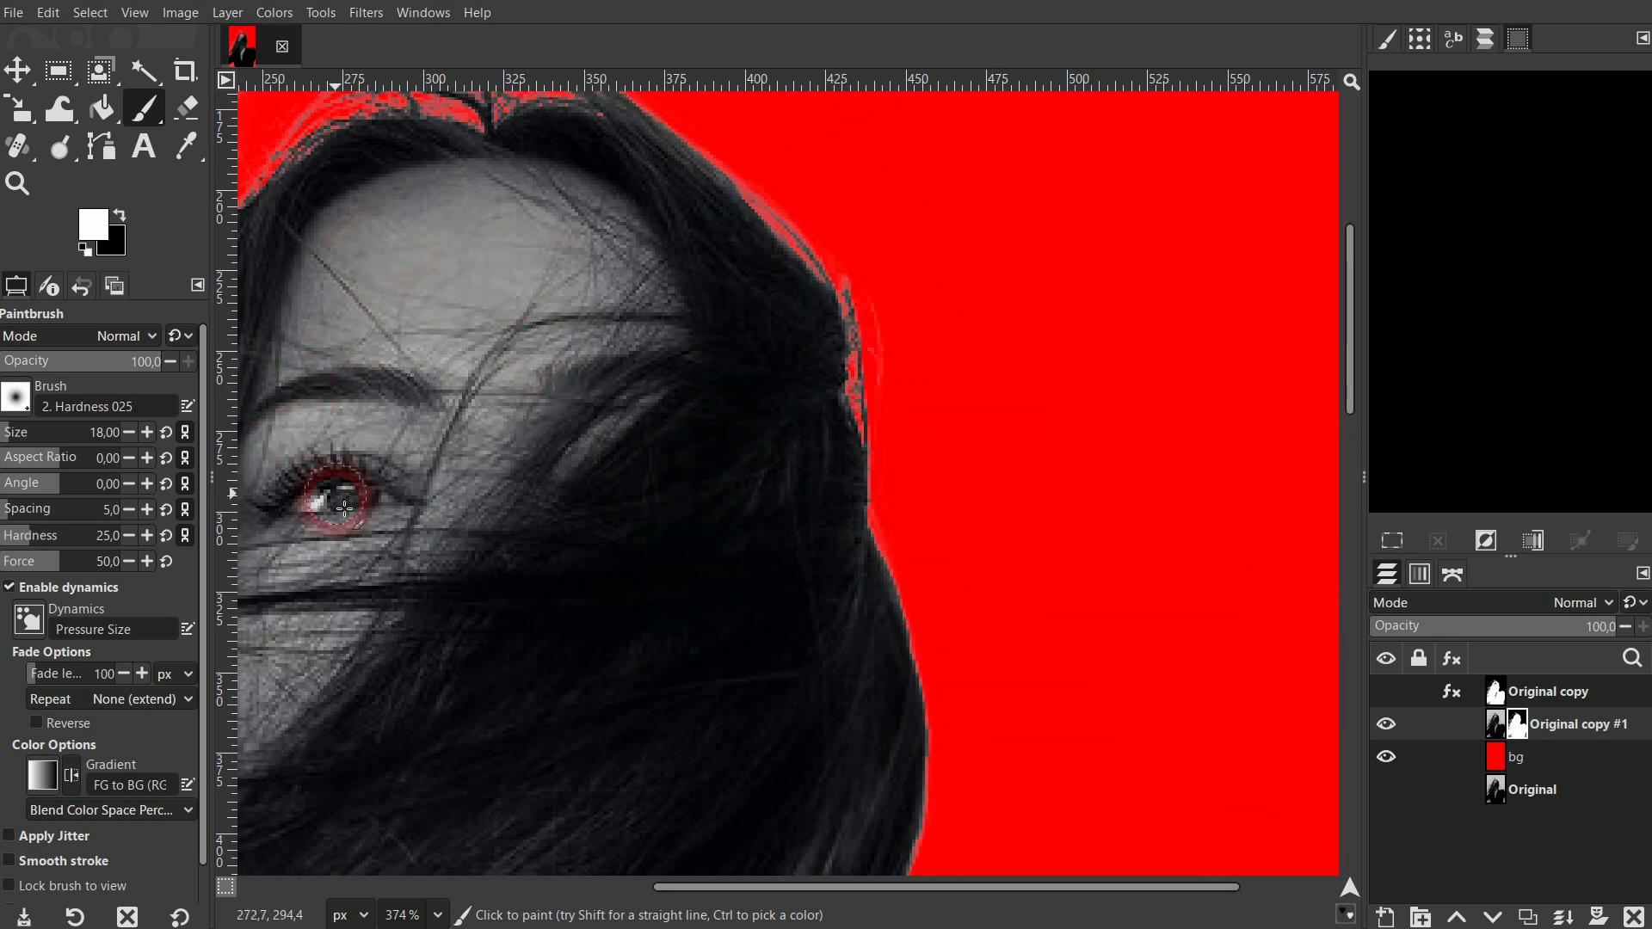
scroll(513, 582, down, 14)
scroll(545, 604, down, 9)
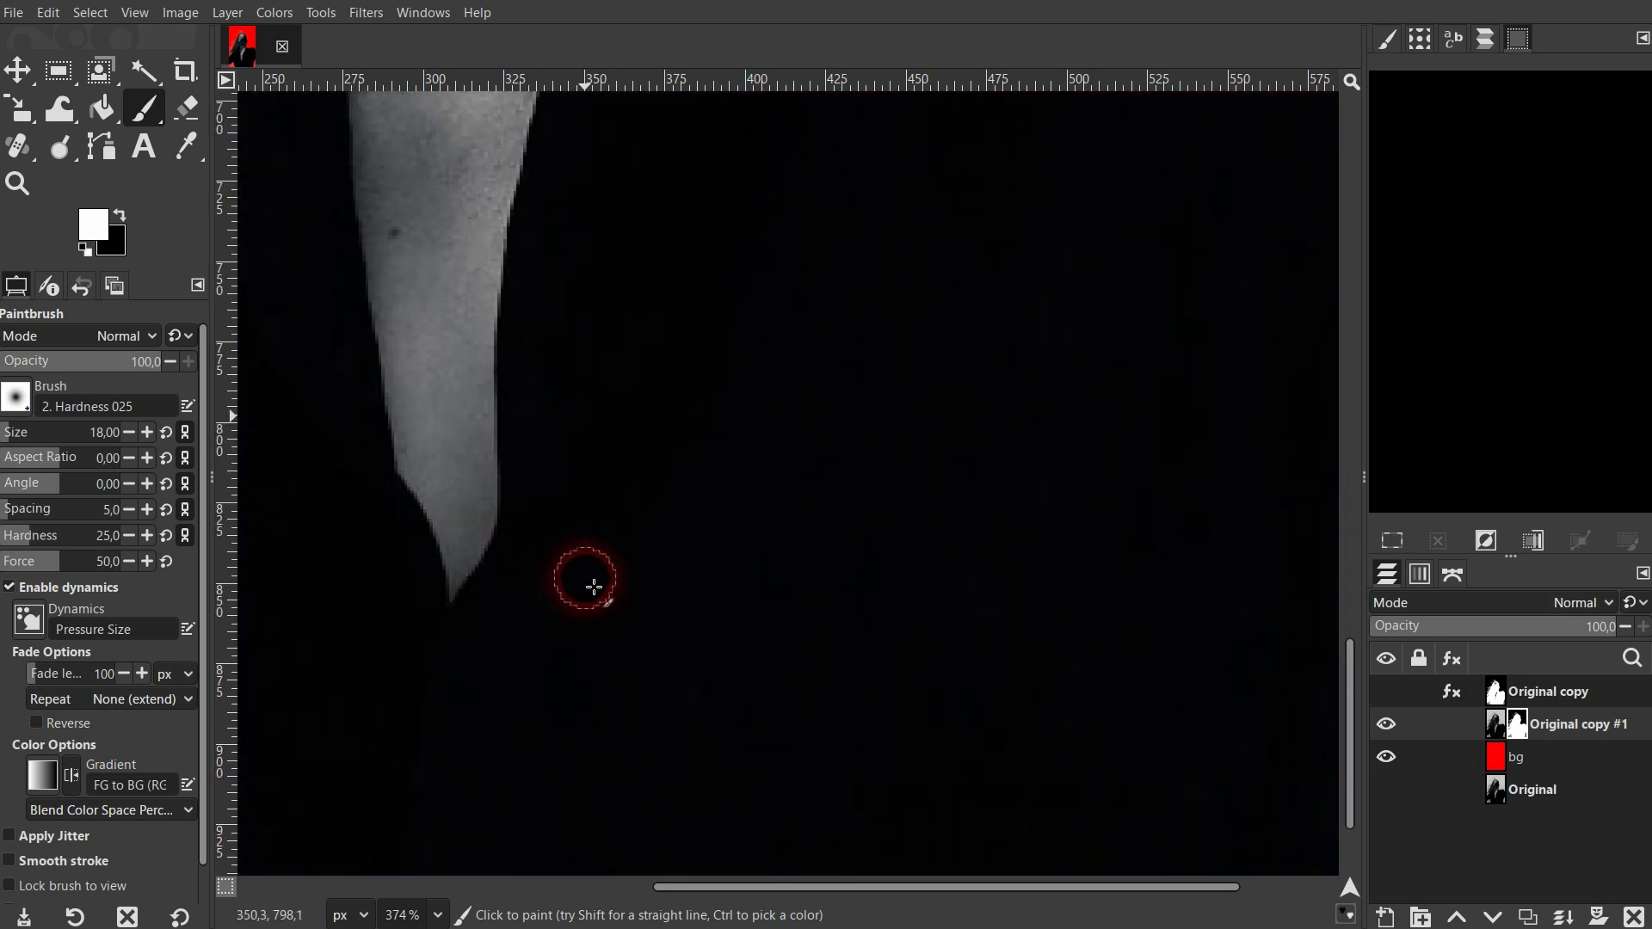
- Paint black on the Original copy #1 mask with the size 18 brush over the washed-out background gap below the arm at the image's lower-left corner
key(shift+ctrl+j)
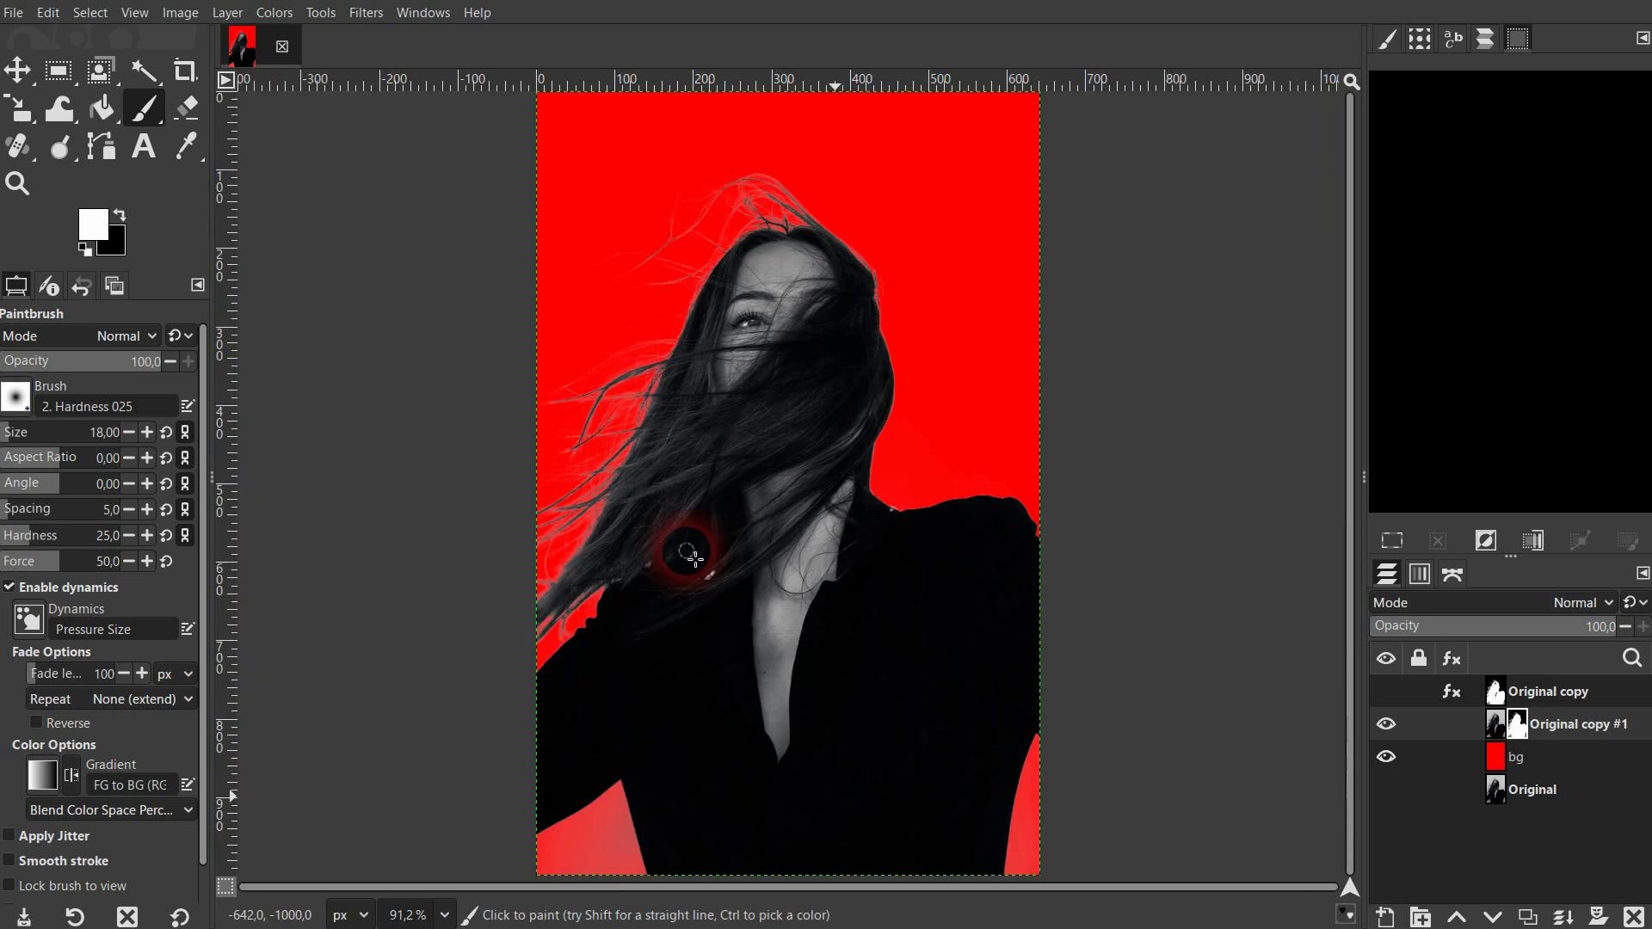
scroll(694, 819, up, 8)
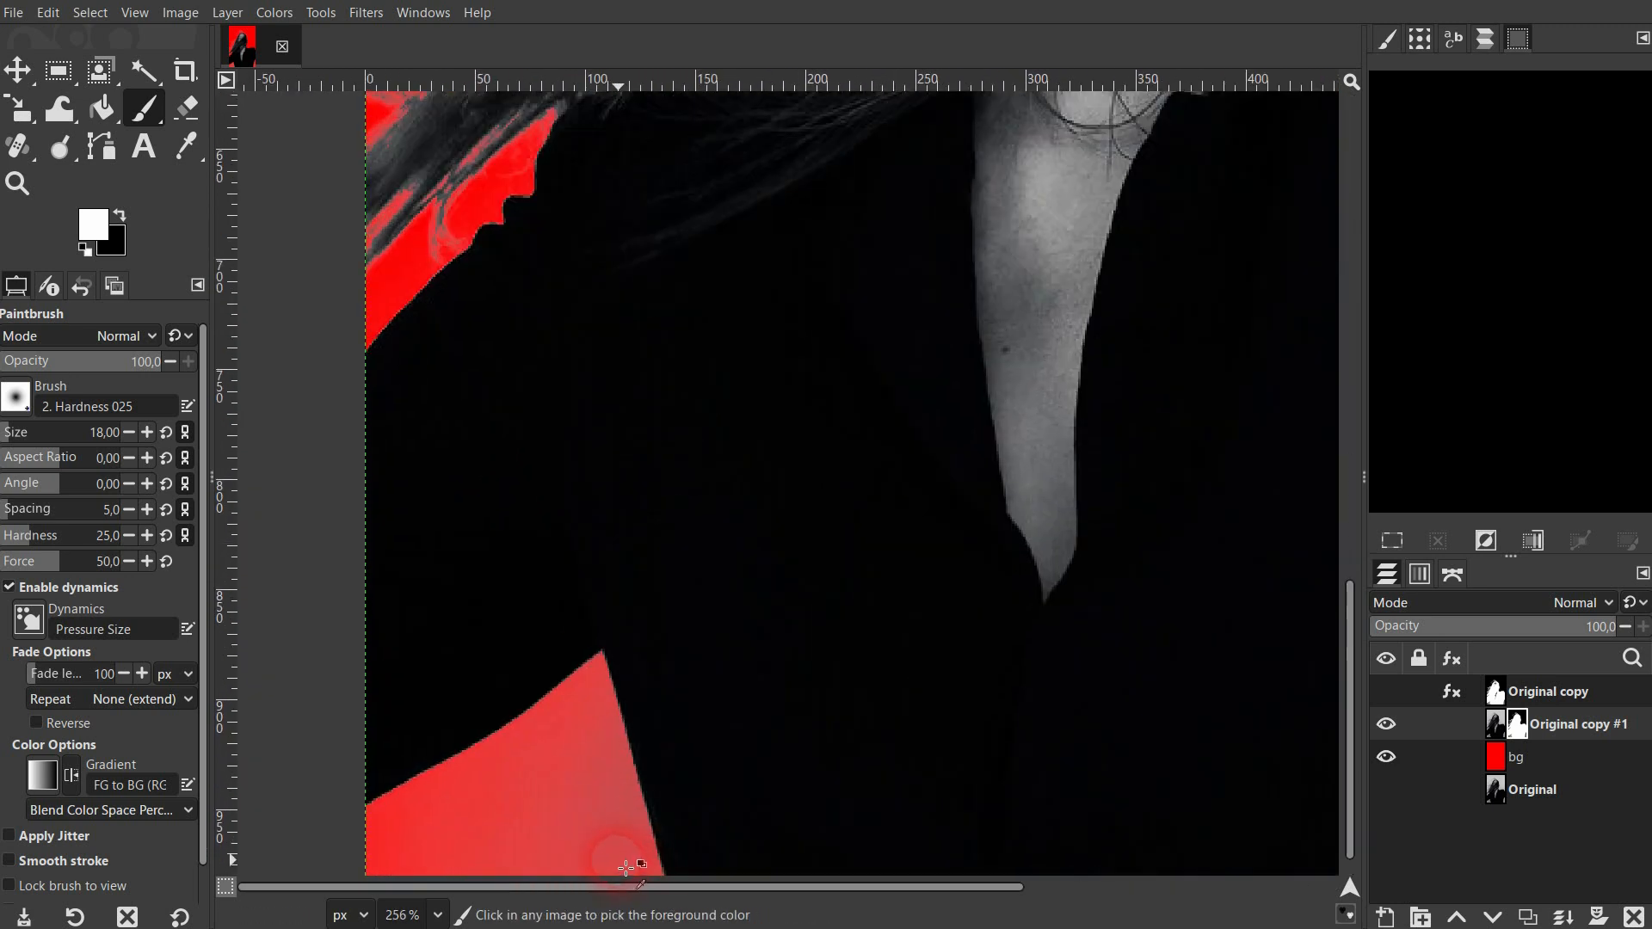
scroll(602, 809, down, 1)
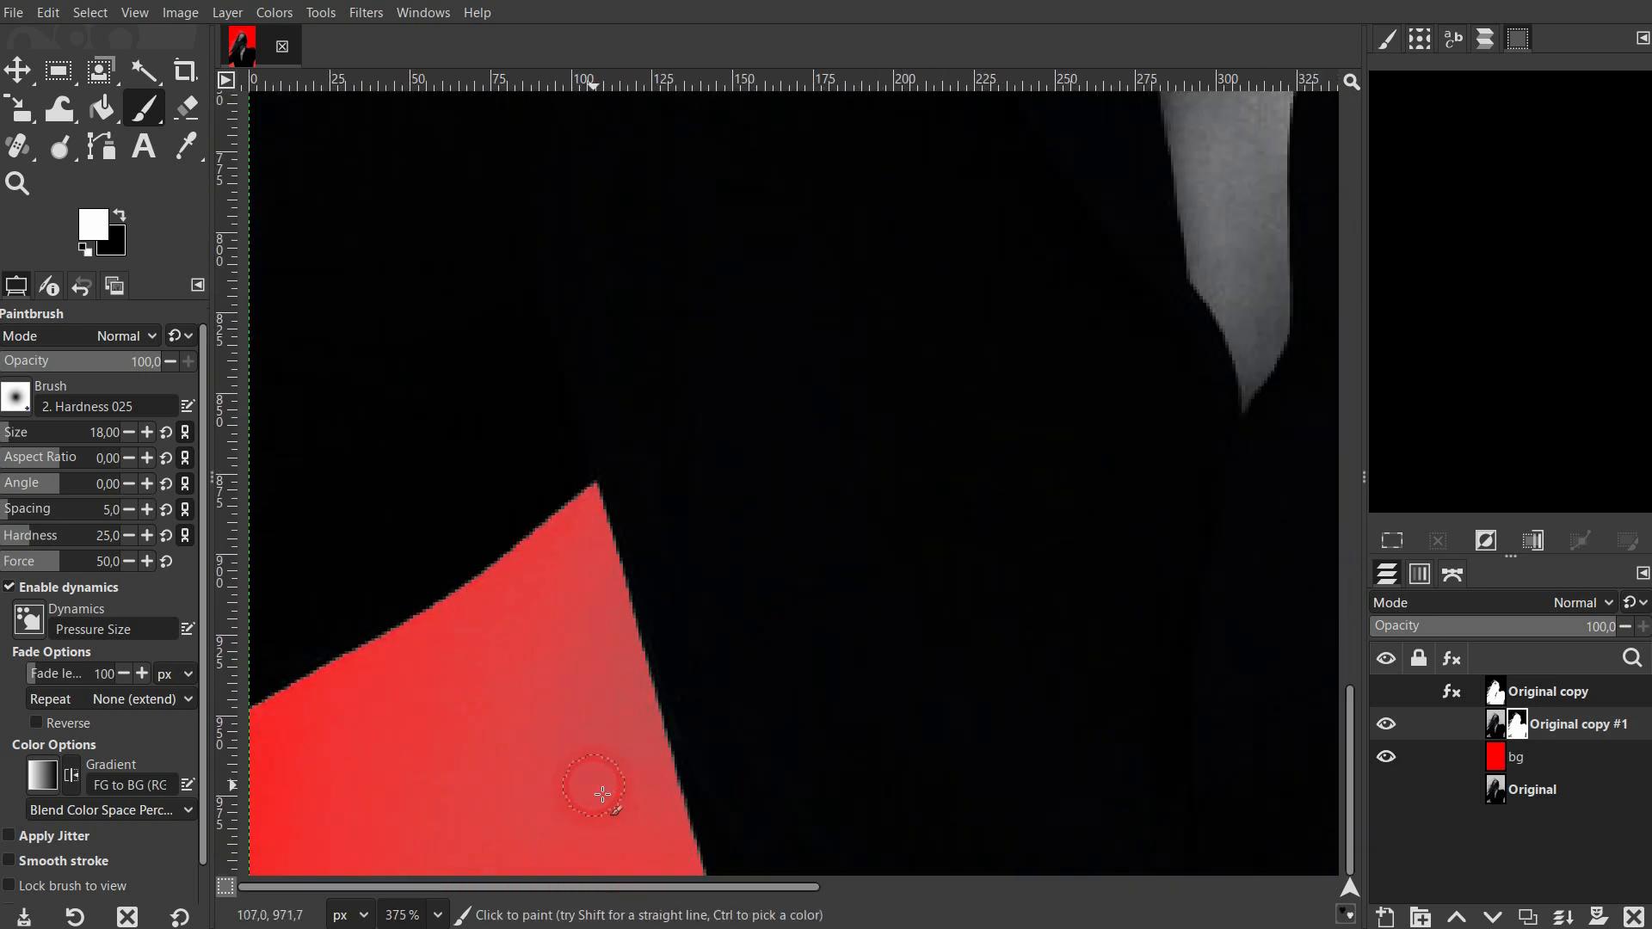
click(123, 221)
mouse_move(547, 738)
mouse_down()
mouse_move(563, 800)
mouse_move(600, 602)
mouse_up()
drag(598, 534, 458, 652)
mouse_move(560, 568)
mouse_down()
mouse_move(575, 694)
mouse_move(618, 634)
mouse_move(616, 584)
mouse_up()
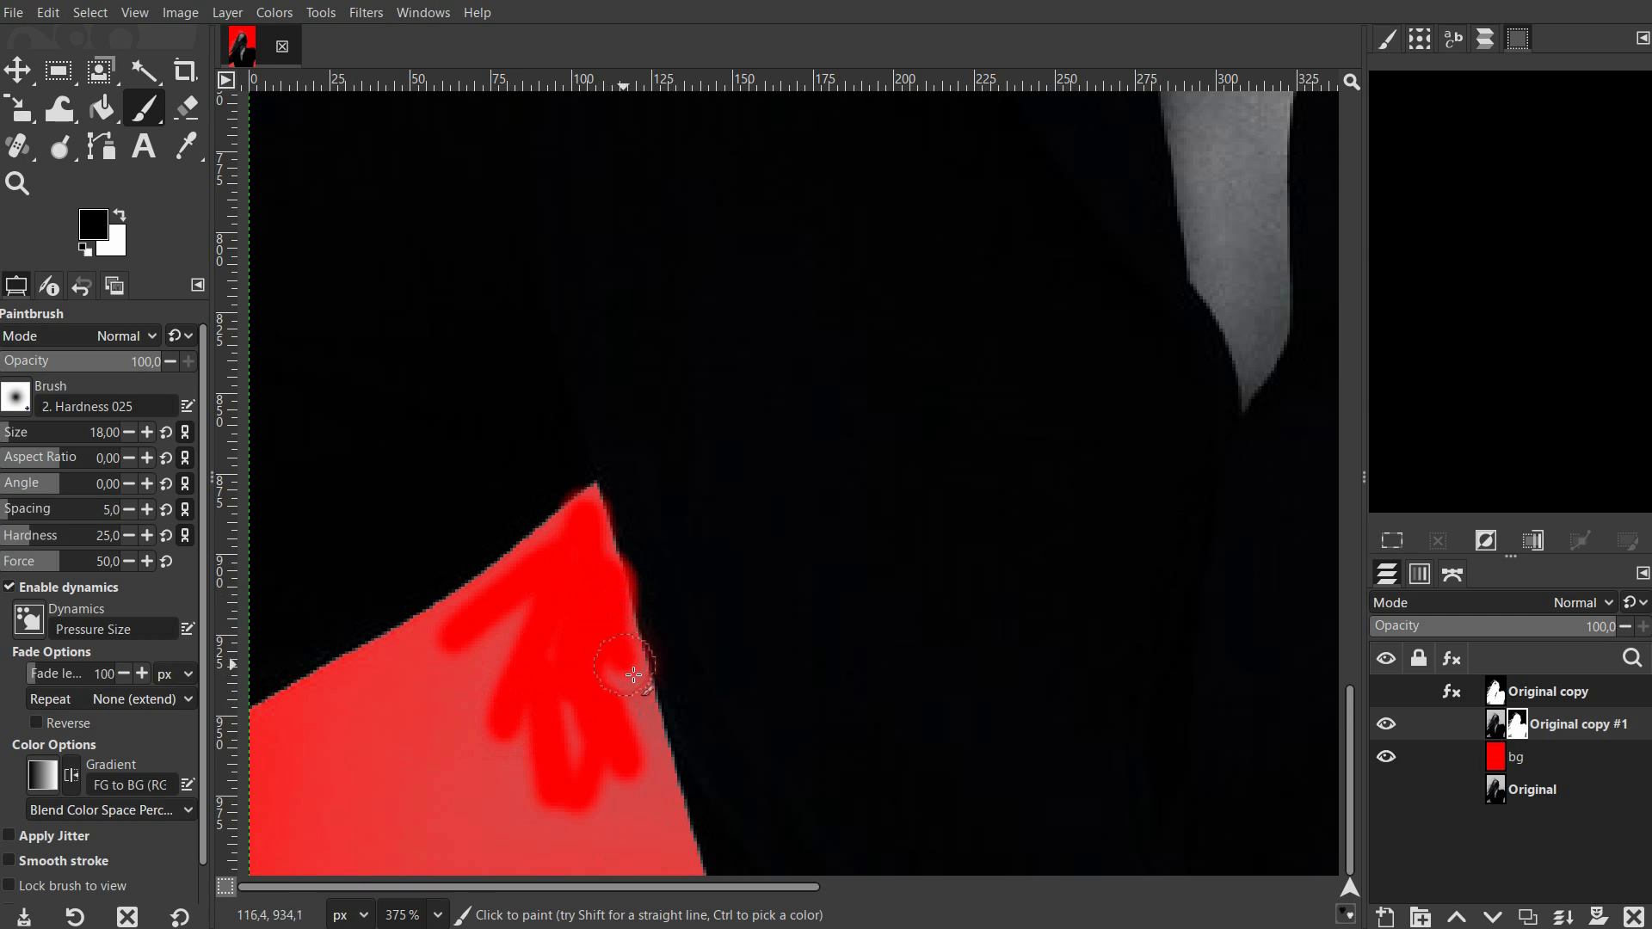
mouse_move(661, 780)
mouse_down()
mouse_move(693, 880)
mouse_move(613, 792)
mouse_up()
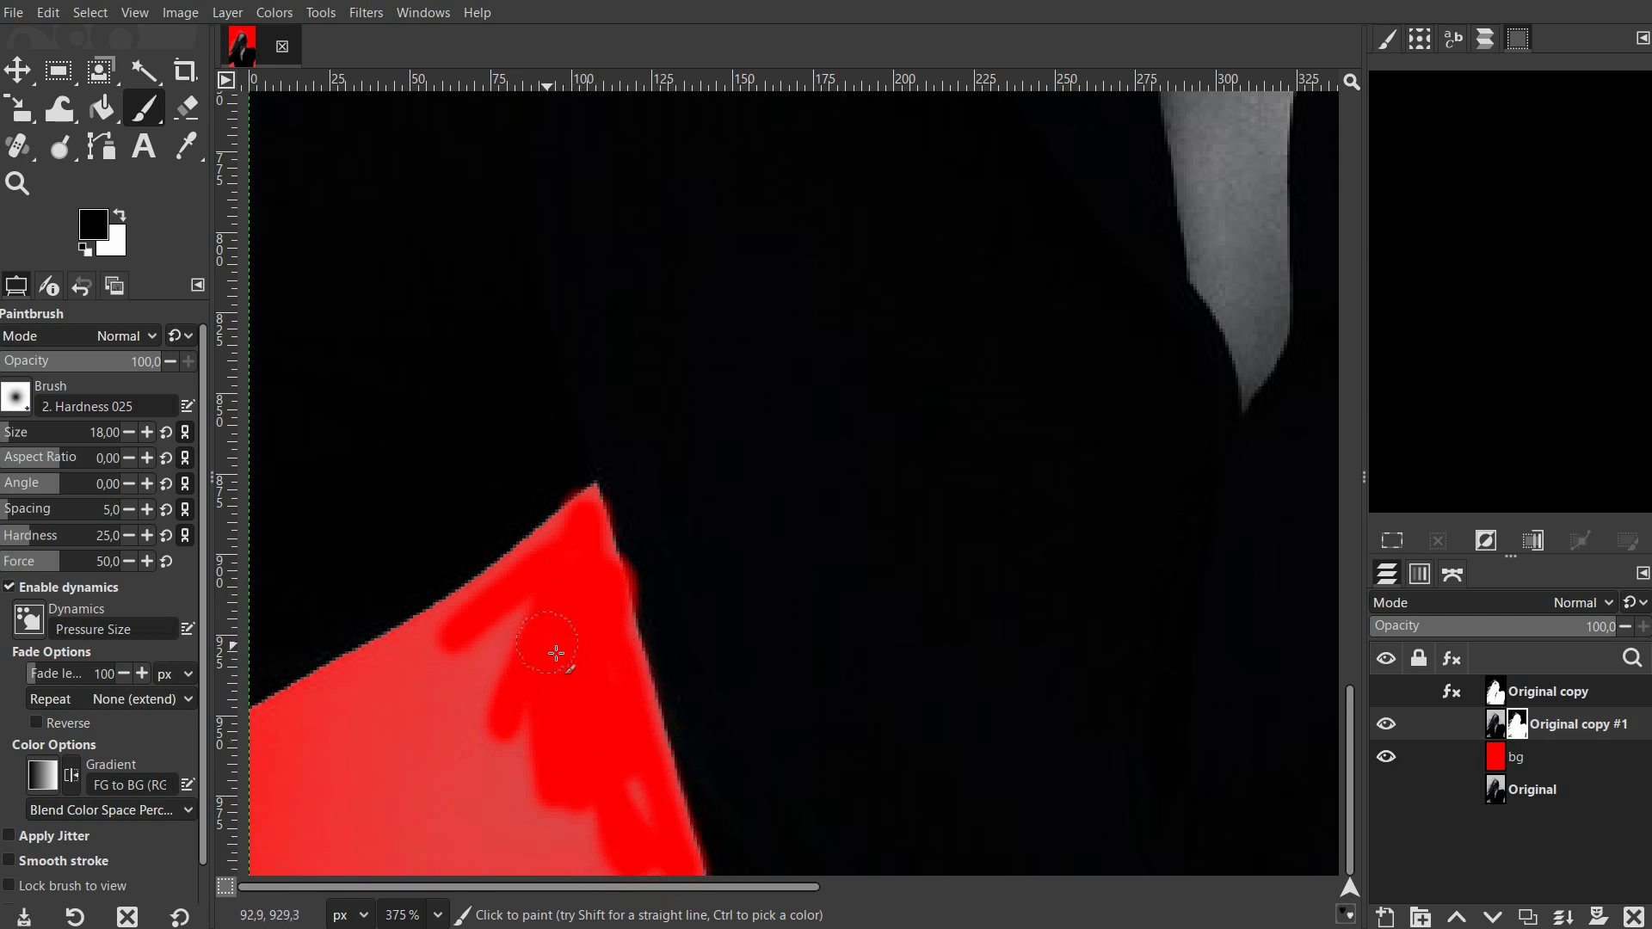
mouse_move(556, 653)
mouse_down()
mouse_move(399, 748)
mouse_move(568, 608)
mouse_move(452, 745)
mouse_move(525, 805)
mouse_up()
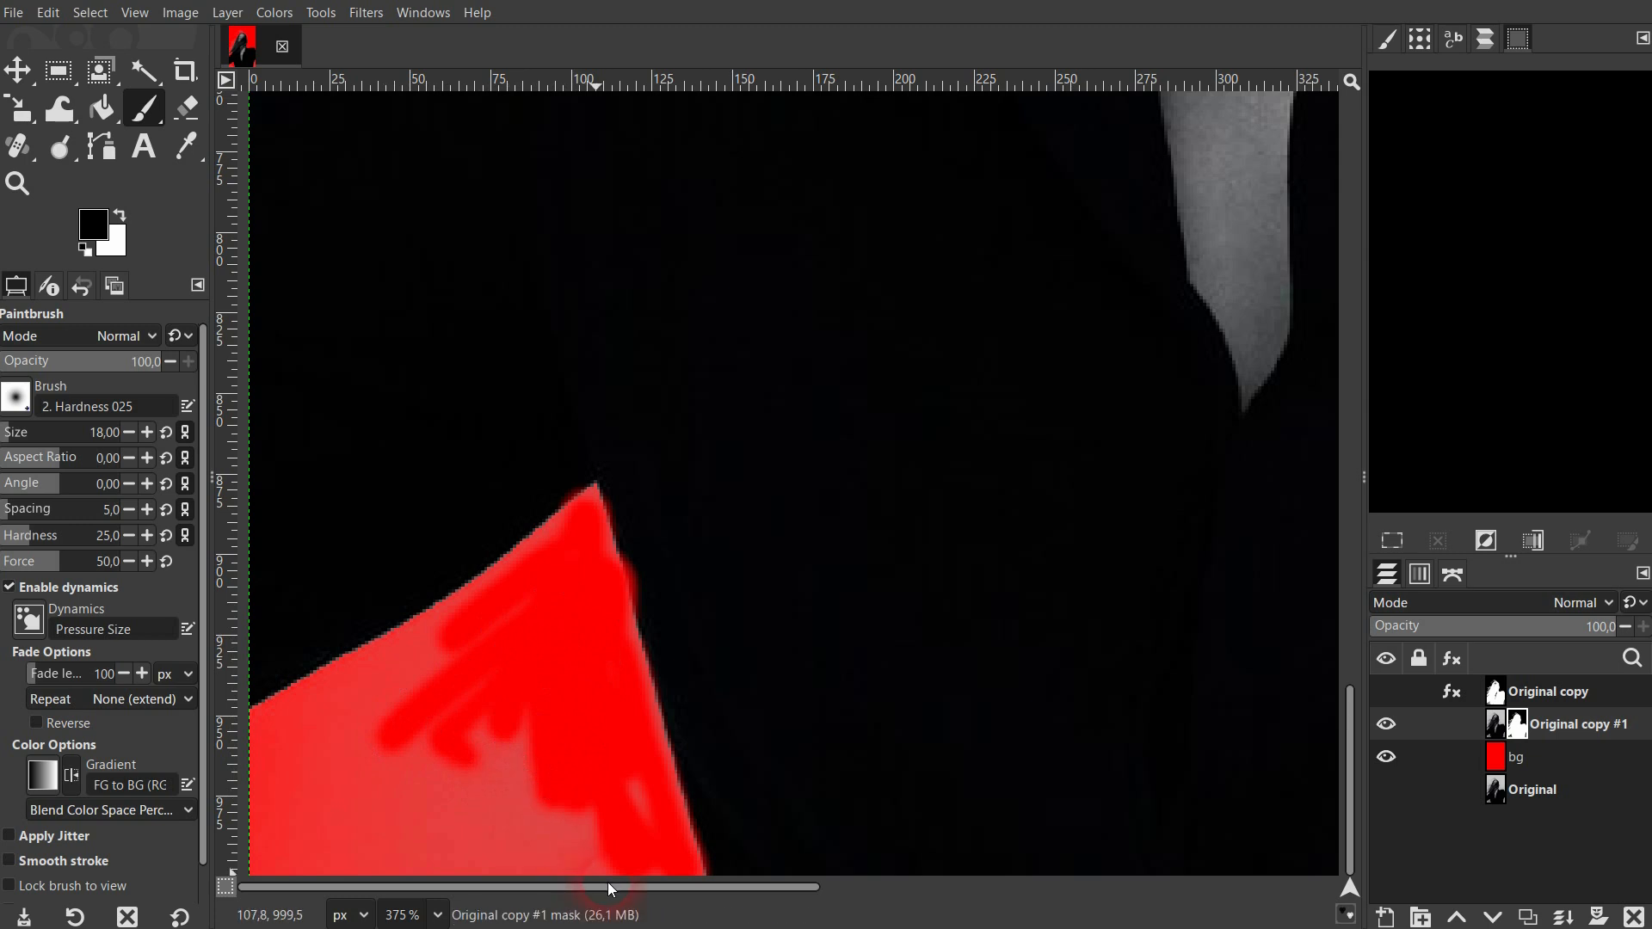
mouse_move(514, 659)
mouse_down()
mouse_move(705, 659)
mouse_move(593, 653)
mouse_move(529, 697)
mouse_move(464, 822)
mouse_move(586, 743)
mouse_up()
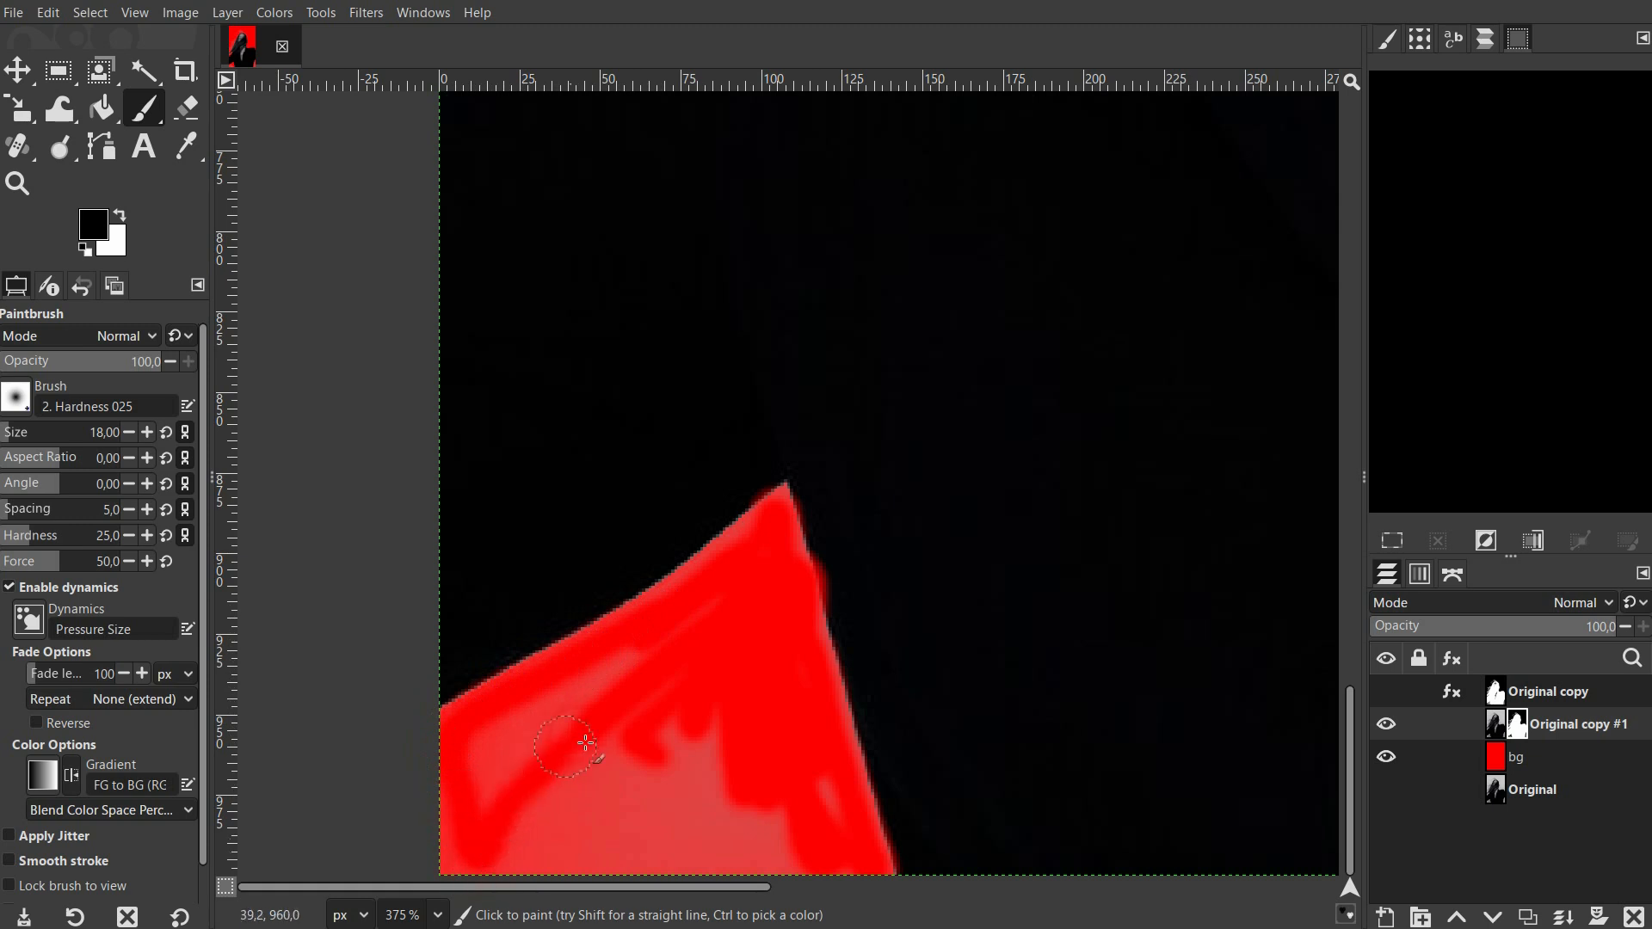
mouse_move(636, 674)
mouse_down()
mouse_move(498, 750)
mouse_move(496, 783)
mouse_move(611, 720)
mouse_move(522, 818)
mouse_move(702, 743)
mouse_move(560, 777)
mouse_up()
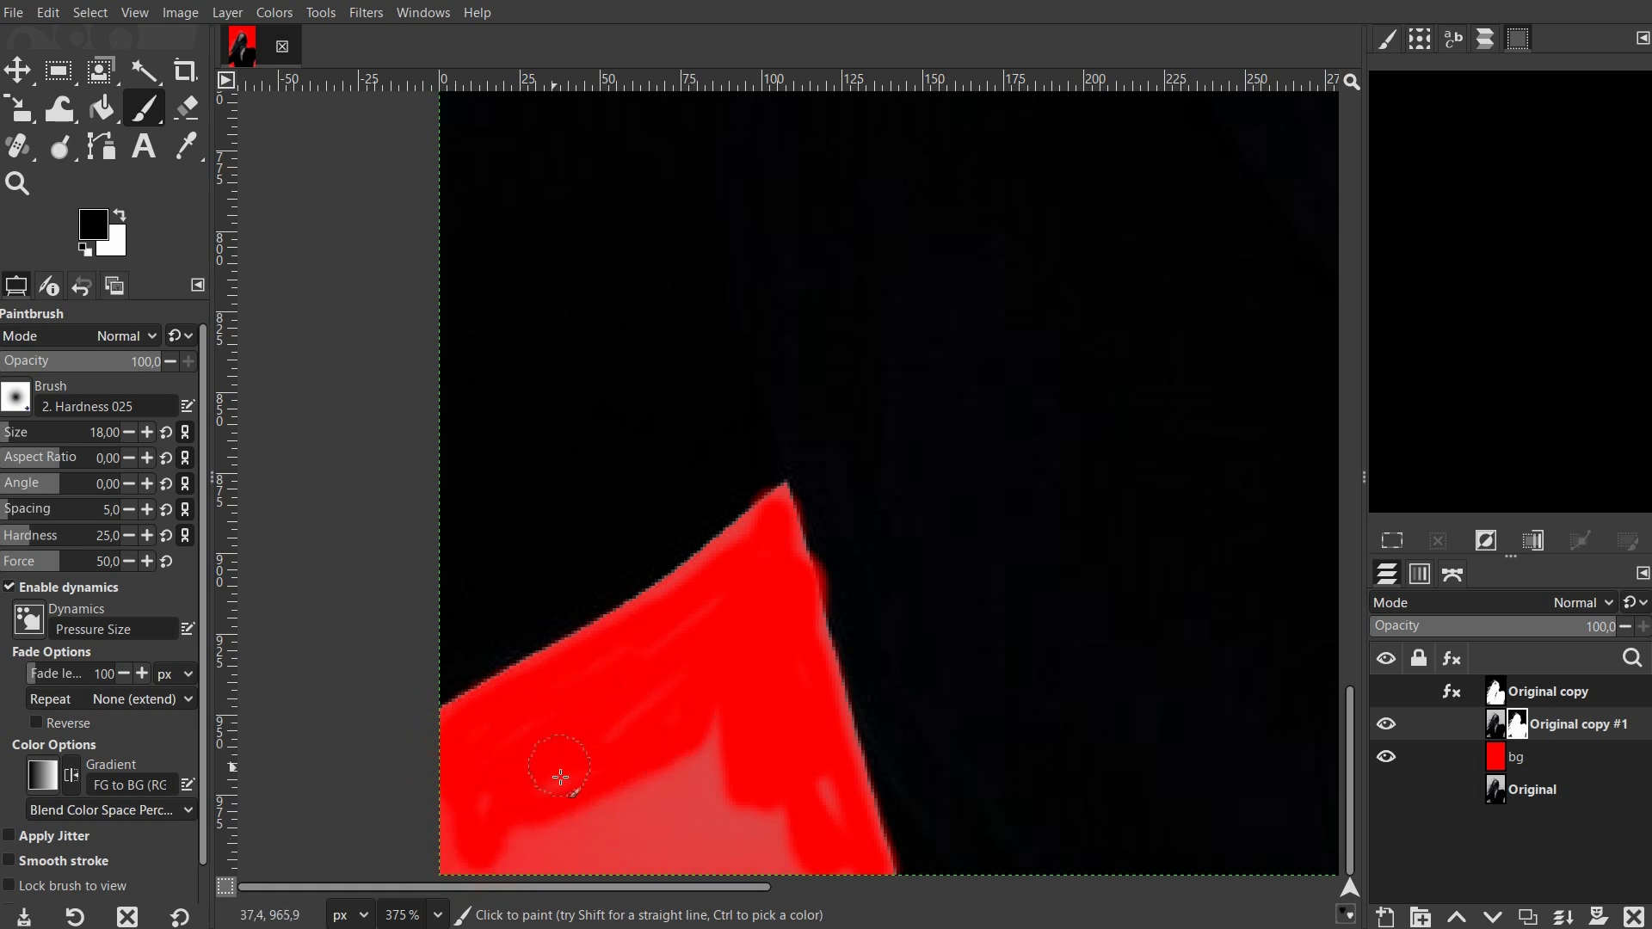
mouse_move(709, 798)
mouse_down()
mouse_move(789, 862)
mouse_move(820, 789)
mouse_move(832, 827)
mouse_move(810, 857)
mouse_move(747, 869)
mouse_move(464, 879)
mouse_move(680, 841)
mouse_move(753, 856)
mouse_move(740, 824)
mouse_move(722, 865)
mouse_move(660, 828)
mouse_up()
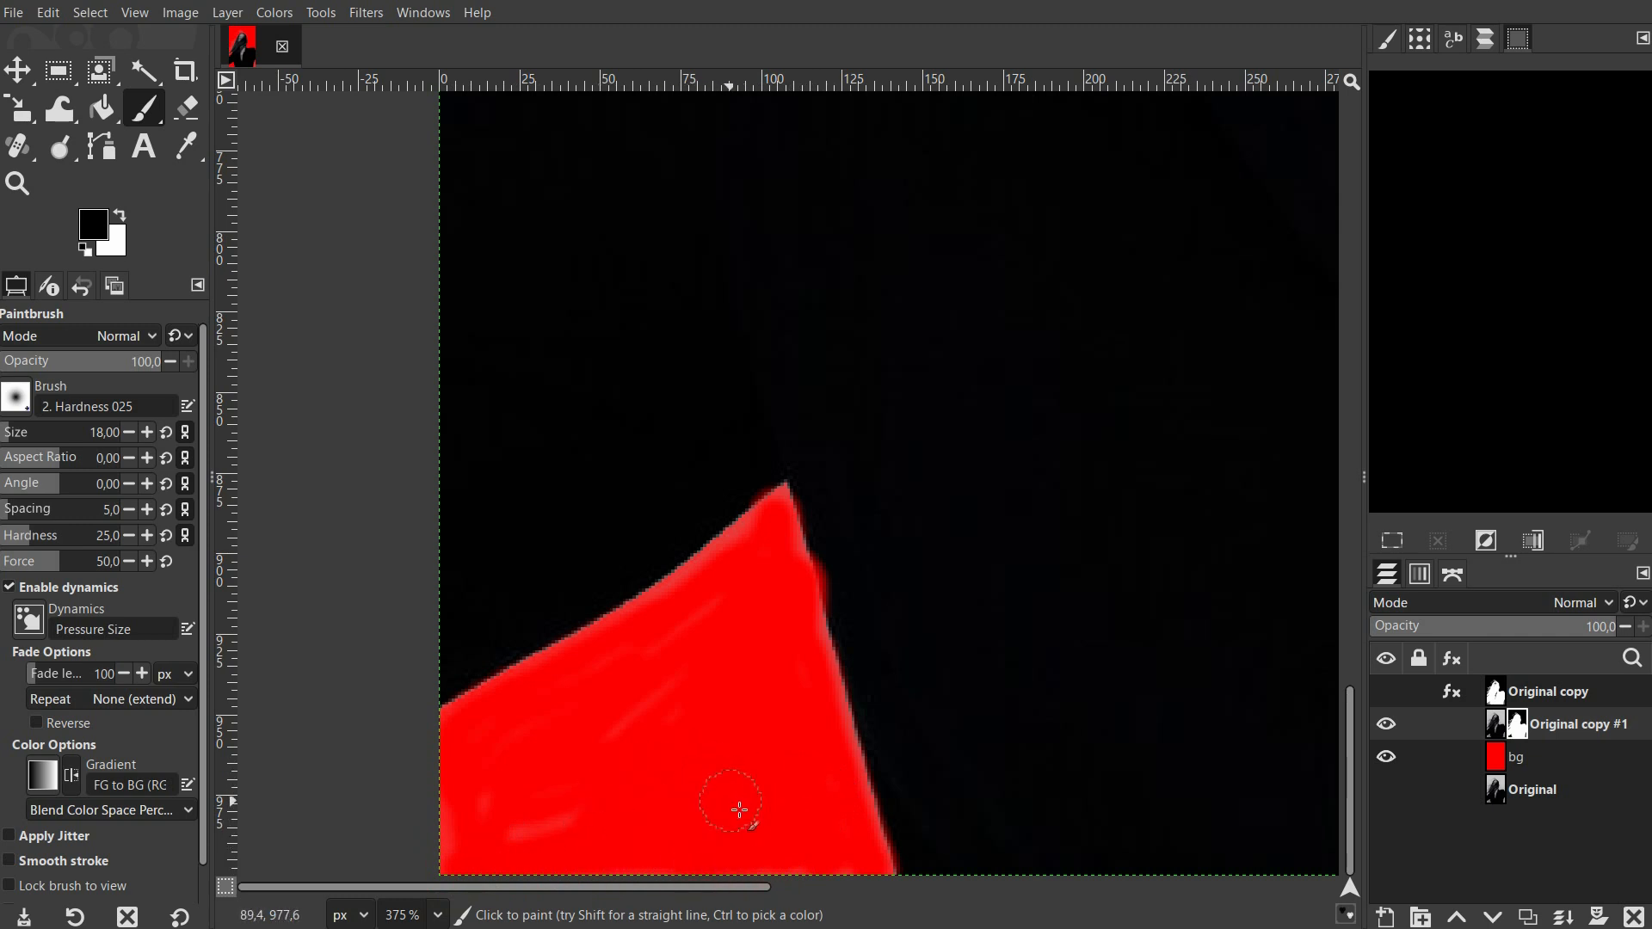
- Set the foreground color back to white and hide the bg layer to show the cutout on transparency
scroll(865, 582, up, 2)
key(x)
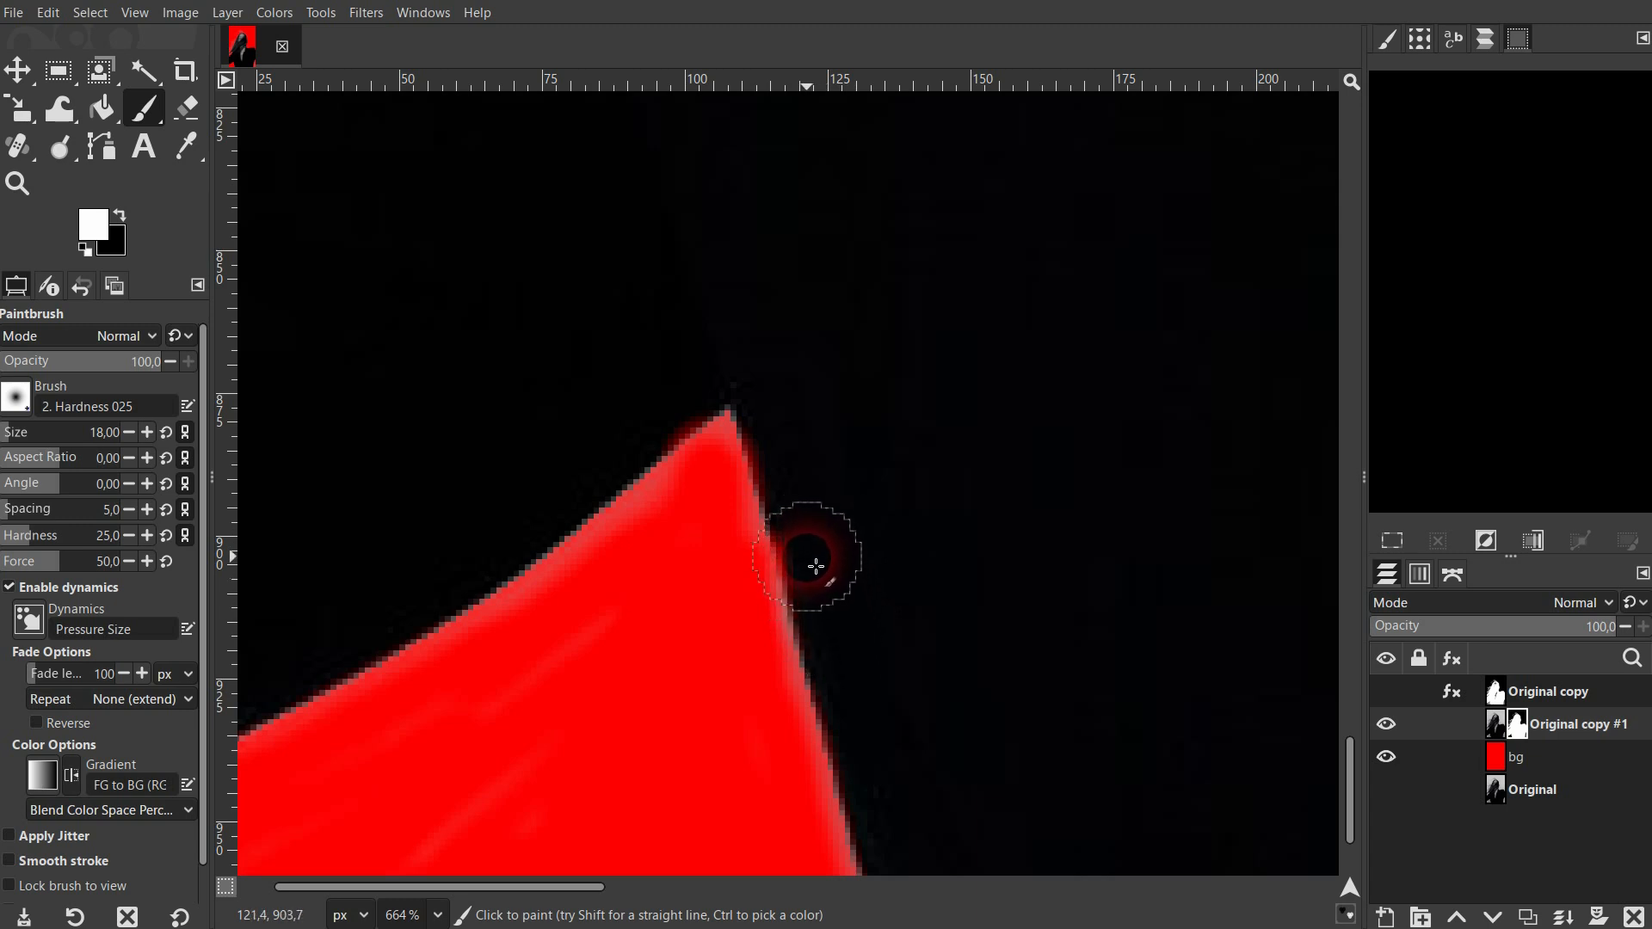
key(ctrl+shift+j)
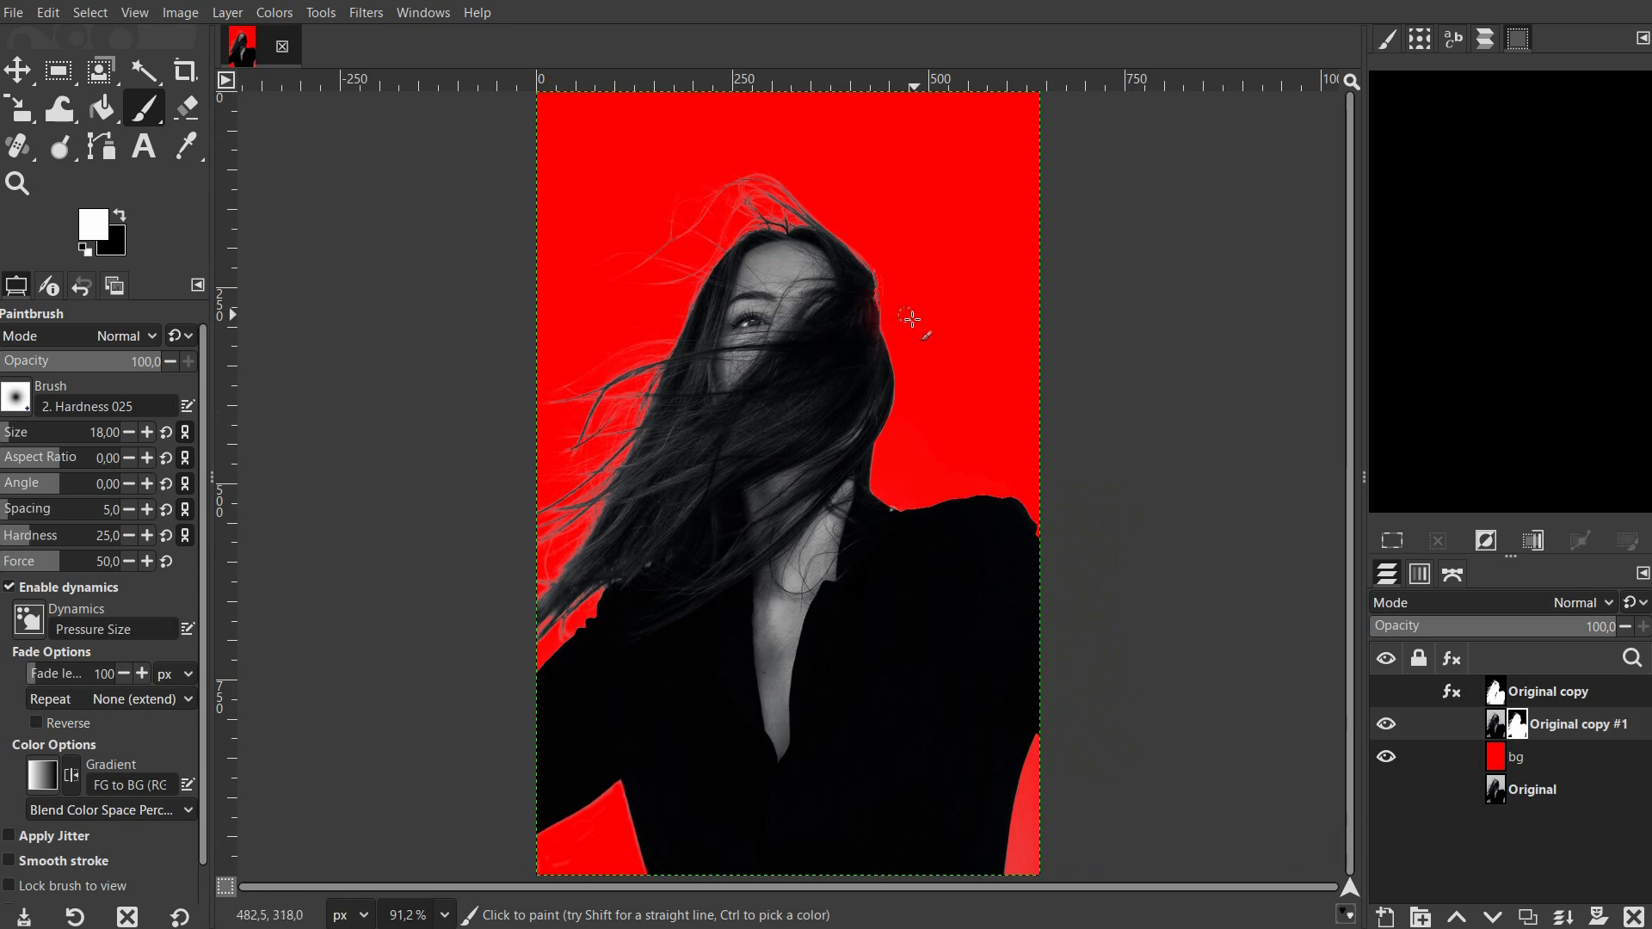
click(1386, 758)
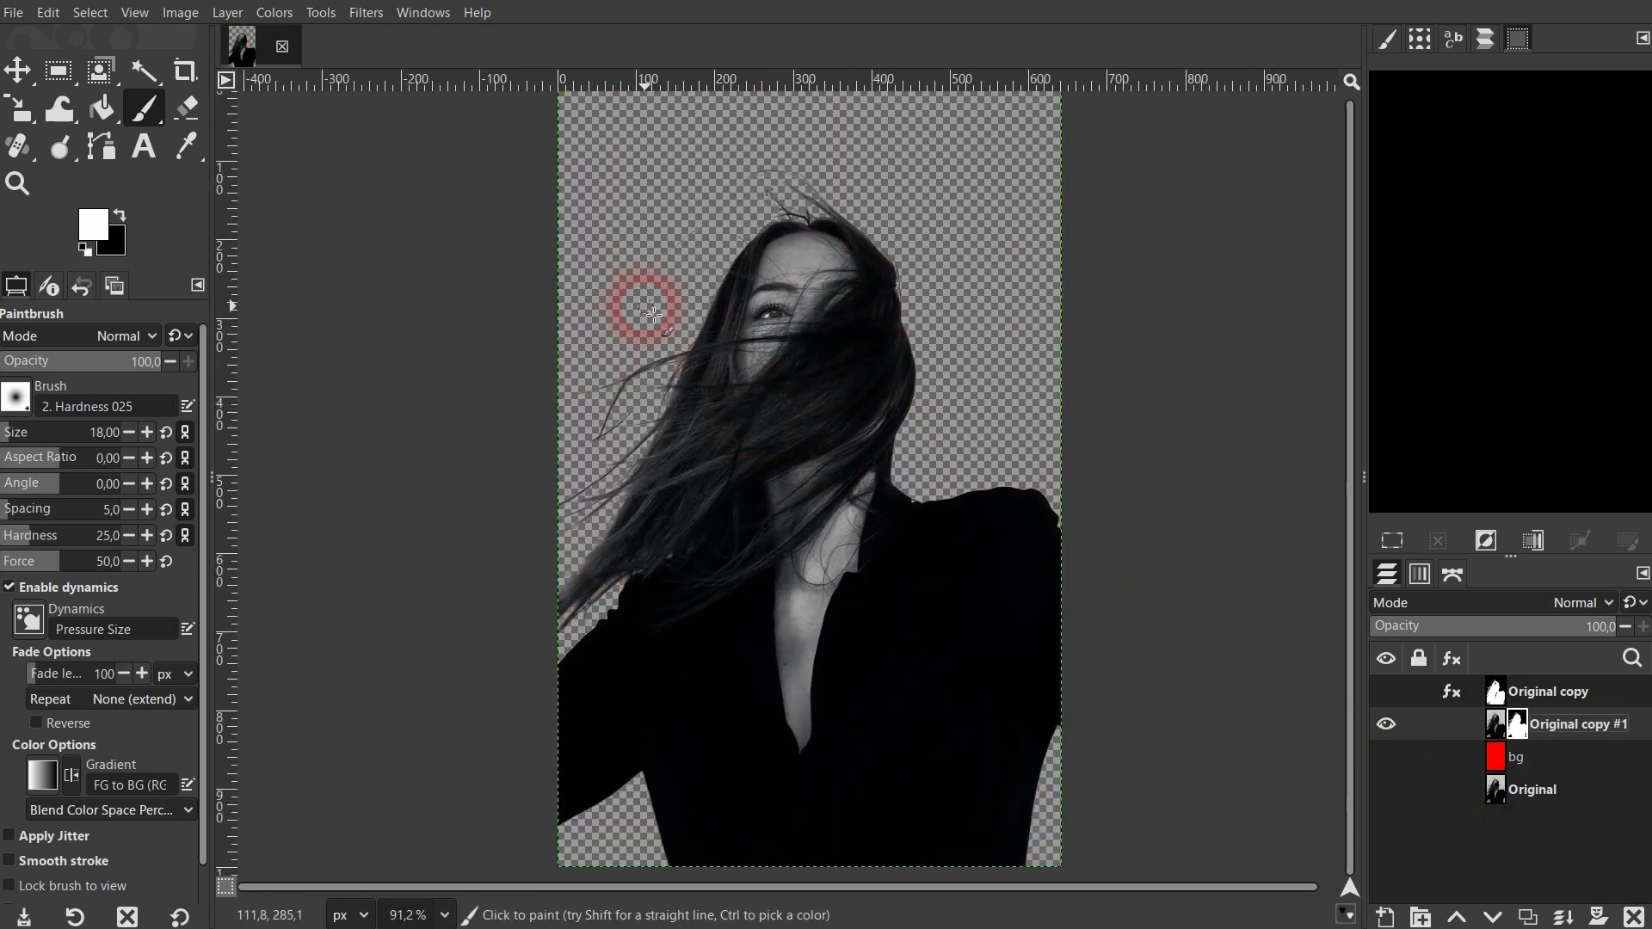
scroll(725, 426, up, 1)
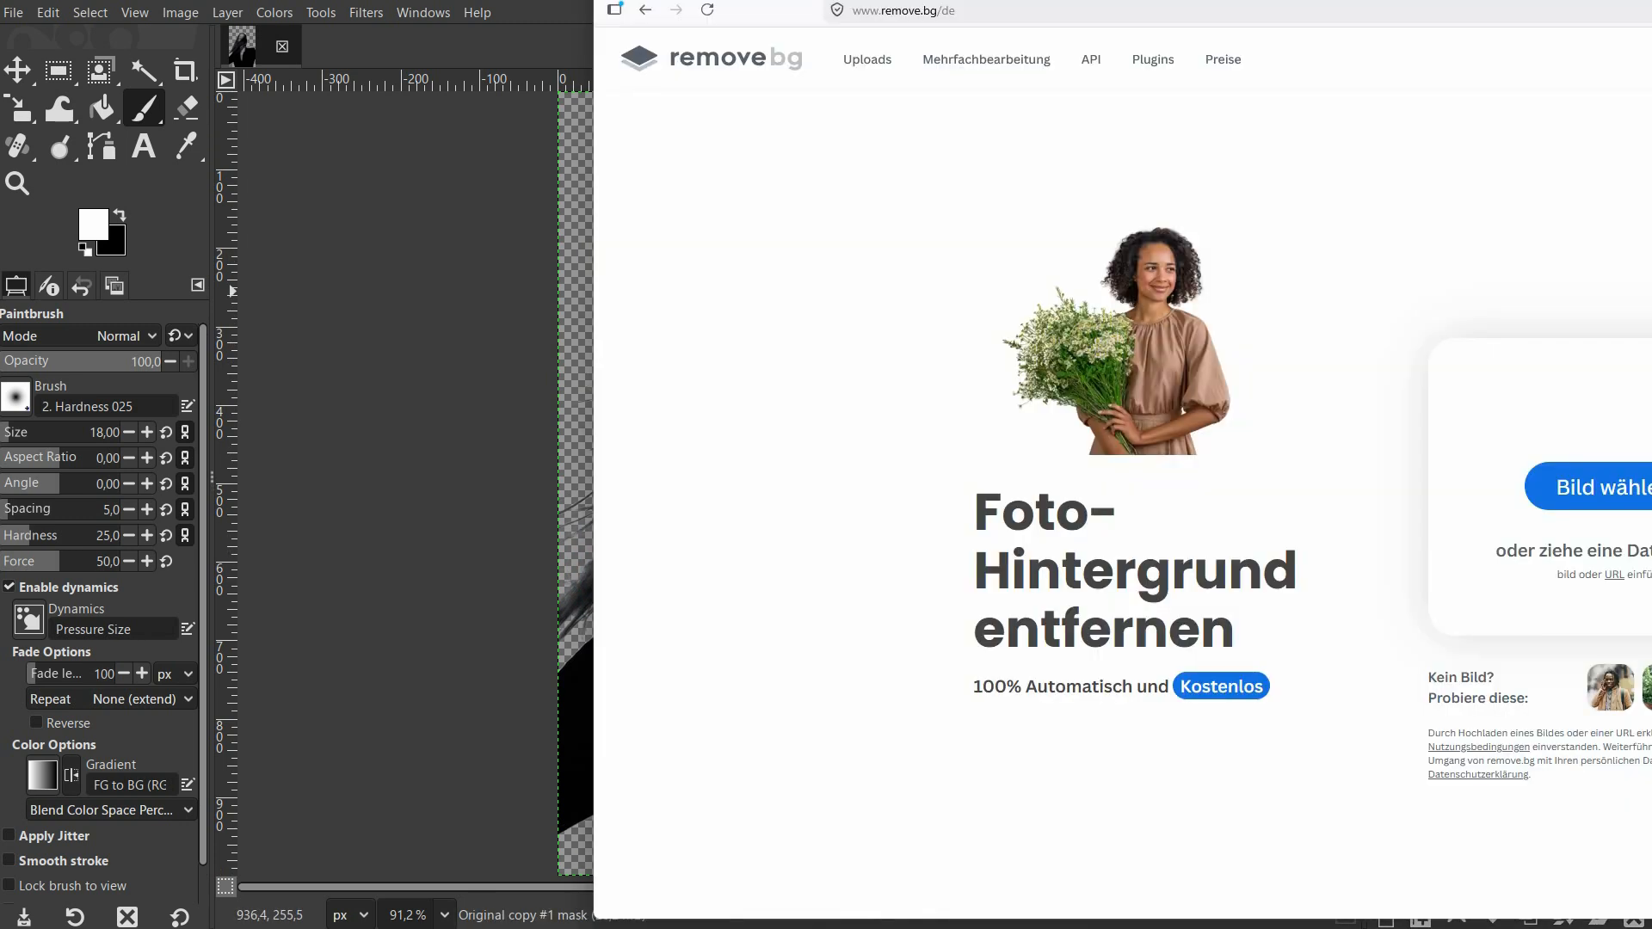
- Switch to the remove.bg website in the browser and upload the woman's photo for automatic background removal
drag(1651, 0, 1326, 4)
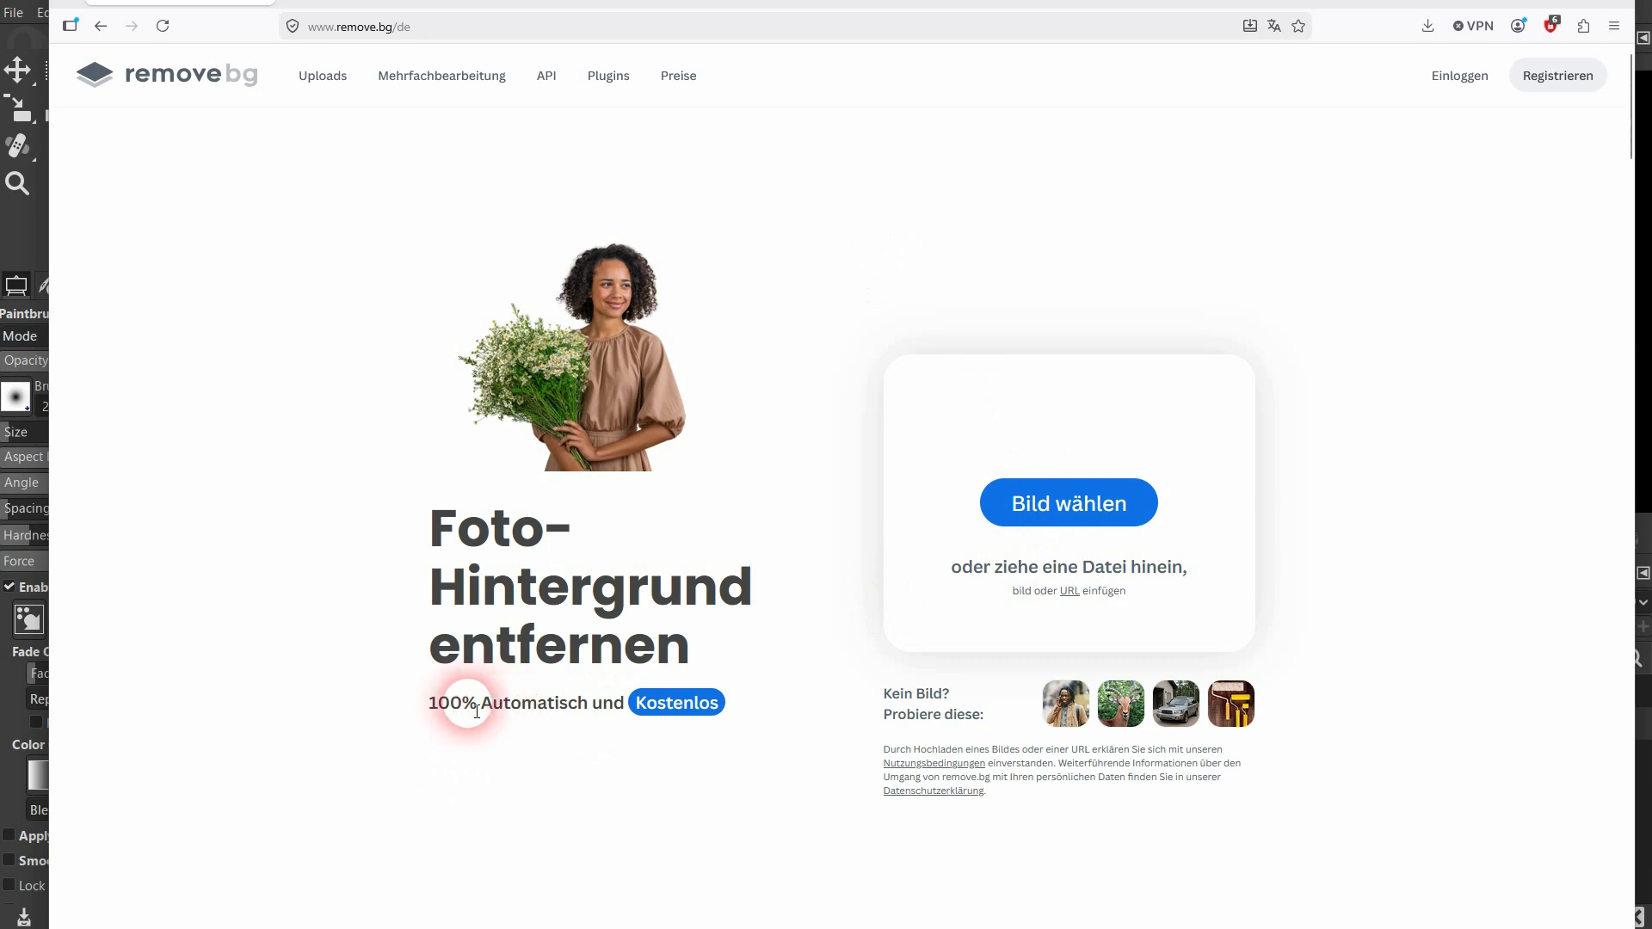
drag(456, 703, 745, 692)
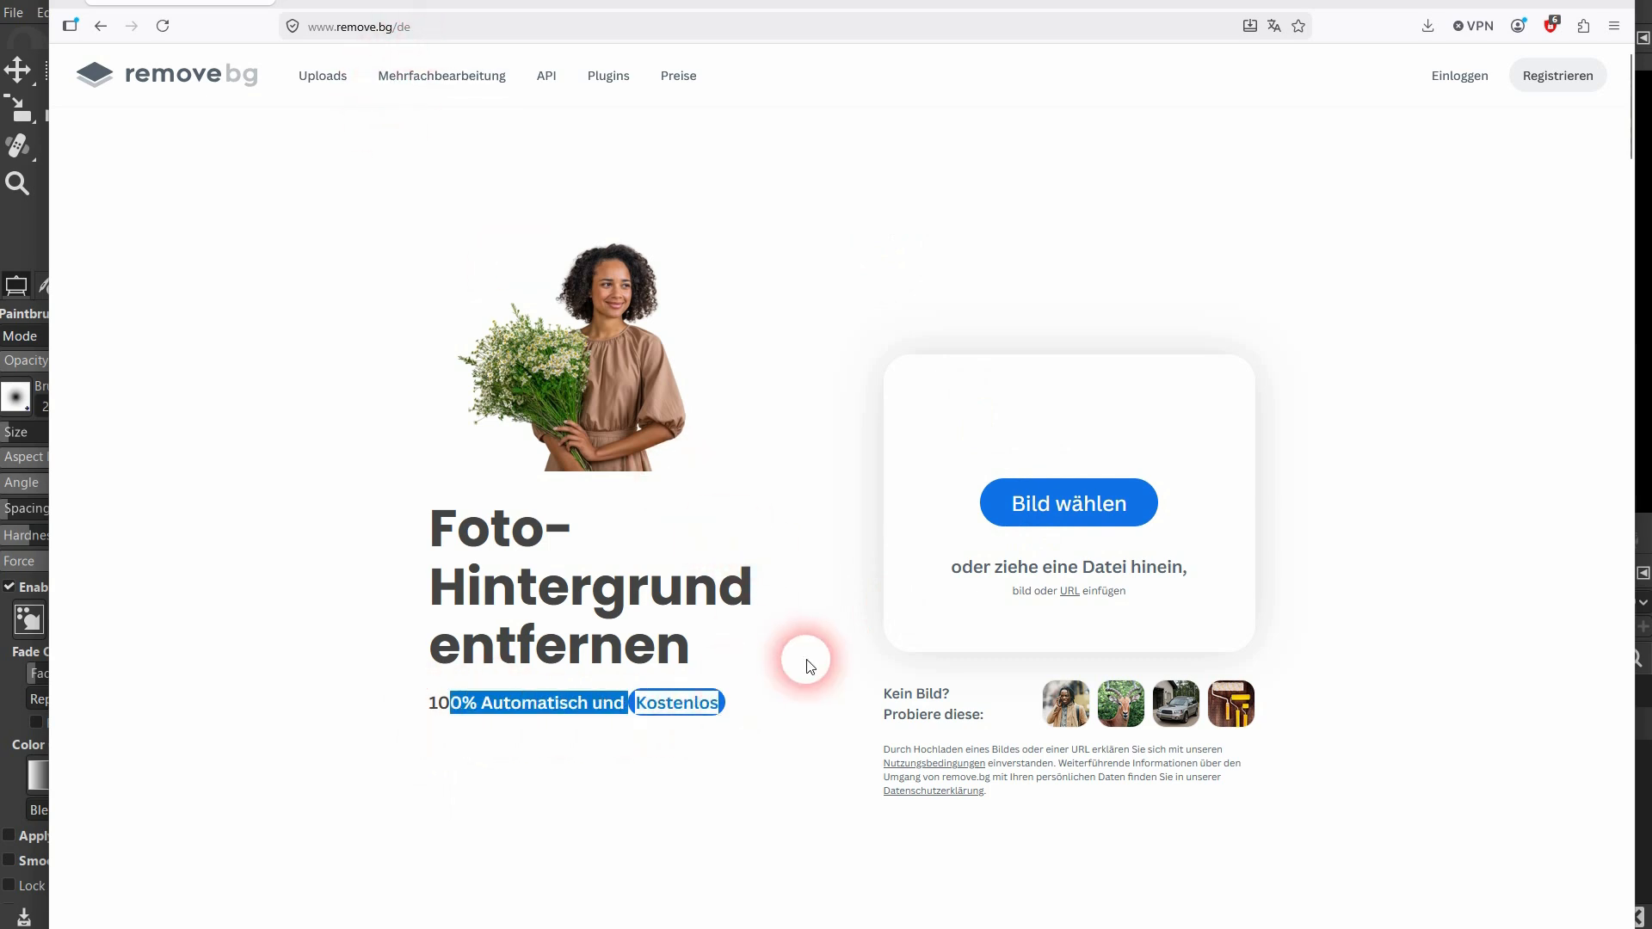
click(761, 686)
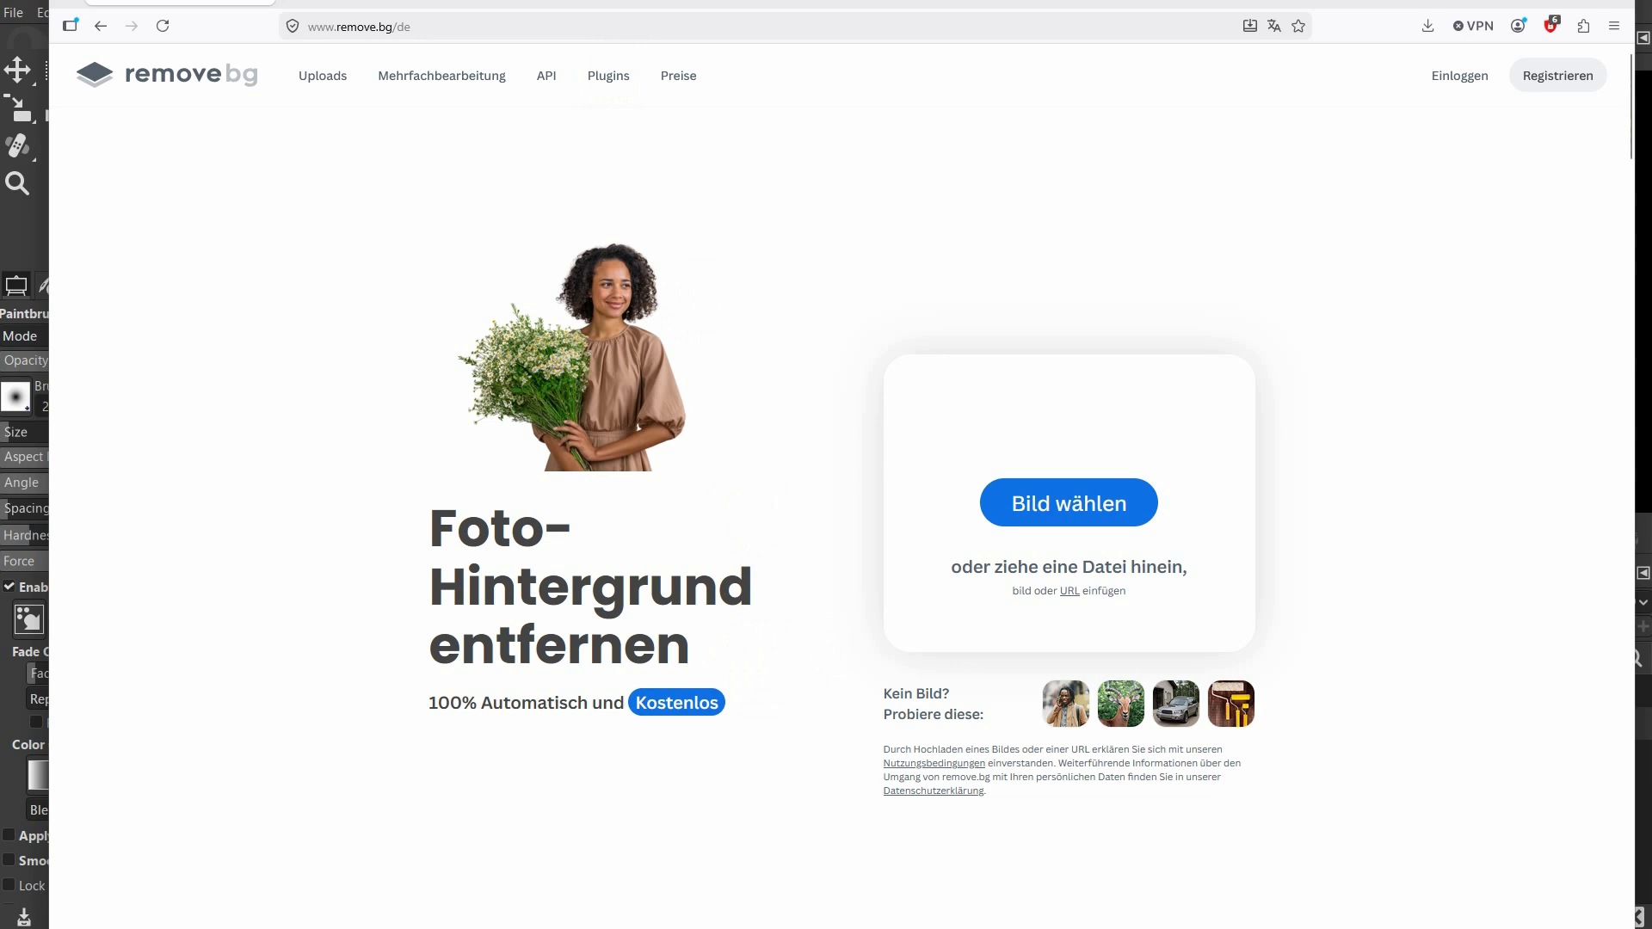
key(alt+Tab)
drag(363, 21, 1095, 472)
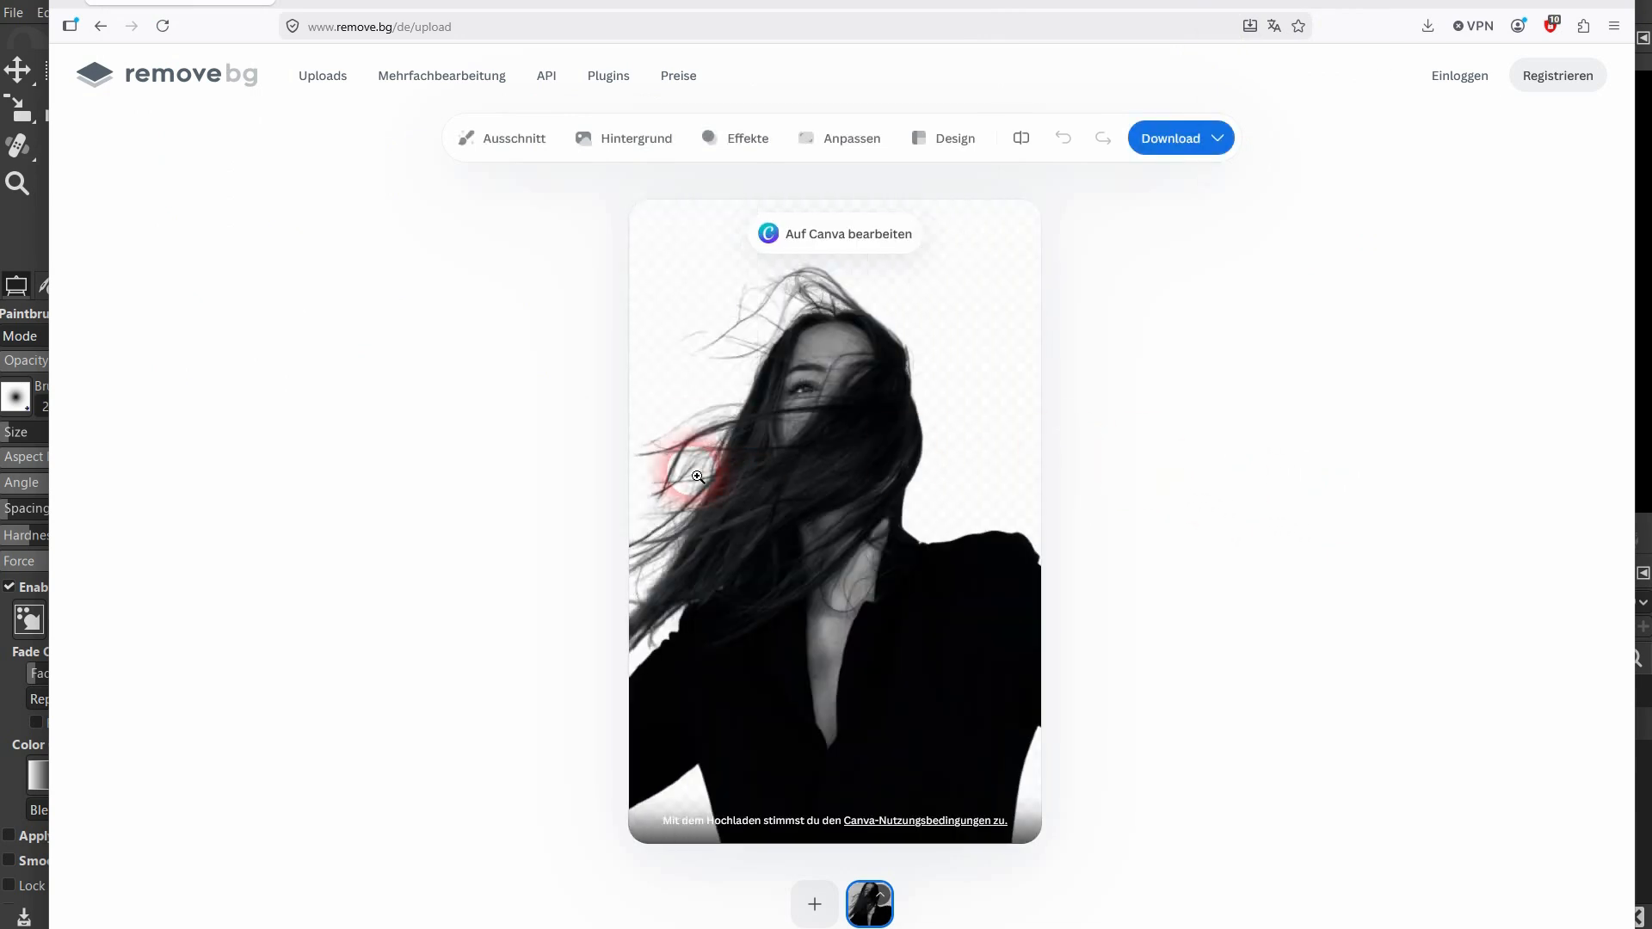
- Open the download size options for the remove.bg cutout and compare its hair edges with the masked cutout in GIMP
click(1168, 140)
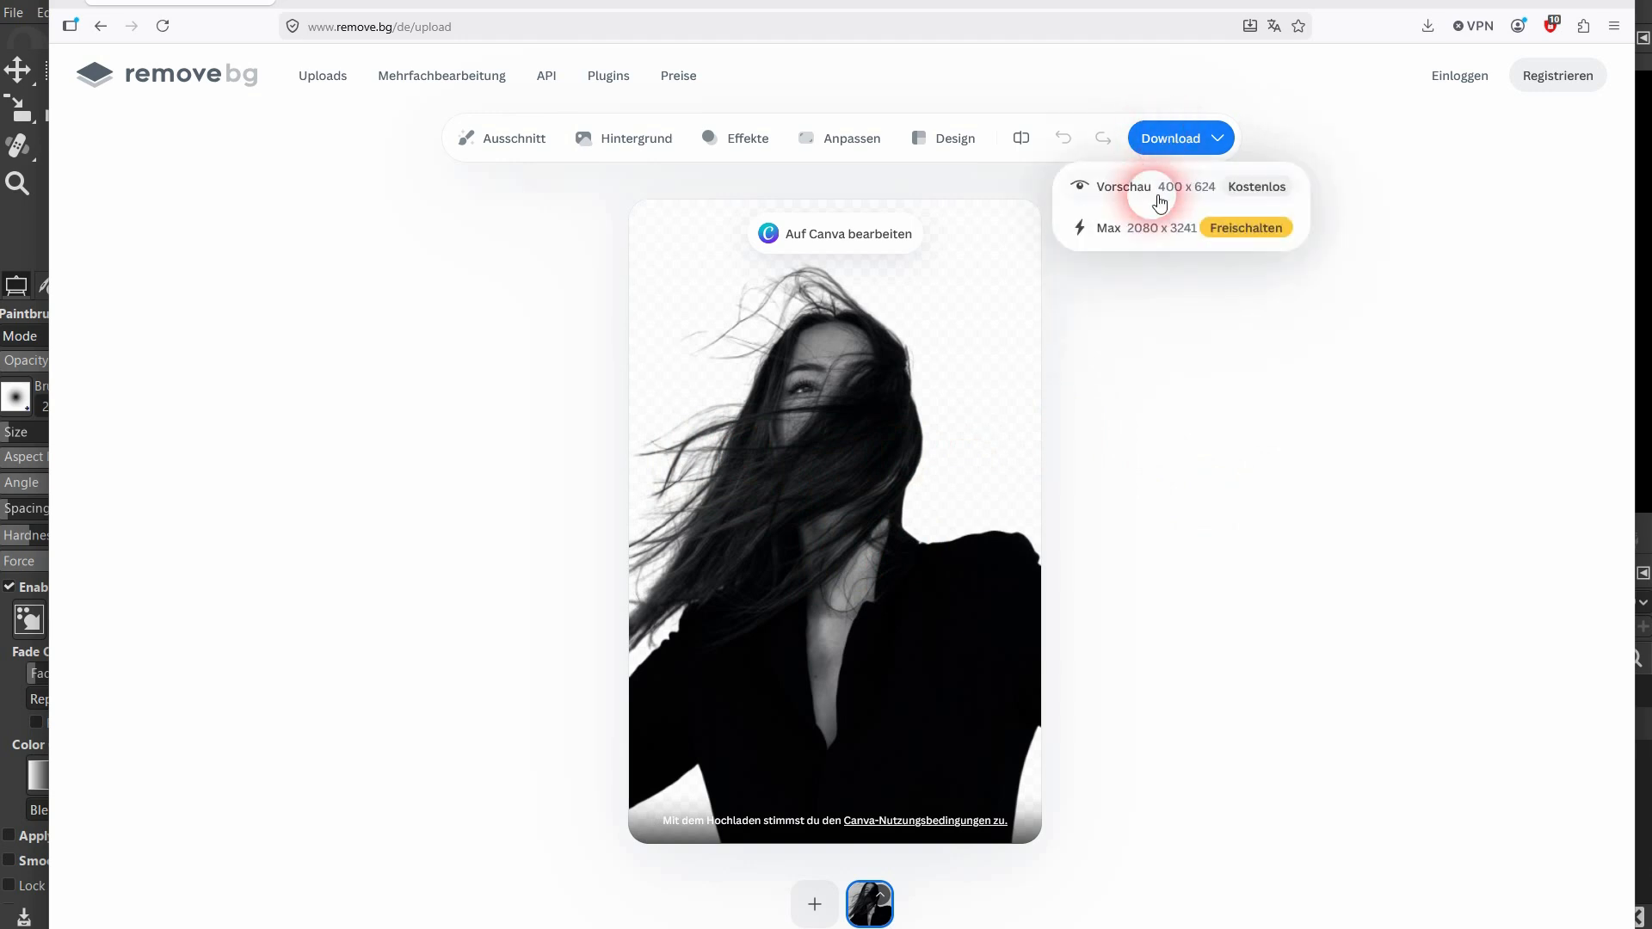
click(1248, 239)
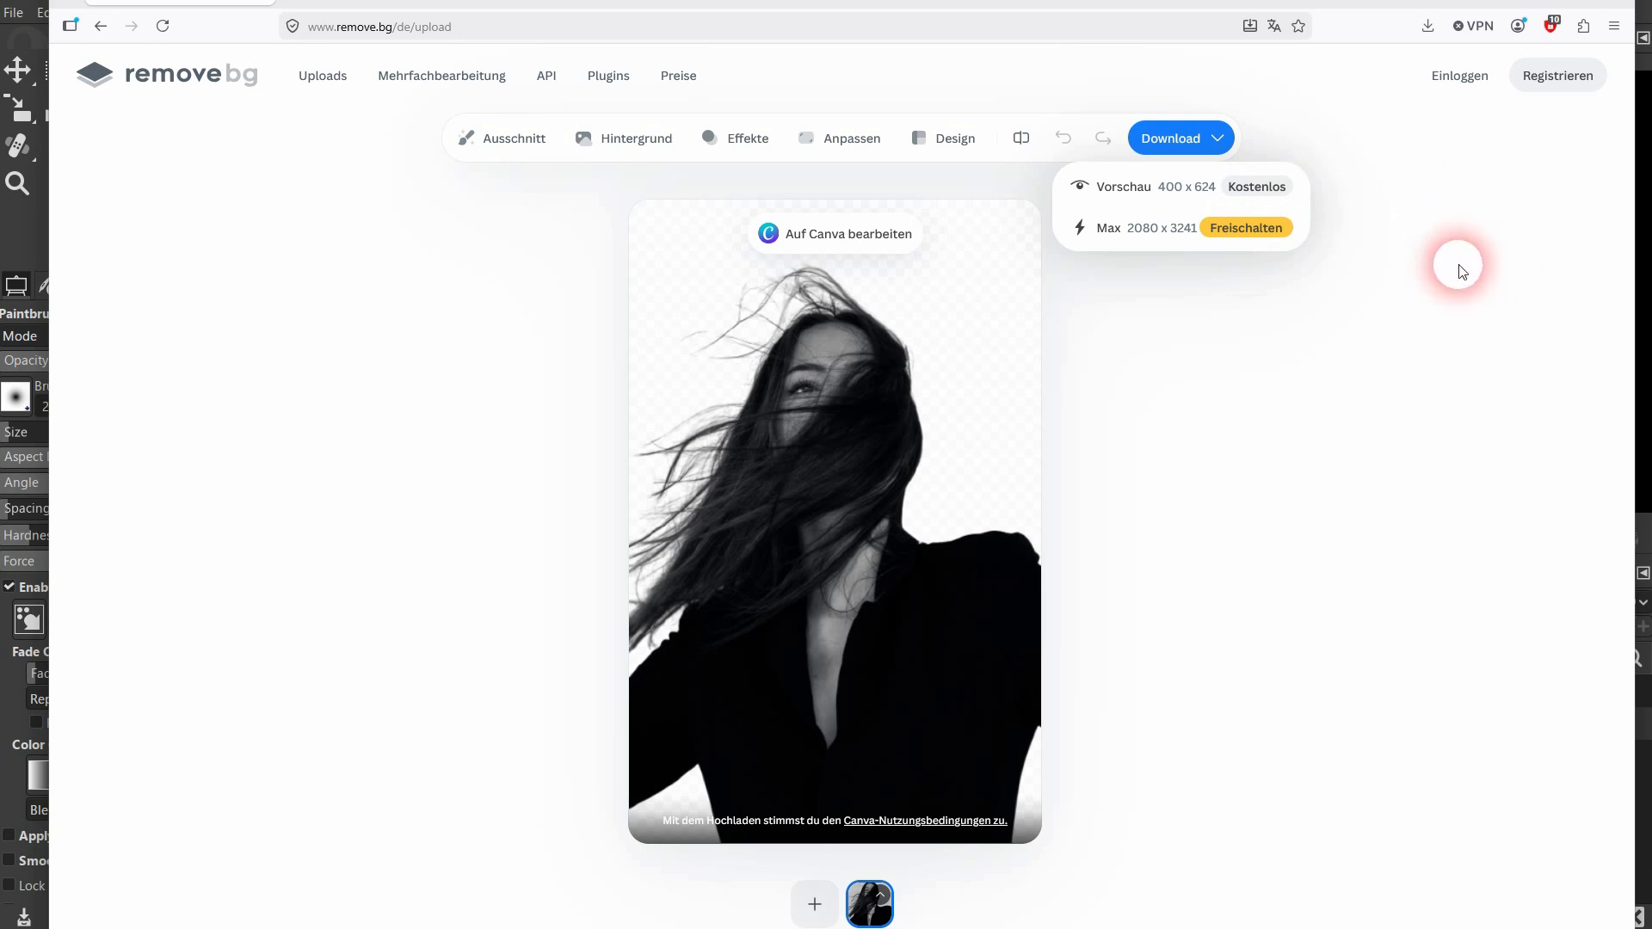
click(1406, 928)
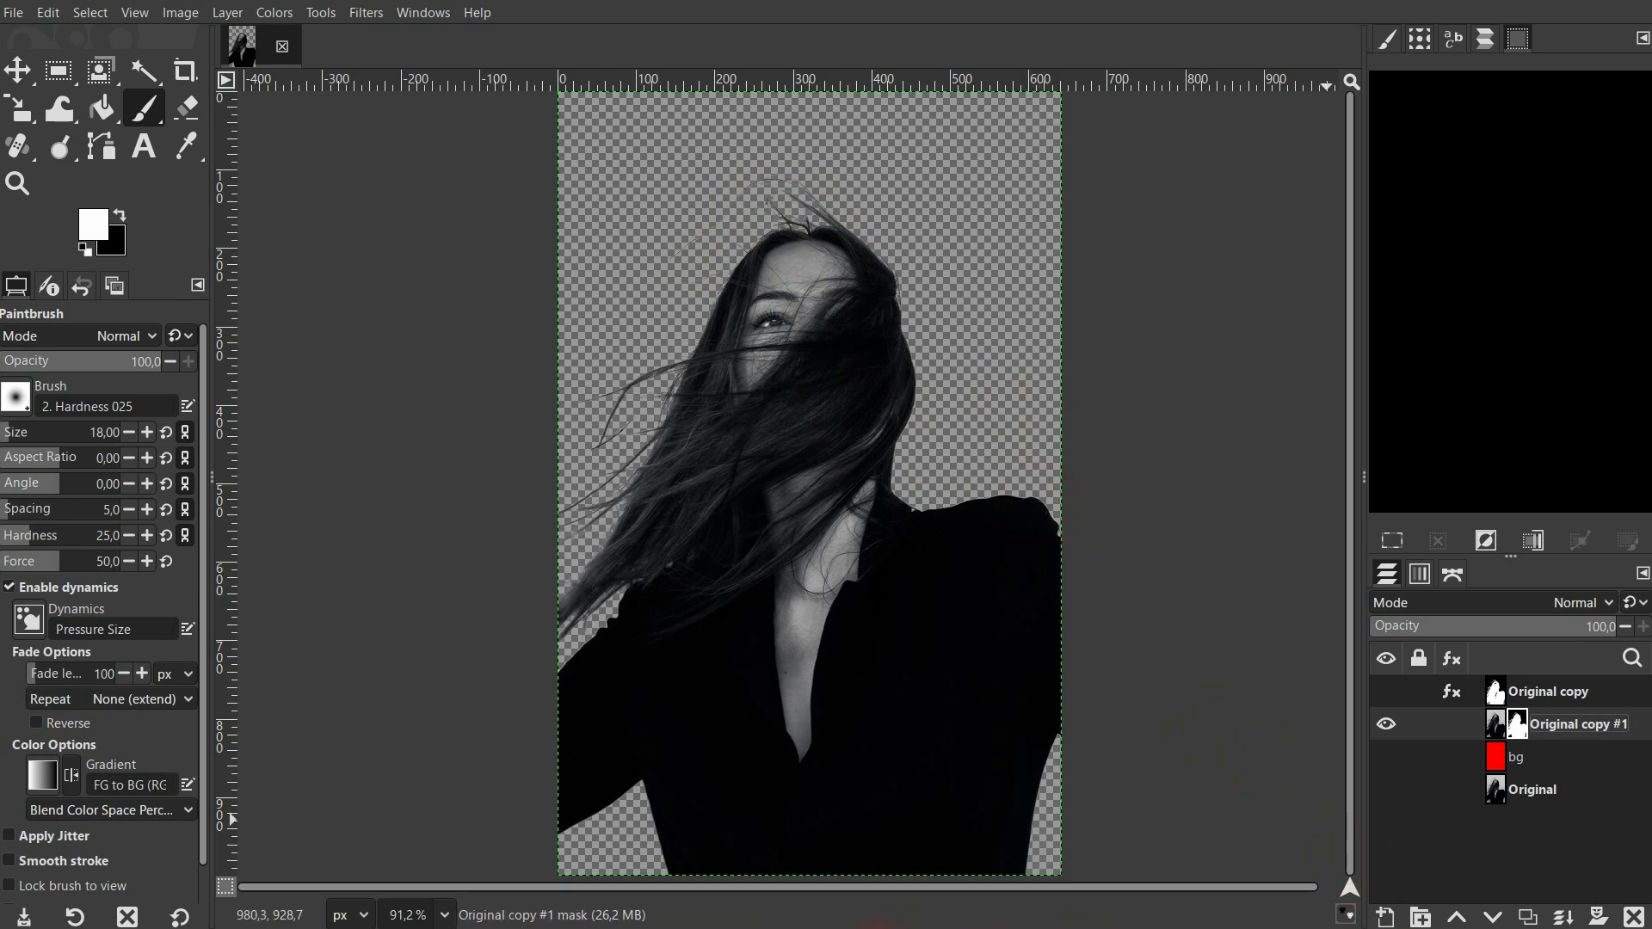
click(878, 928)
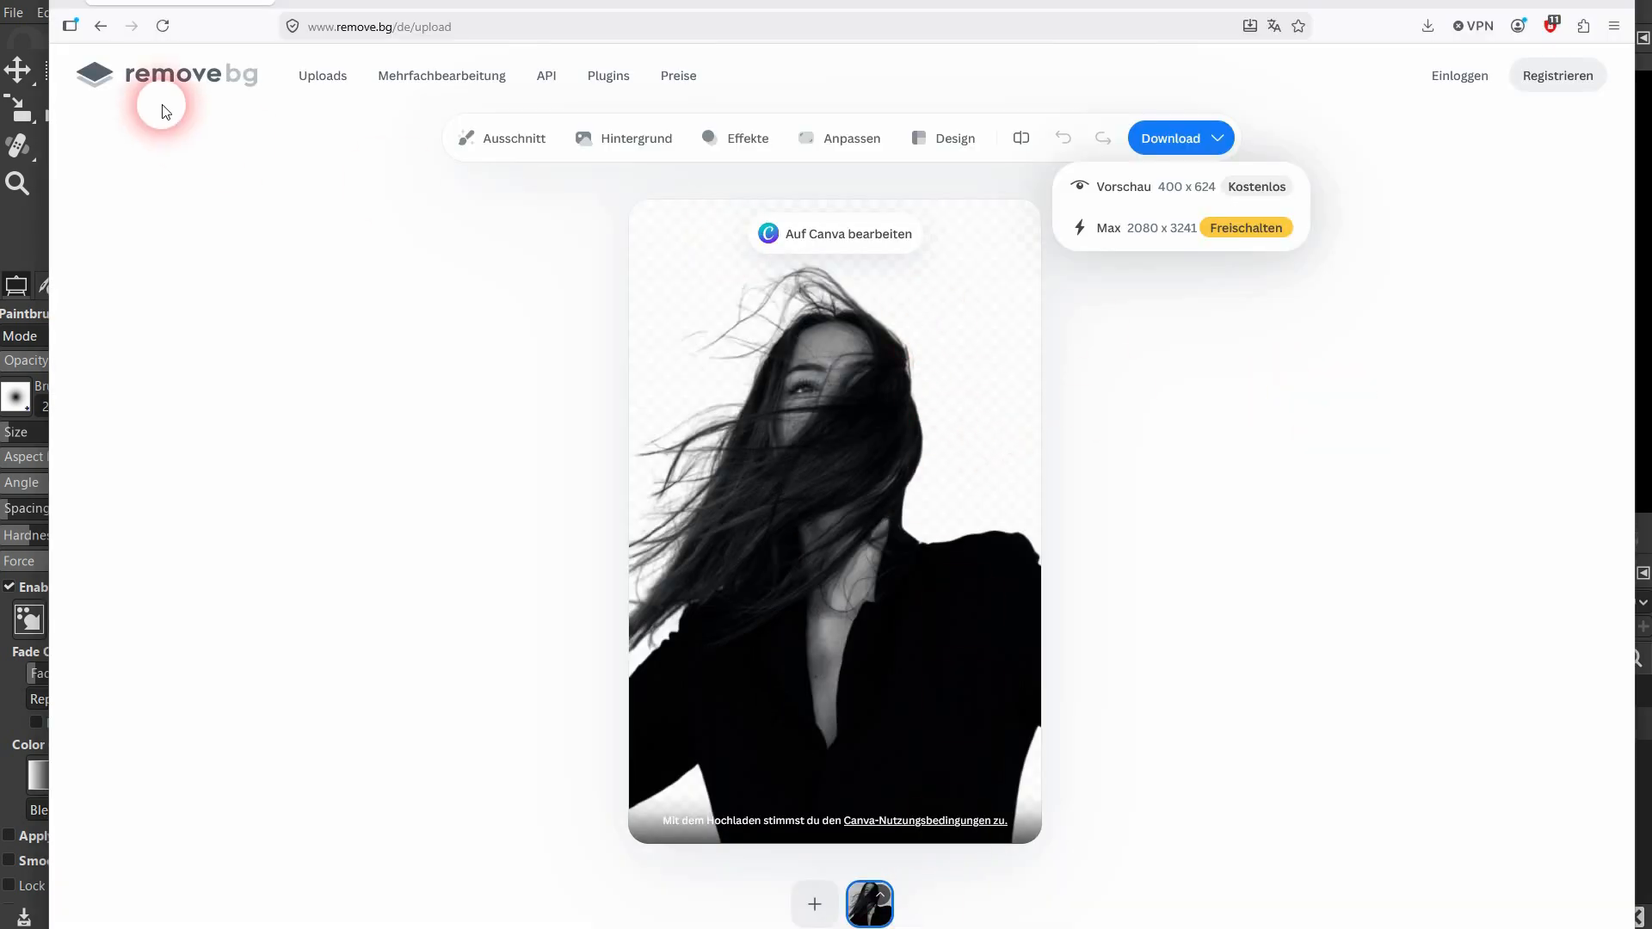